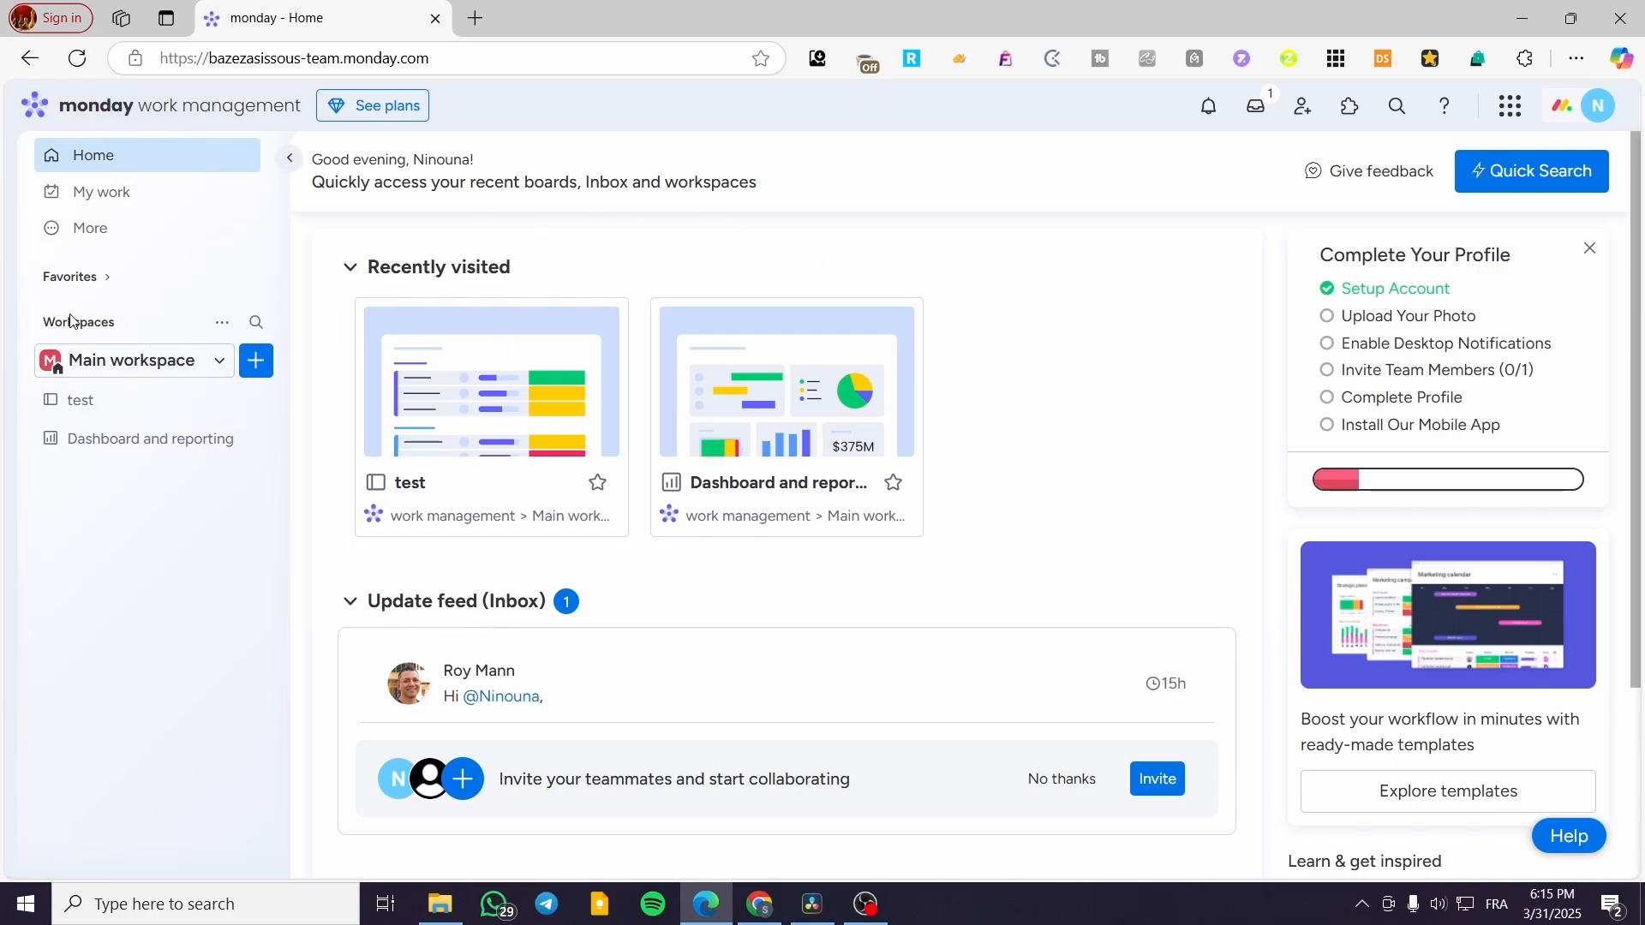
# - Look over the item types that can be added to the main workspace and open the test board
pyautogui.click(257, 361)
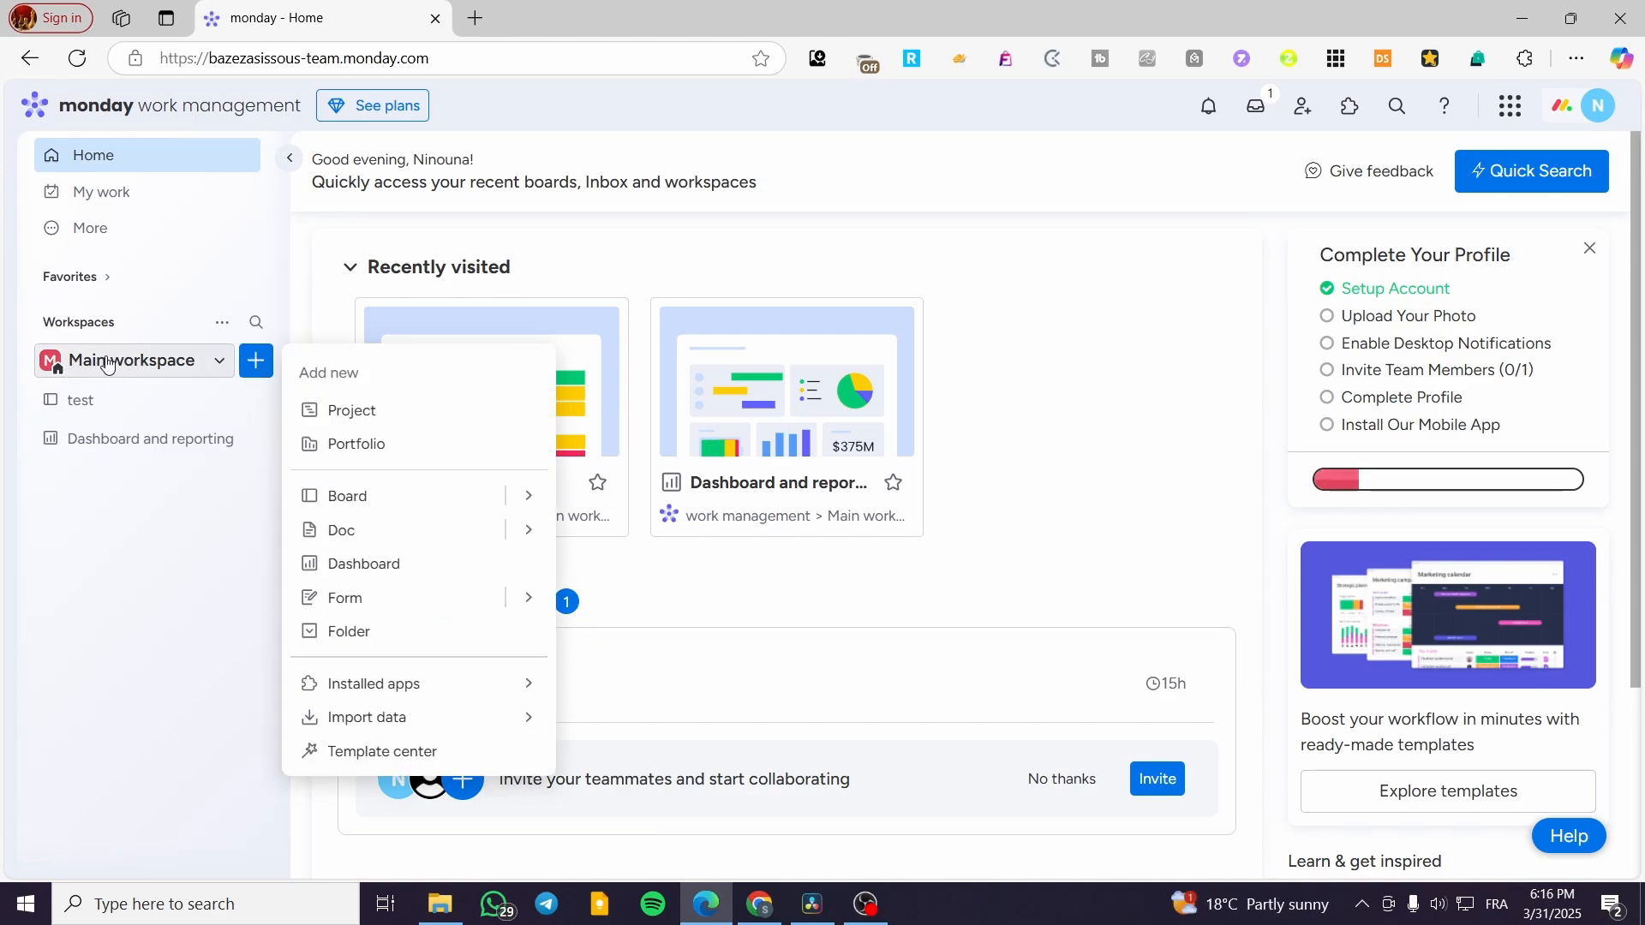
pyautogui.click(202, 364)
pyautogui.click(202, 365)
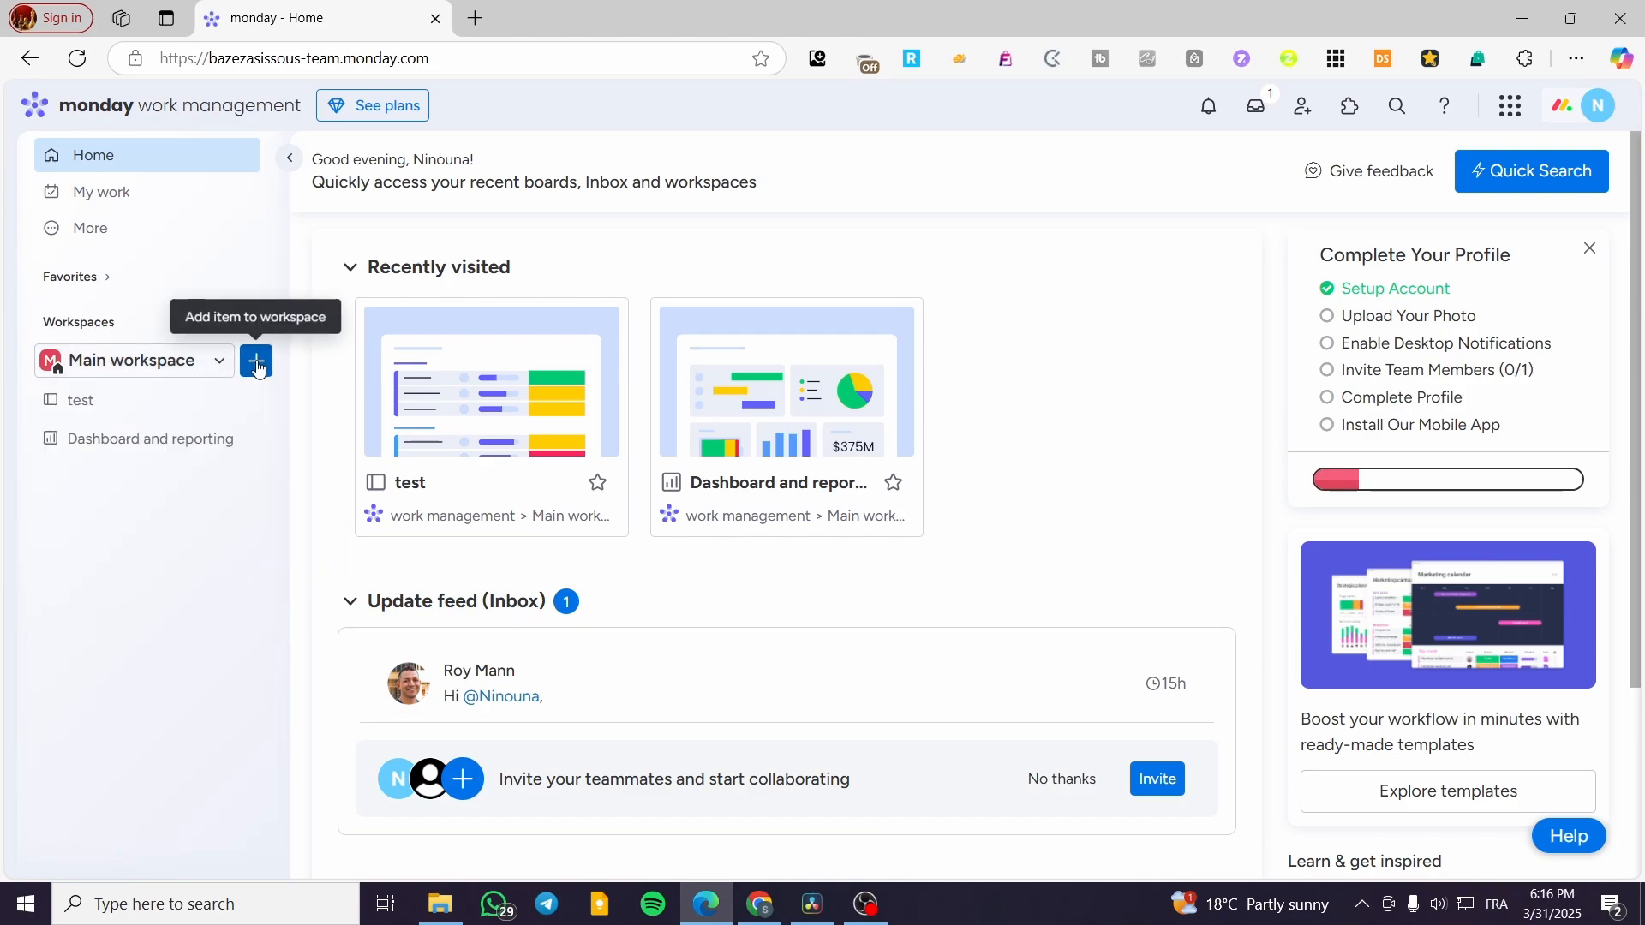
pyautogui.click(257, 360)
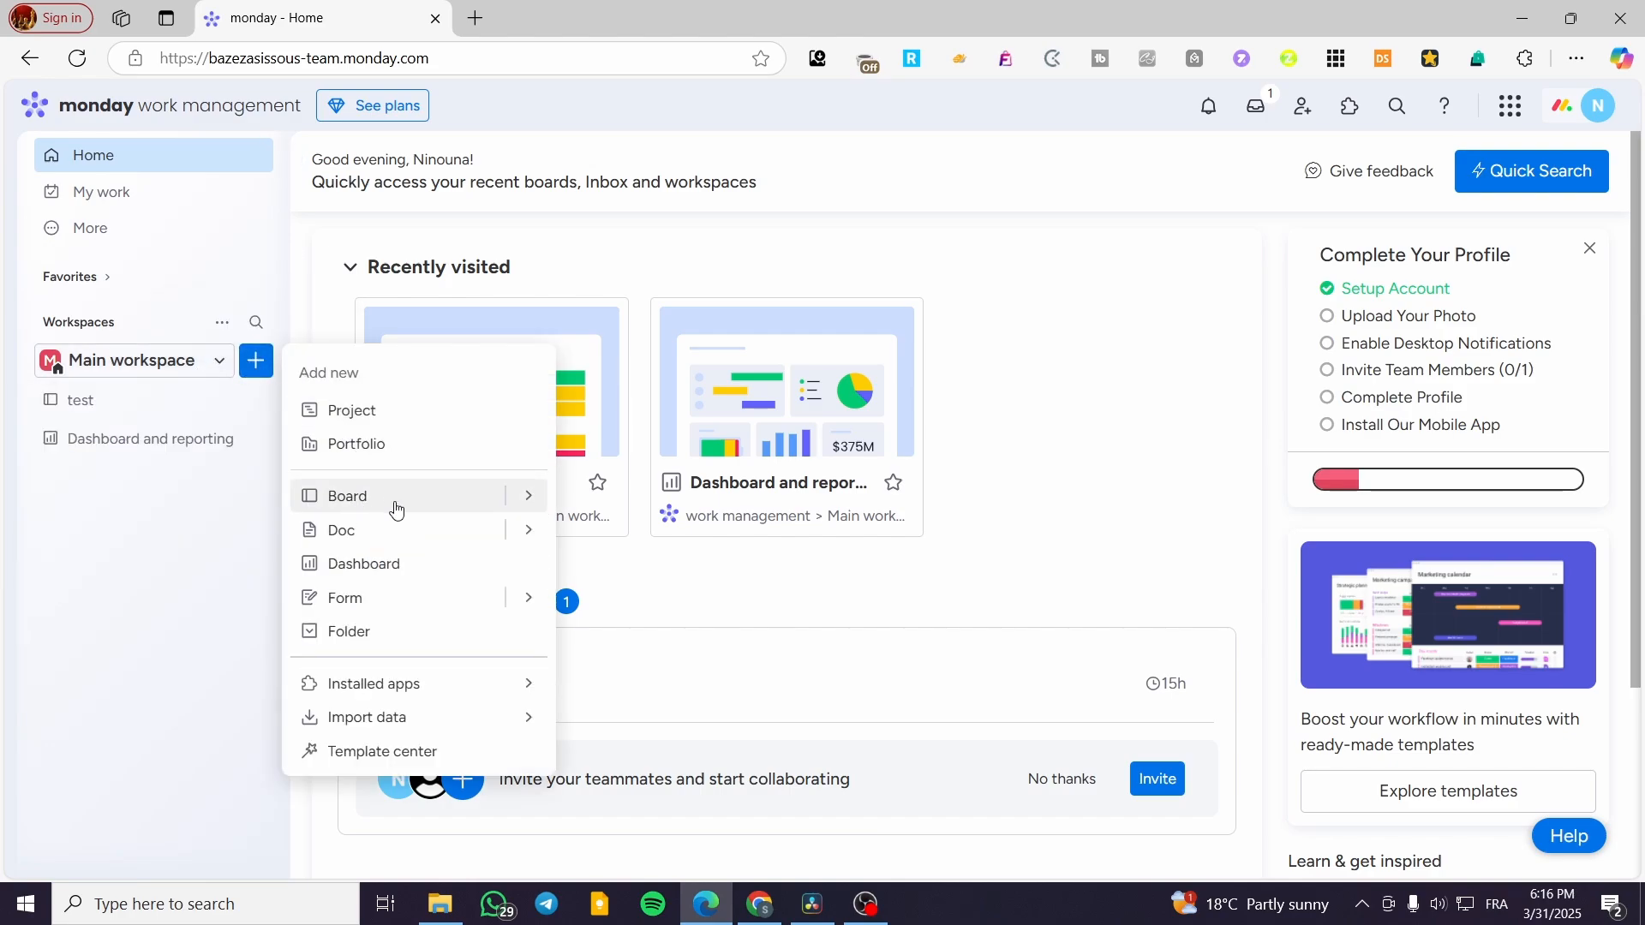
pyautogui.moveTo(397, 505)
pyautogui.click(110, 403)
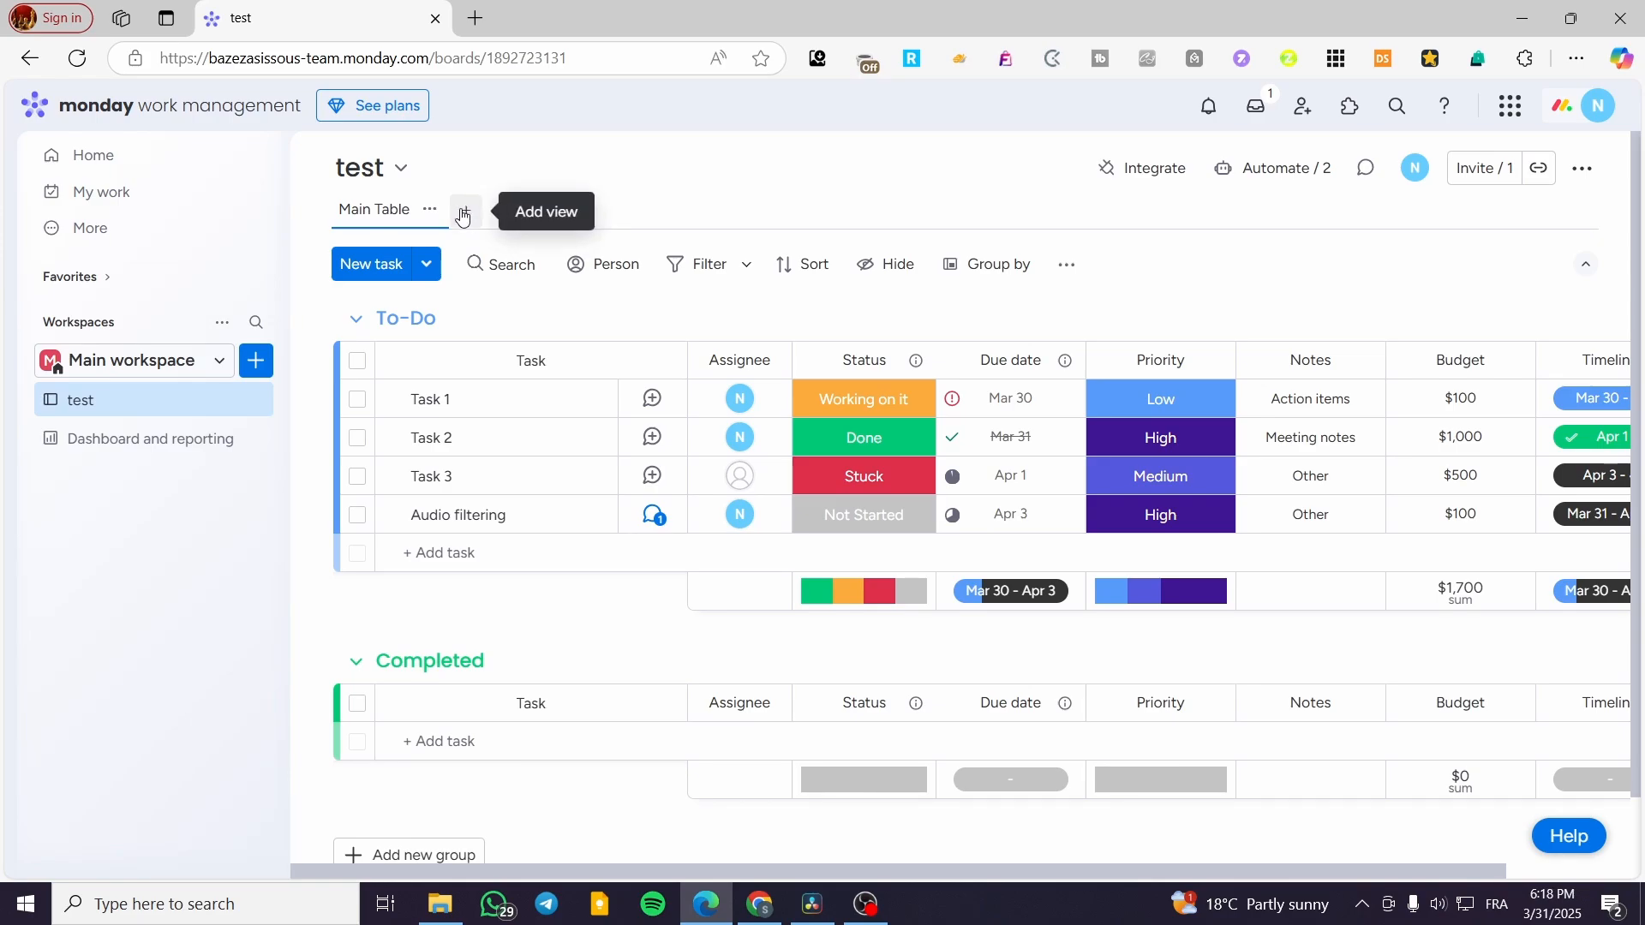
# - Add a Table view to the test board
pyautogui.click(464, 215)
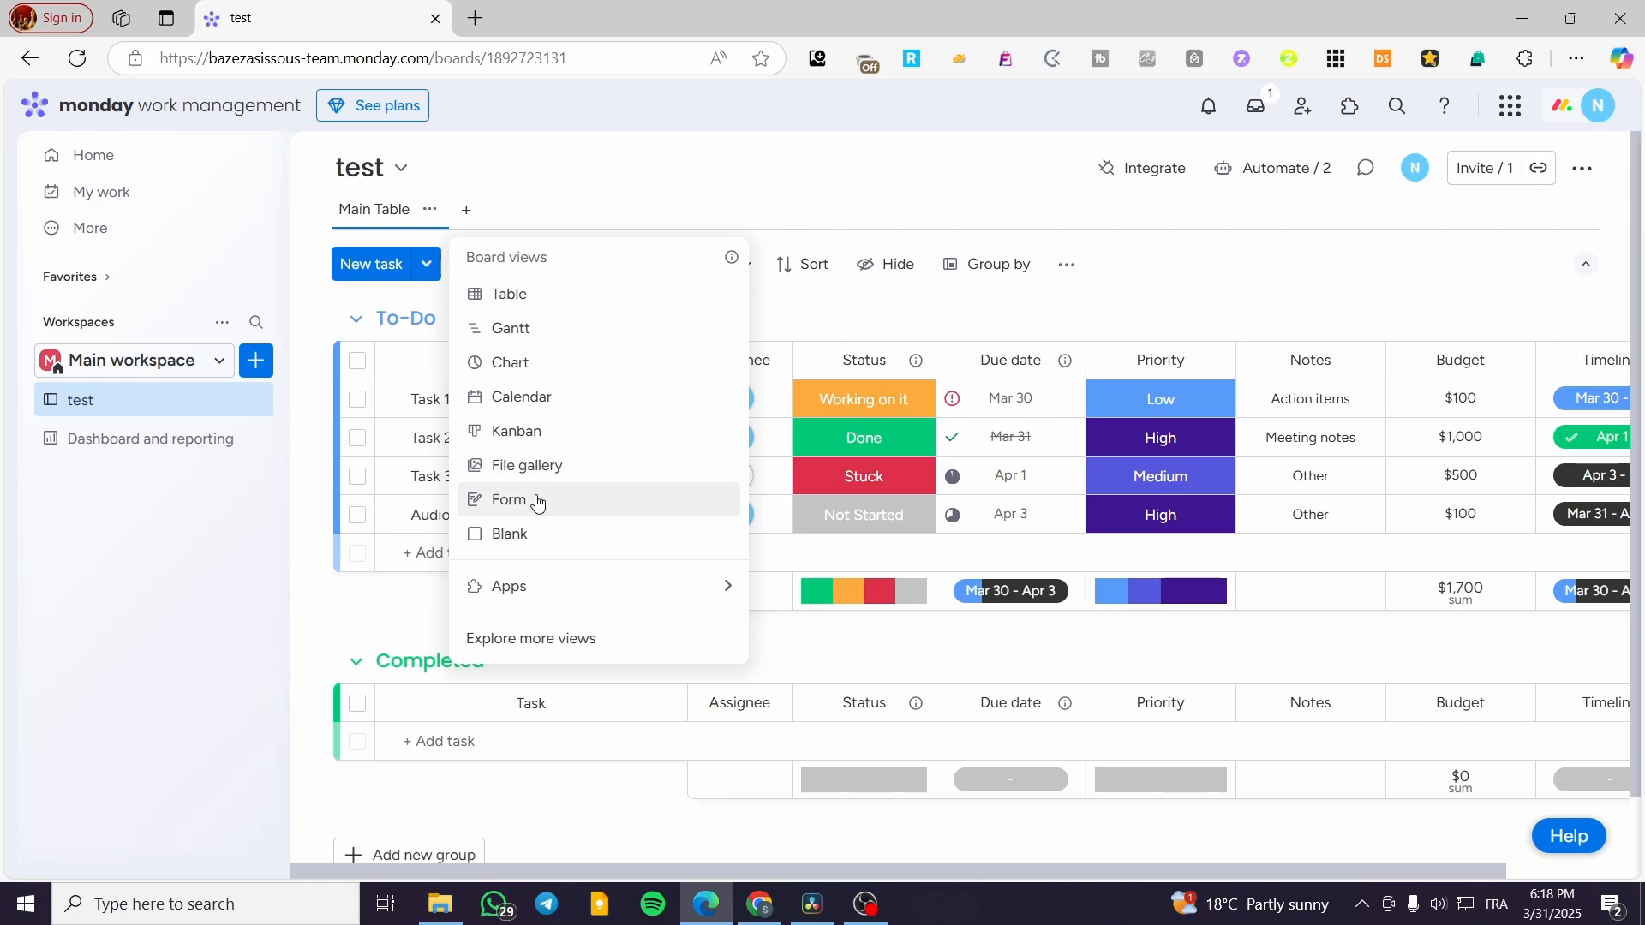
pyautogui.moveTo(519, 597)
pyautogui.click(669, 306)
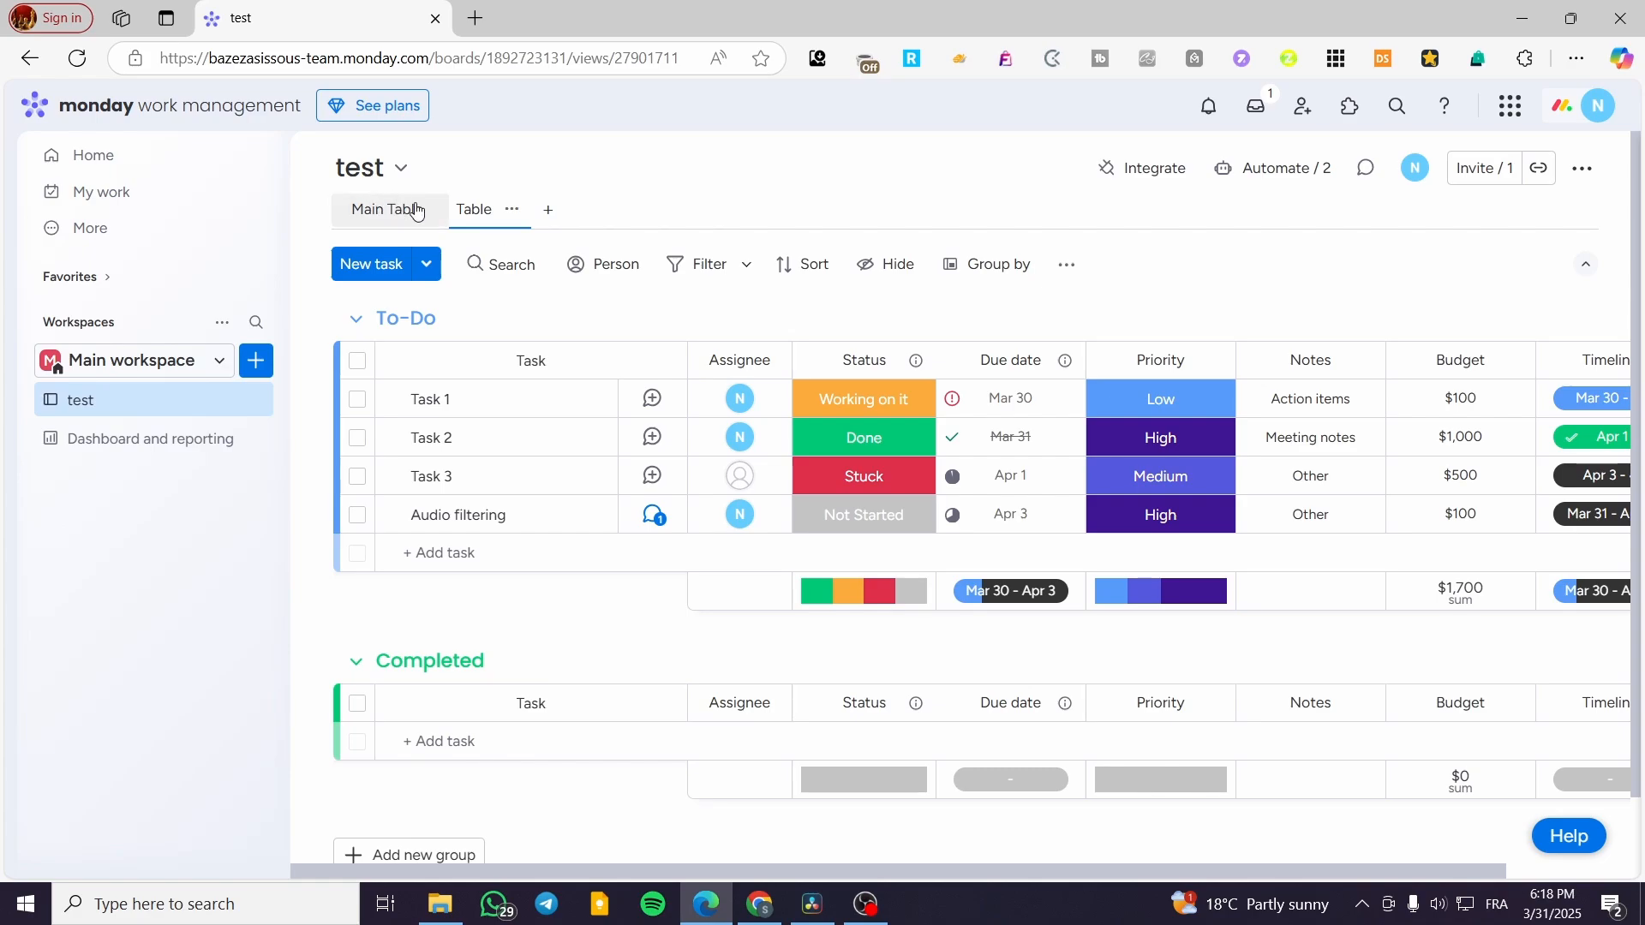
# - Delete the added Table view from the test board
pyautogui.click(517, 210)
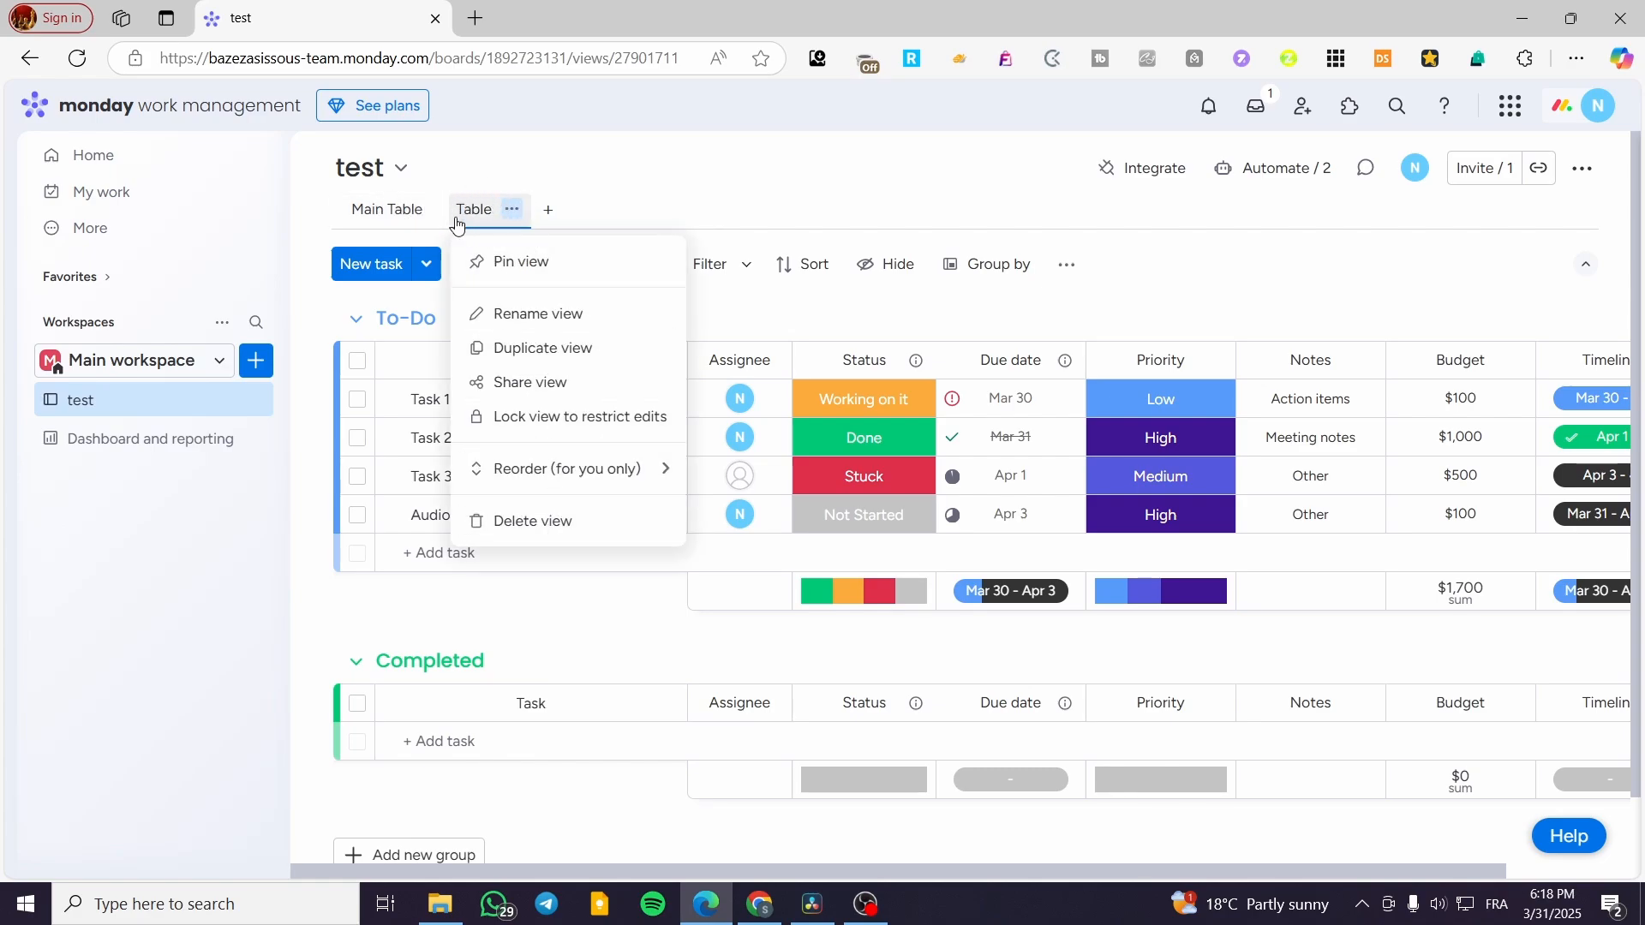
pyautogui.click(540, 521)
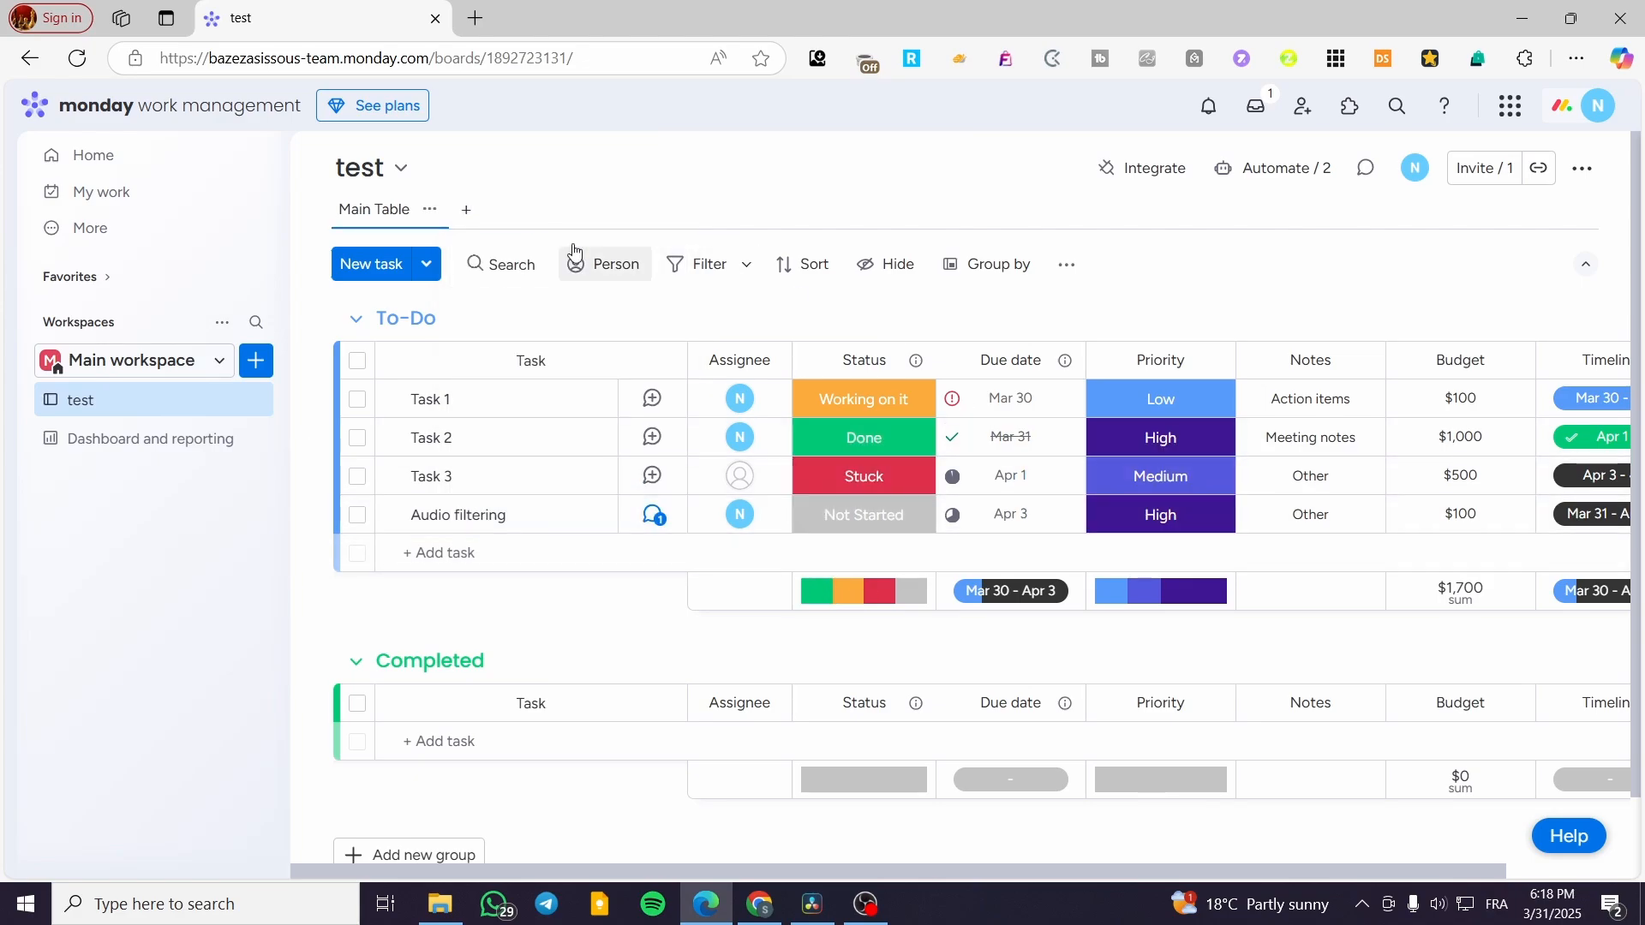
pyautogui.click(979, 127)
# - Add a Gantt view to the test board and widen its widget to the full width of the page
pyautogui.click(472, 213)
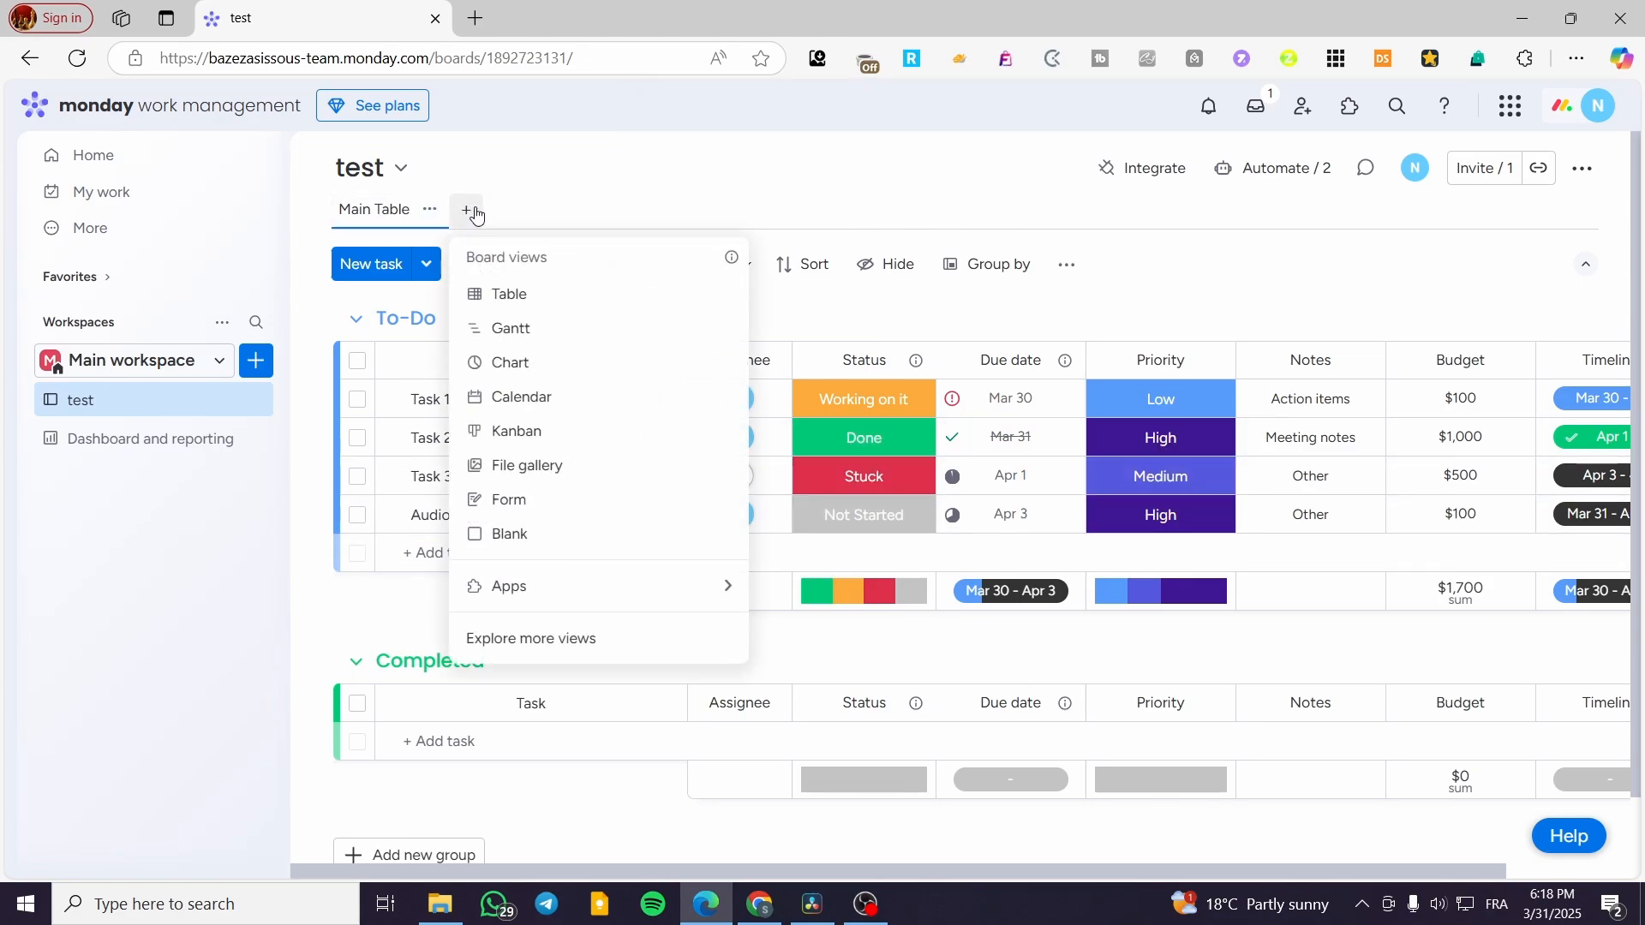
pyautogui.click(511, 329)
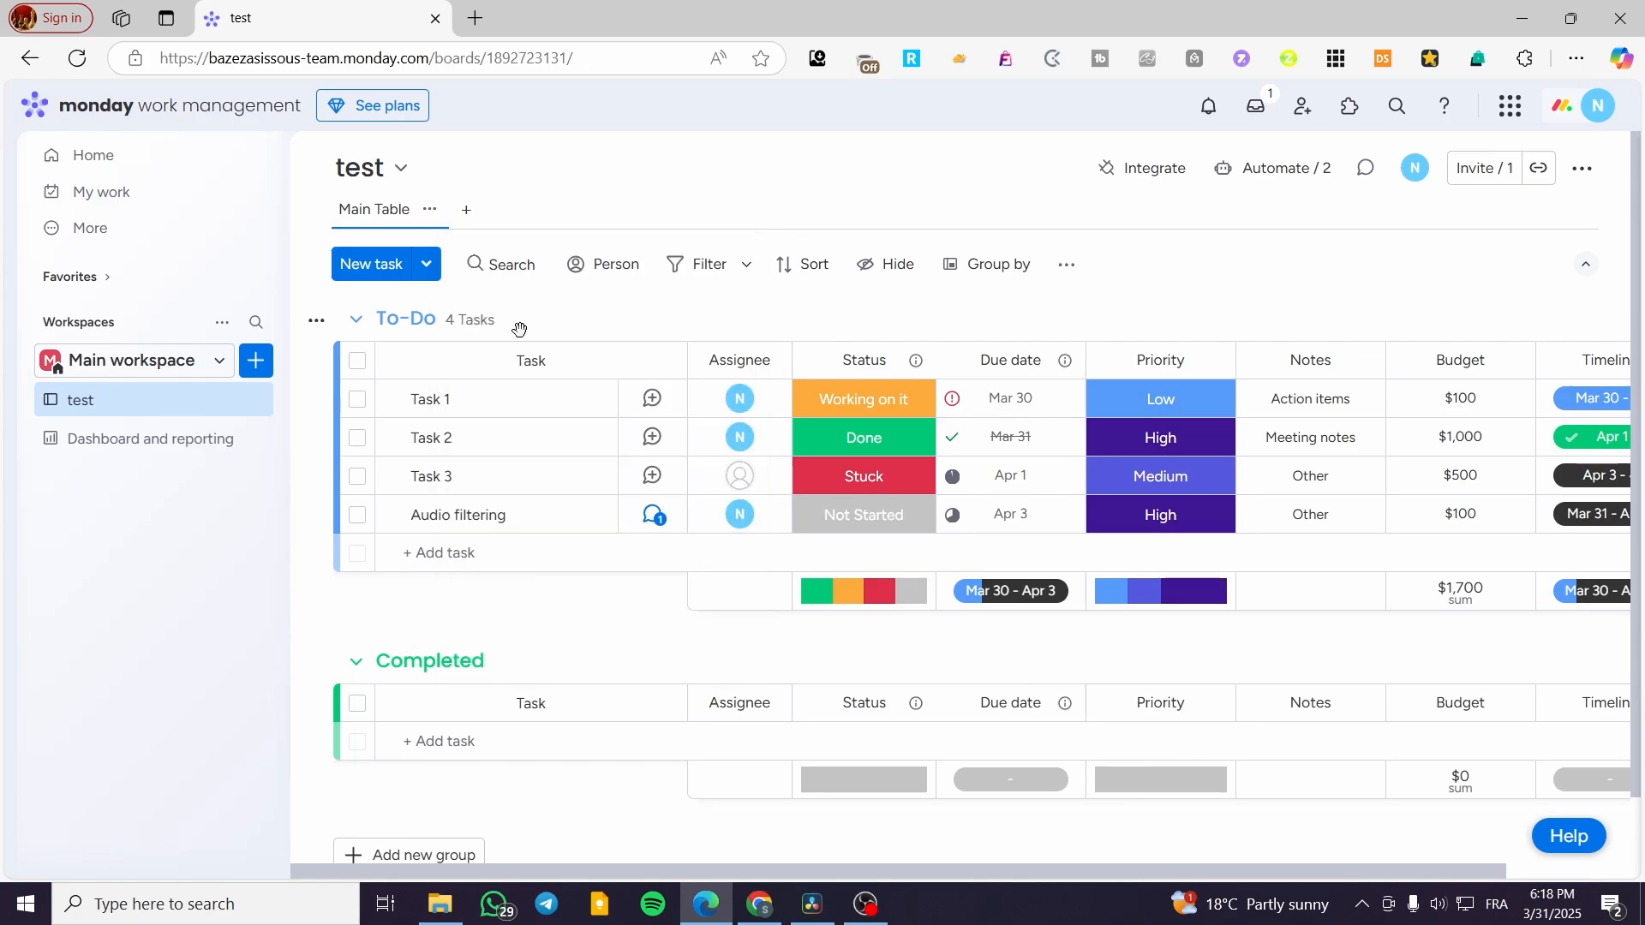
pyautogui.click(616, 417)
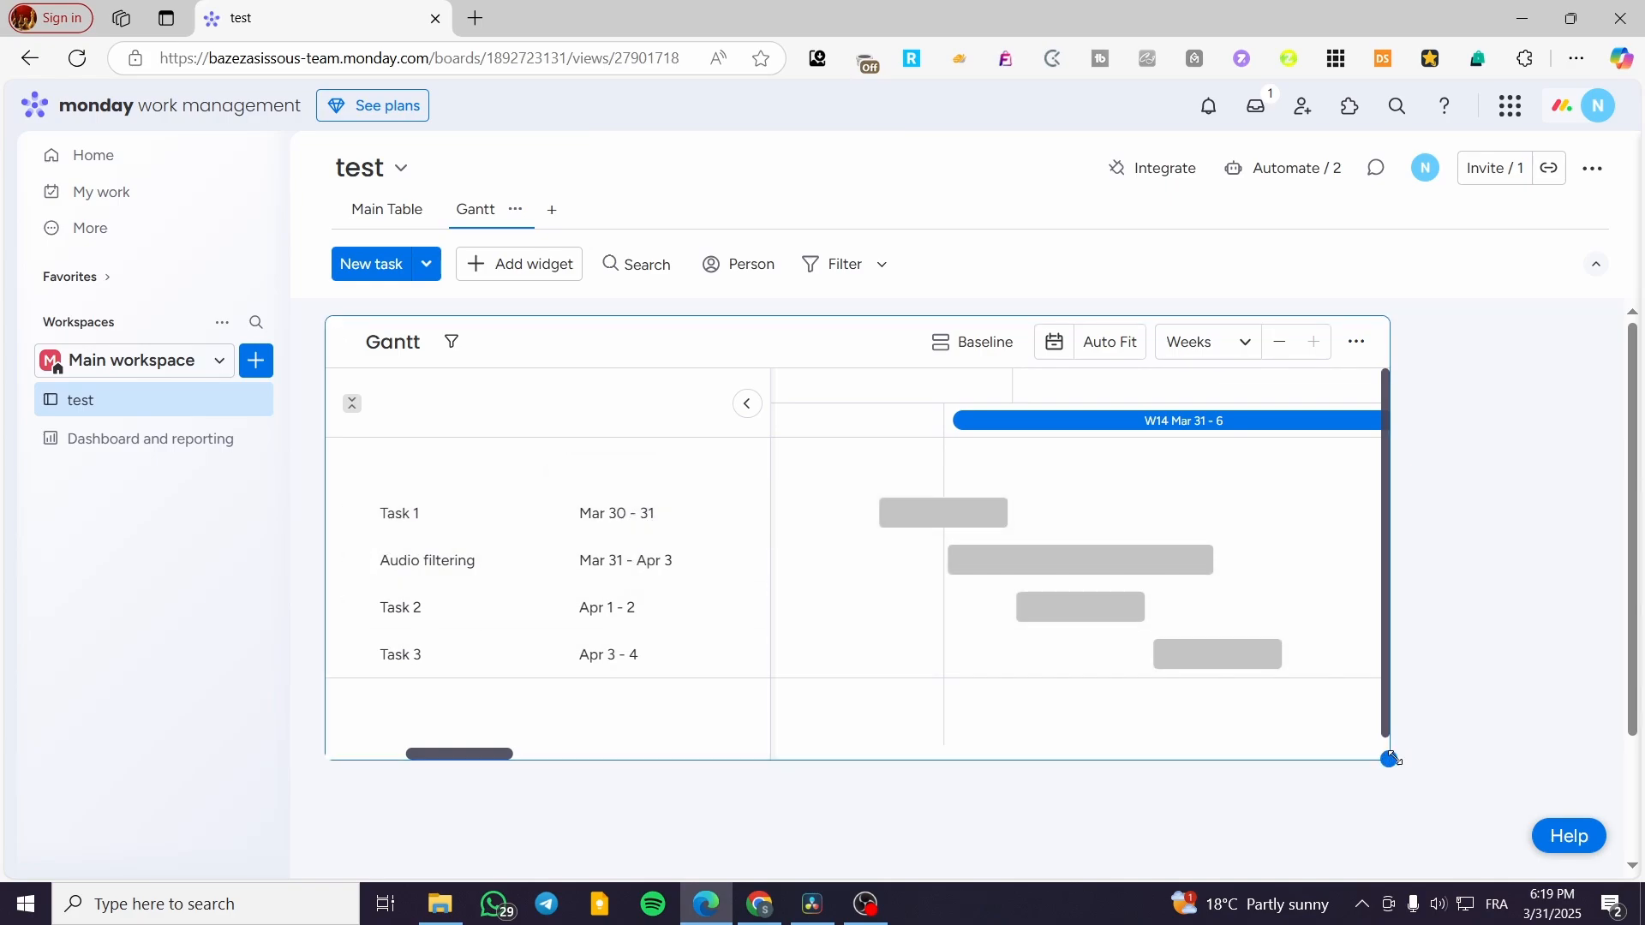
pyautogui.moveTo(1389, 759); pyautogui.dragTo(1605, 757)
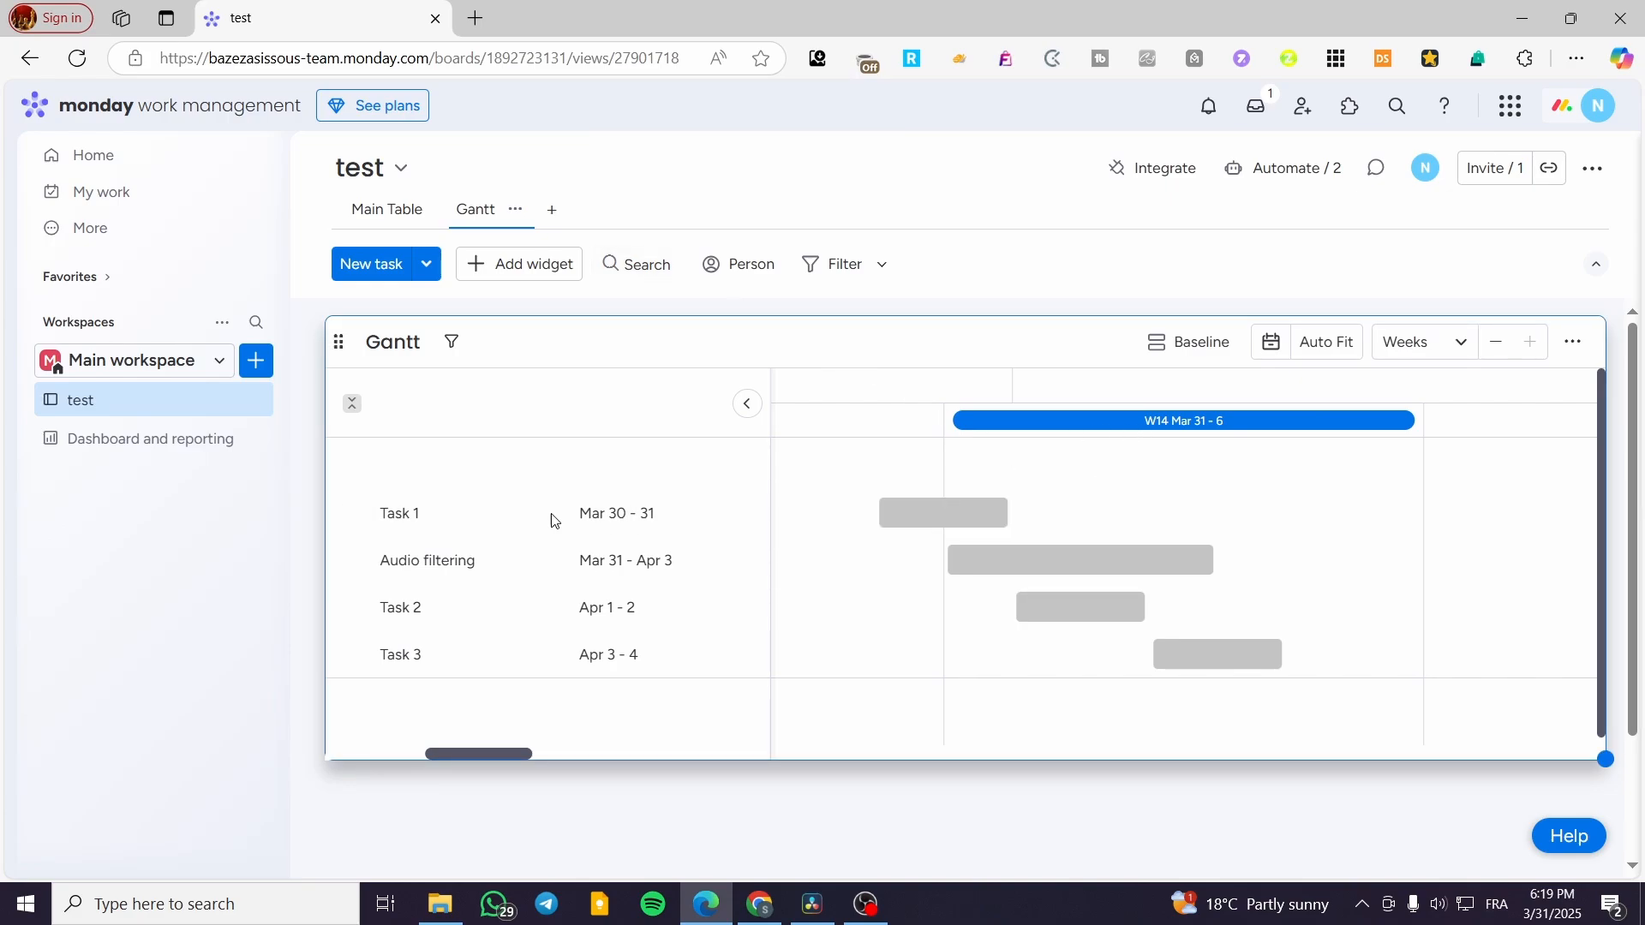
# - View Task 1's details from its bar in the Gantt chart and close them
pyautogui.click(969, 514)
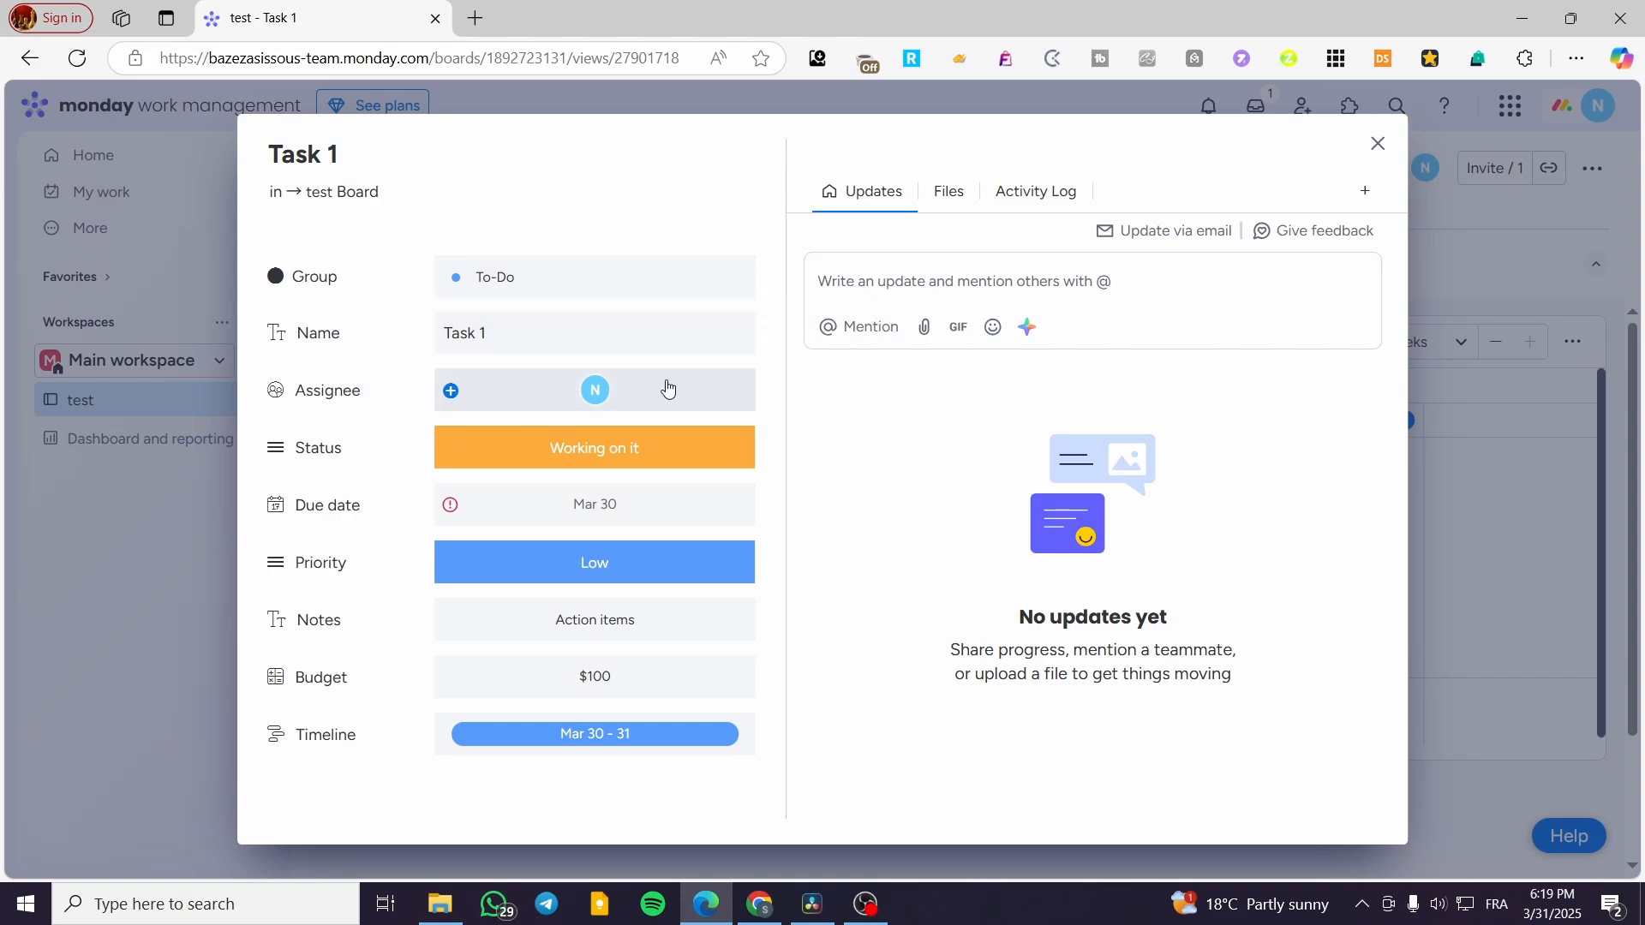
pyautogui.click(1378, 144)
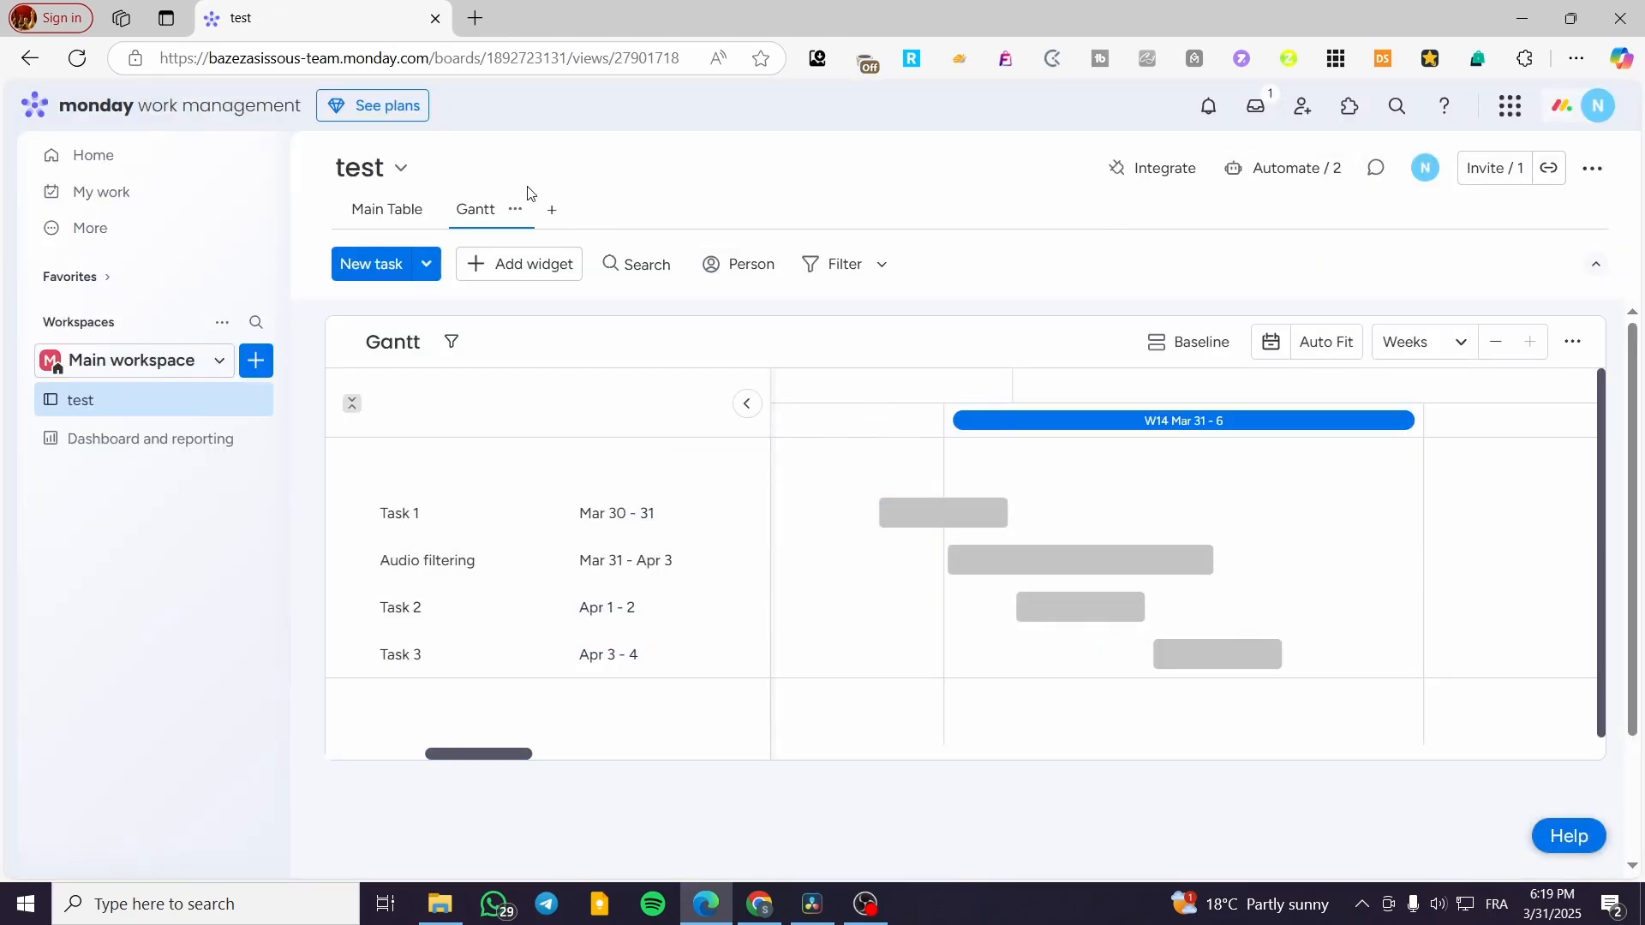
# - Add a Chart view to the test board and enlarge its widget to fill the page width
pyautogui.click(548, 214)
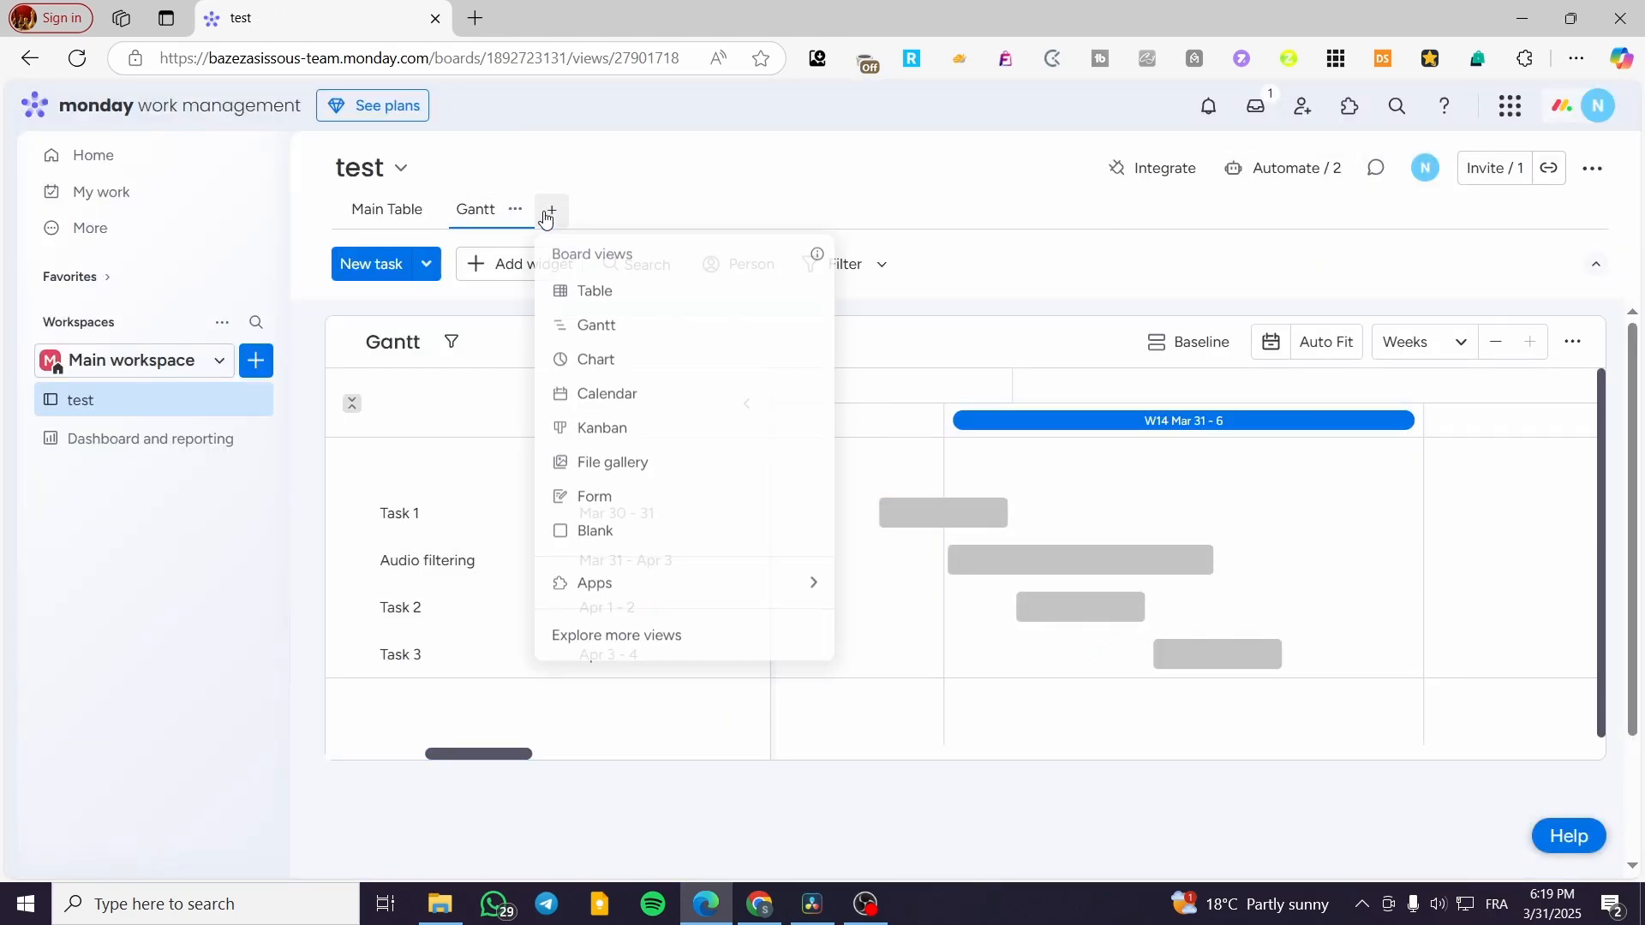
pyautogui.click(634, 368)
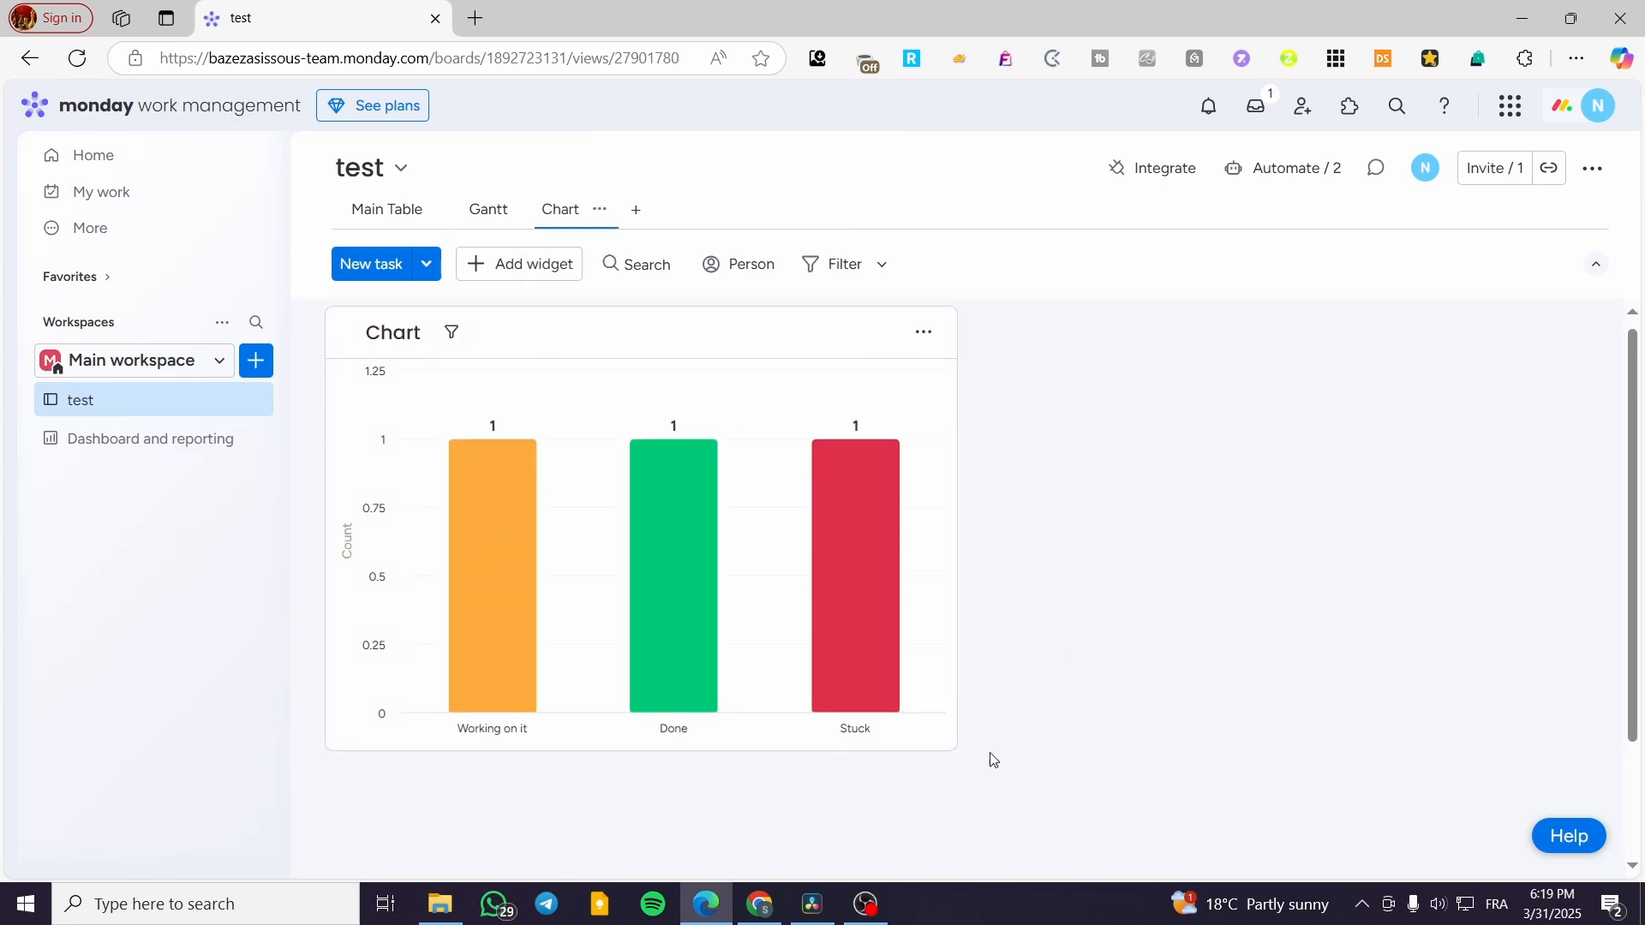
pyautogui.moveTo(974, 750); pyautogui.dragTo(1611, 829)
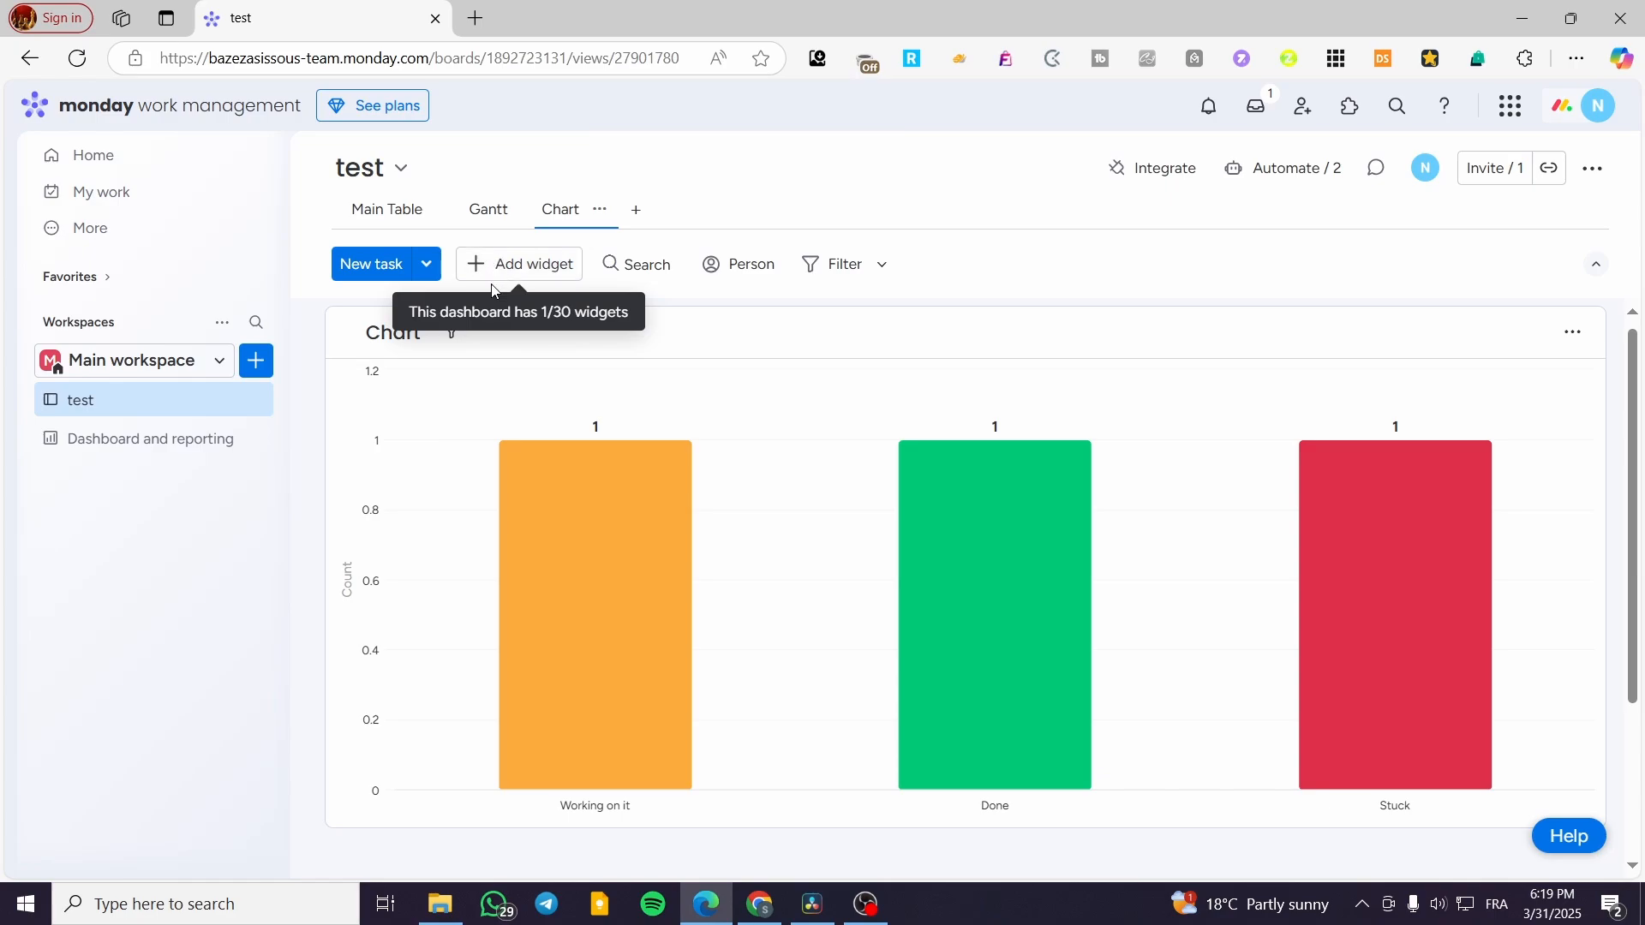
# - Examine the widgets available for the Chart view and the chart's type and customization settings
pyautogui.click(509, 262)
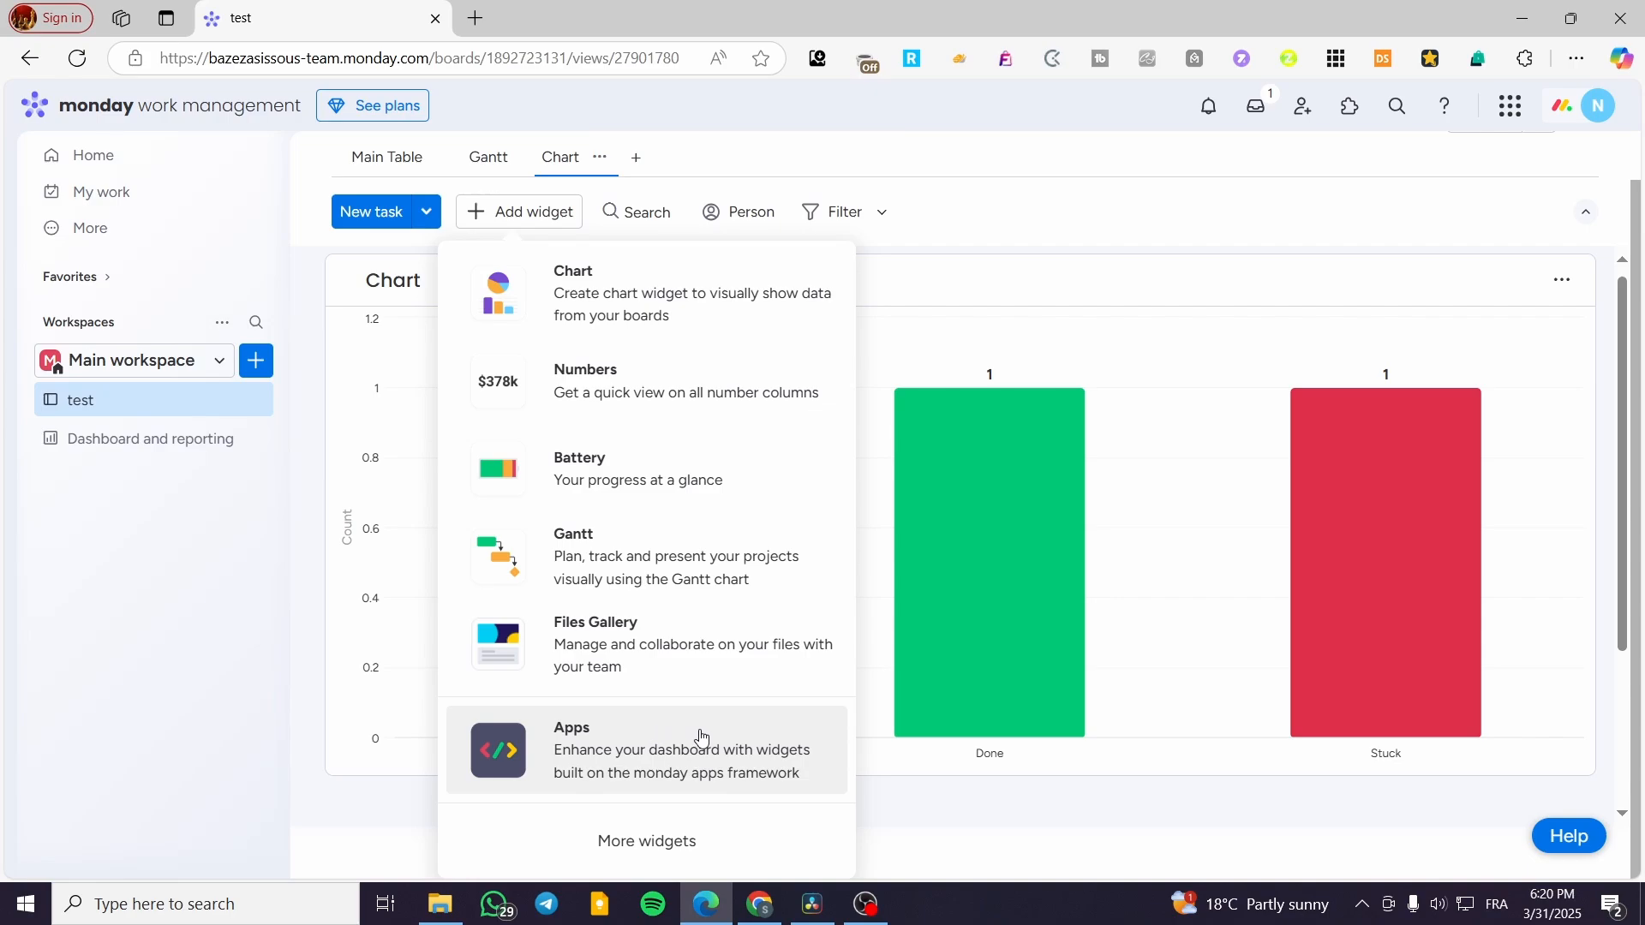
pyautogui.click(983, 246)
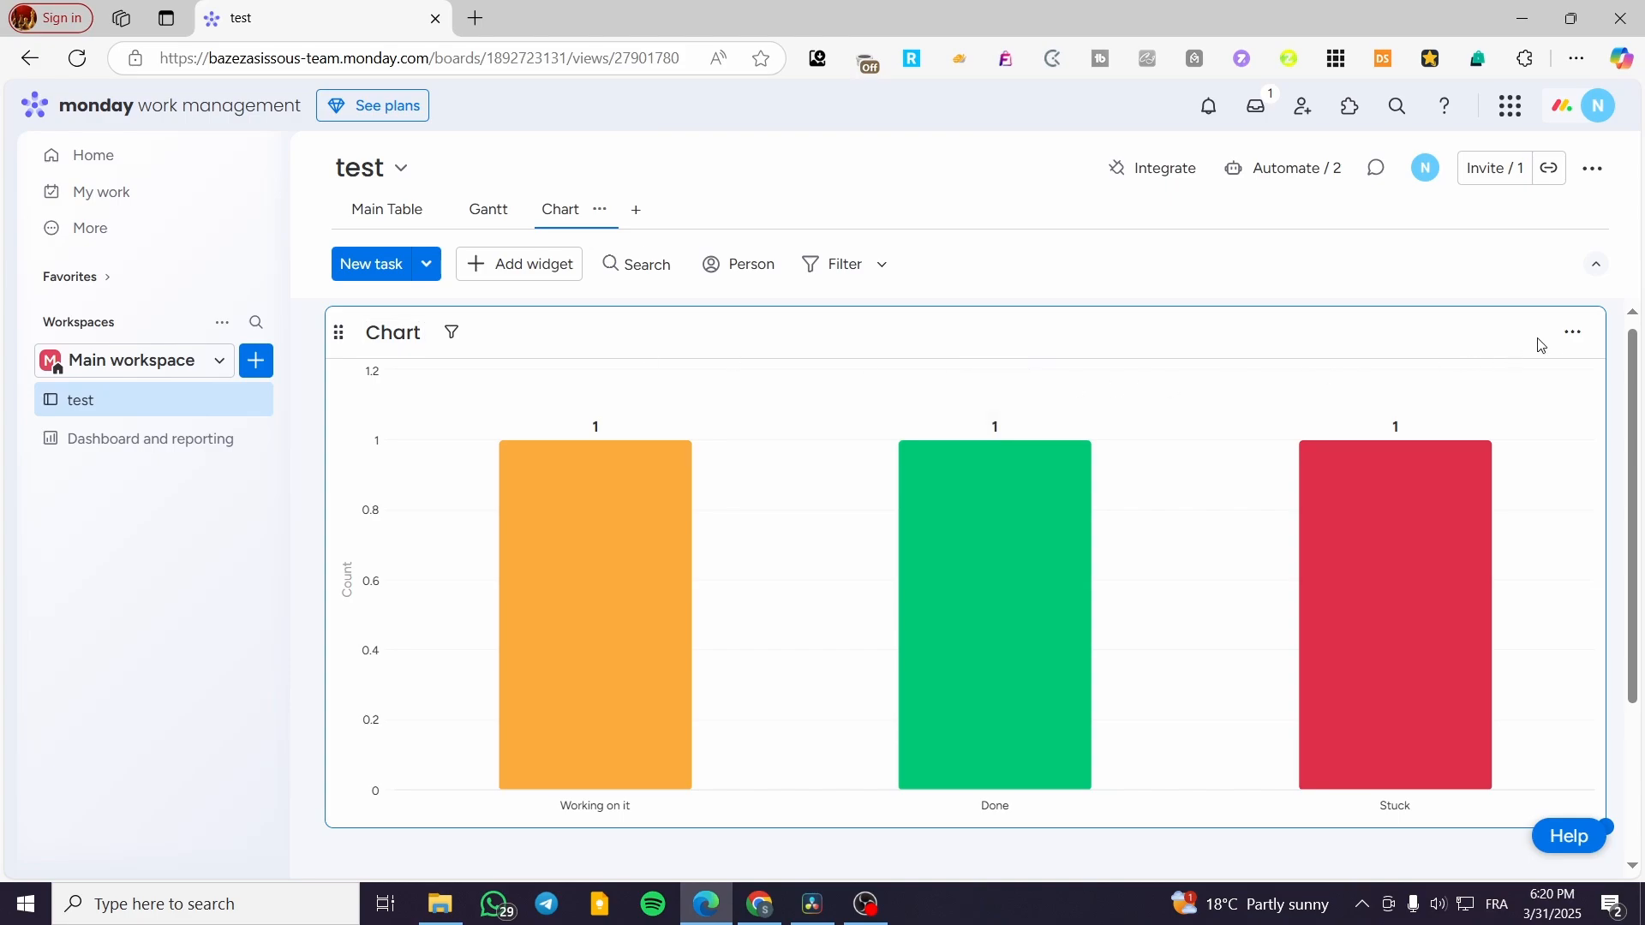
pyautogui.click(1571, 334)
pyautogui.click(1542, 424)
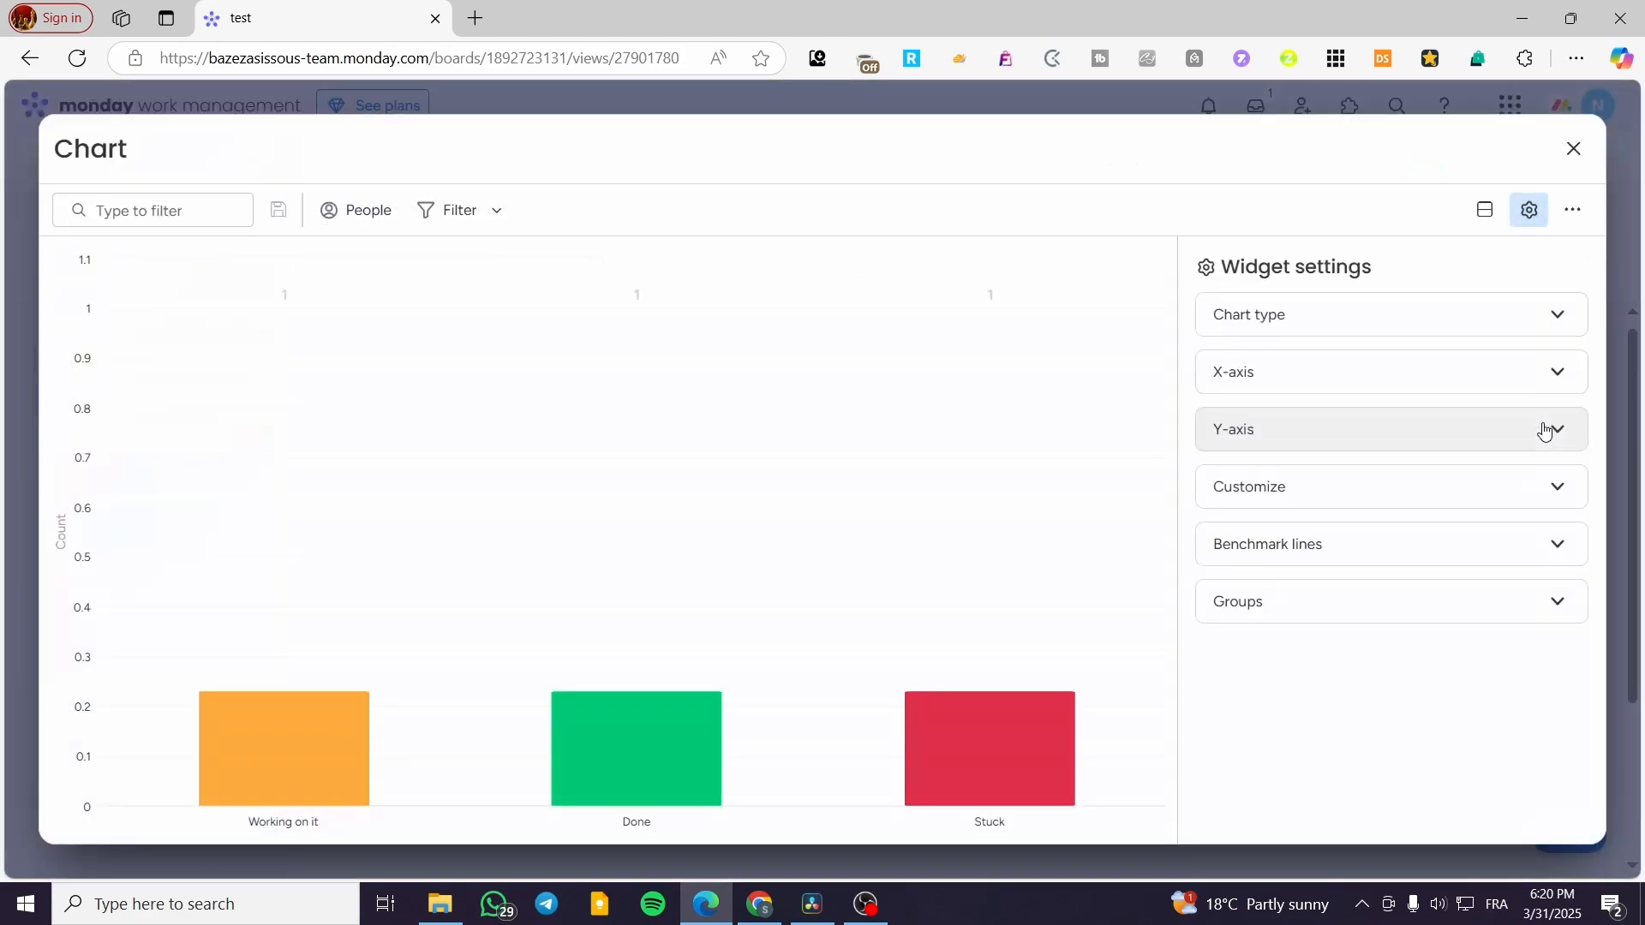
pyautogui.click(1404, 316)
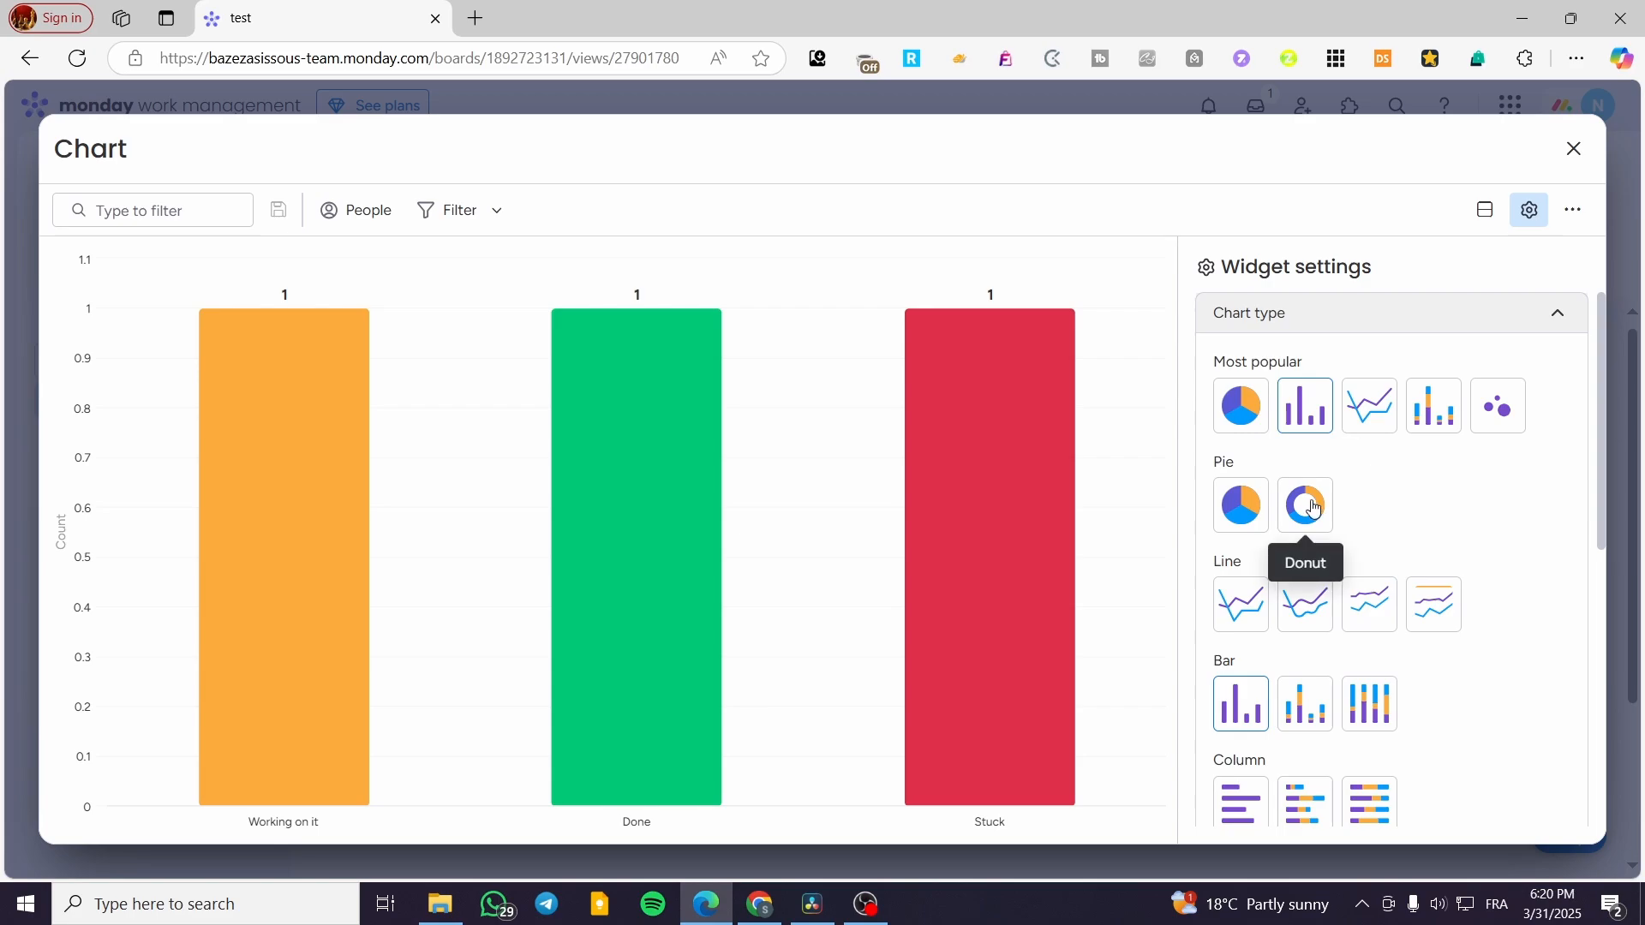
pyautogui.scroll(-2, 1488, 568)
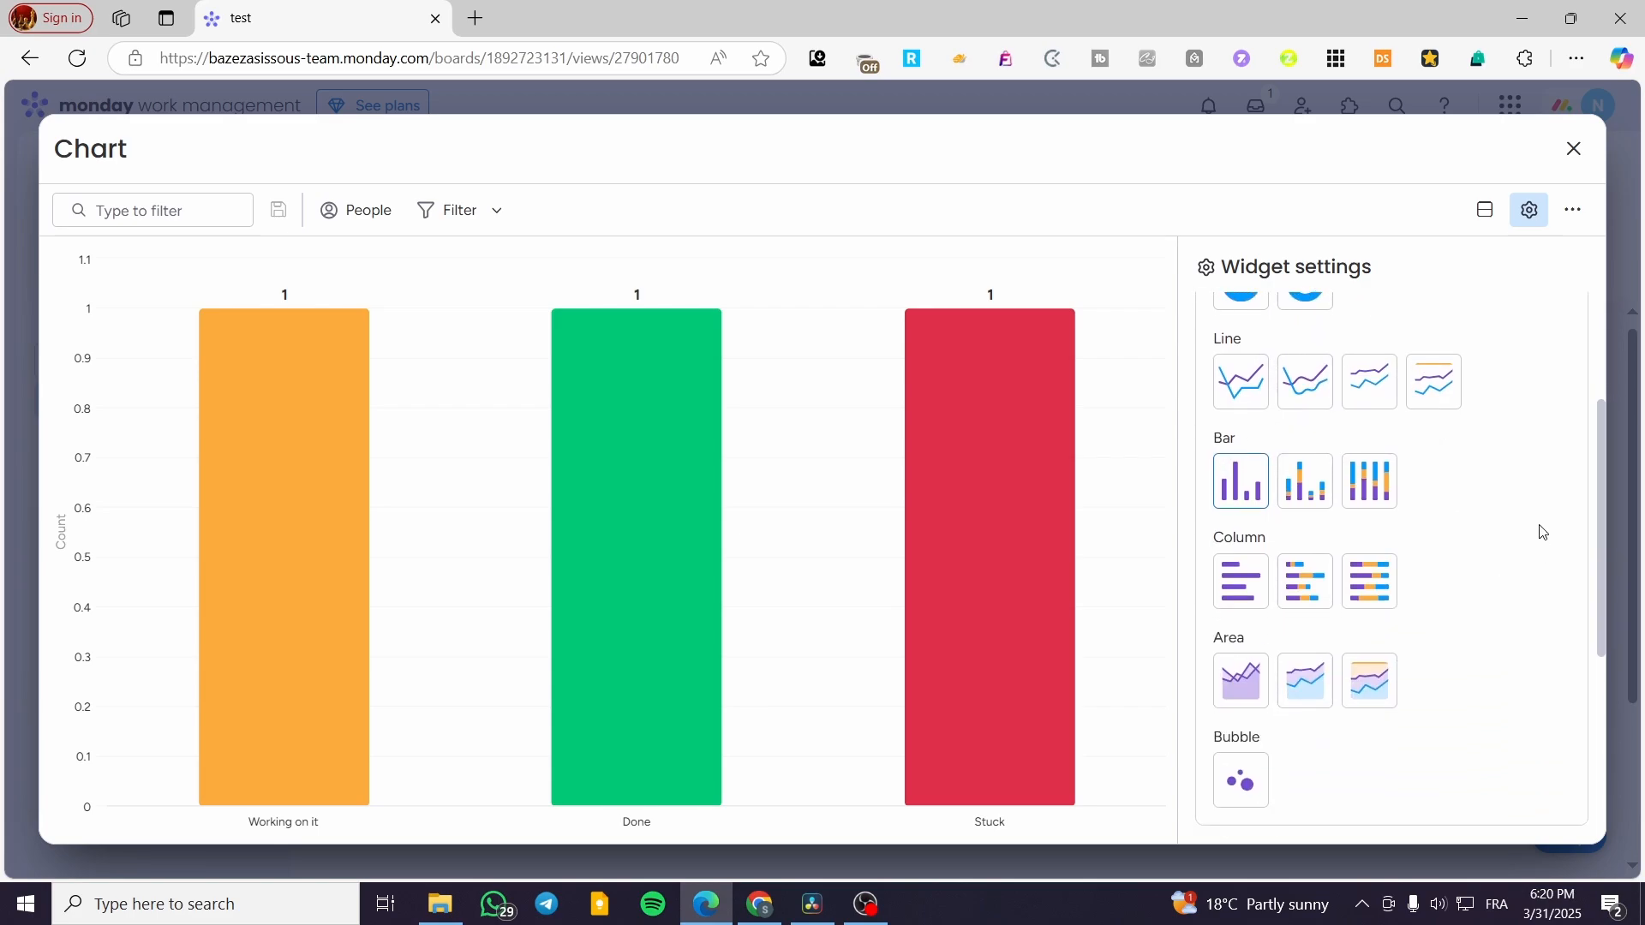
pyautogui.scroll(-2, 1456, 463)
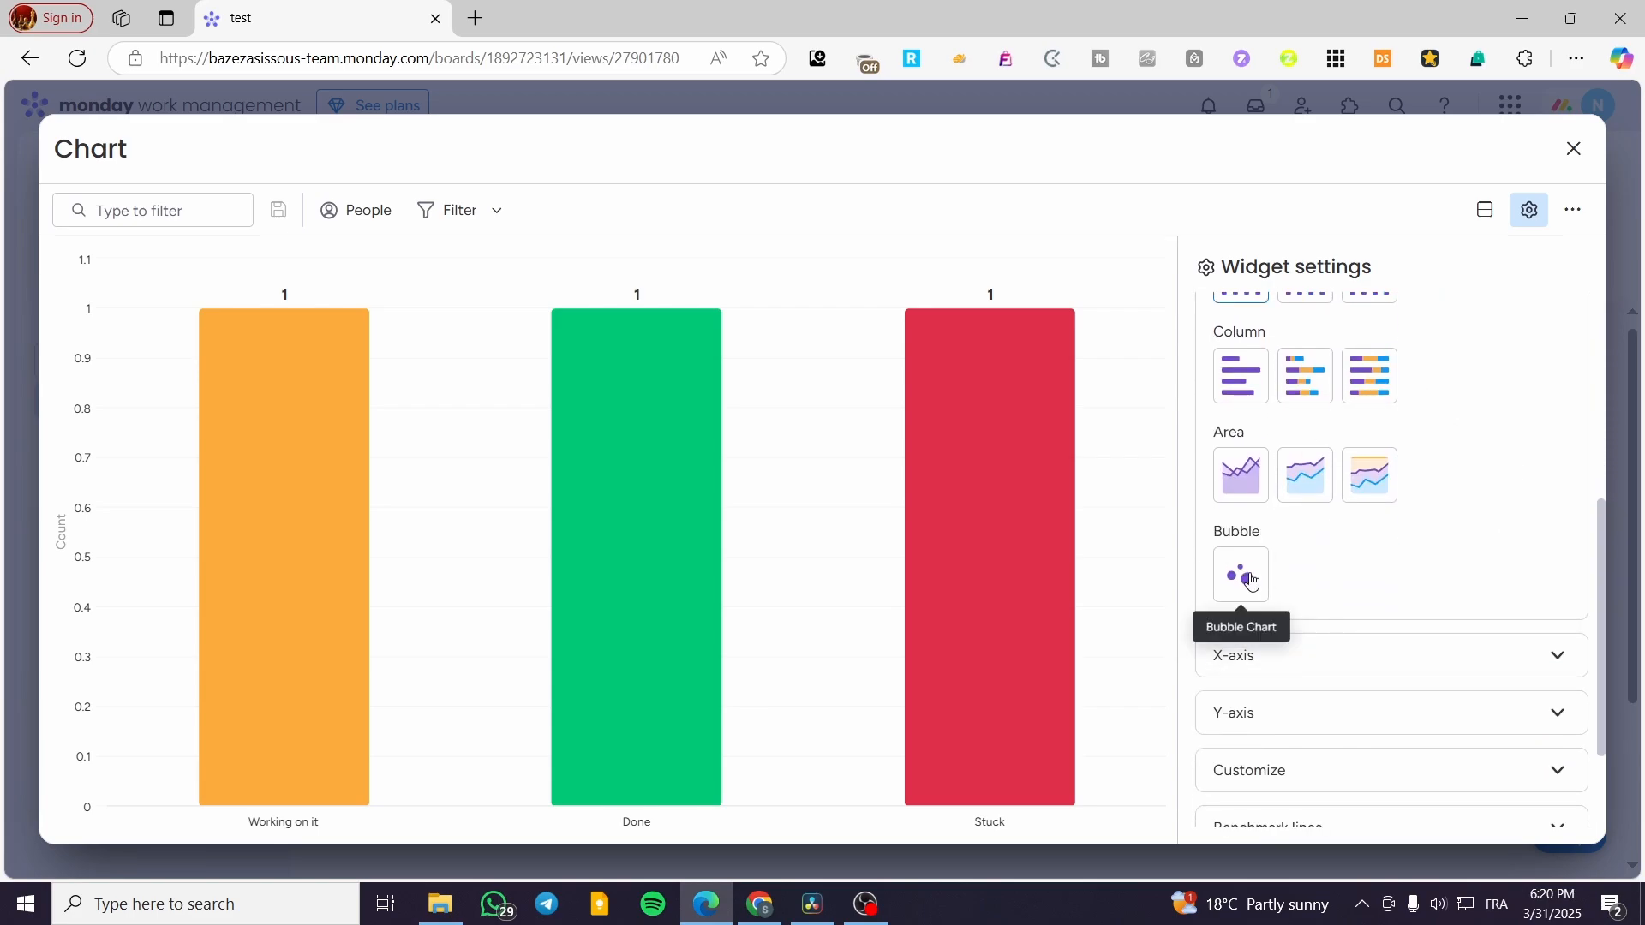
pyautogui.scroll(-2, 1396, 614)
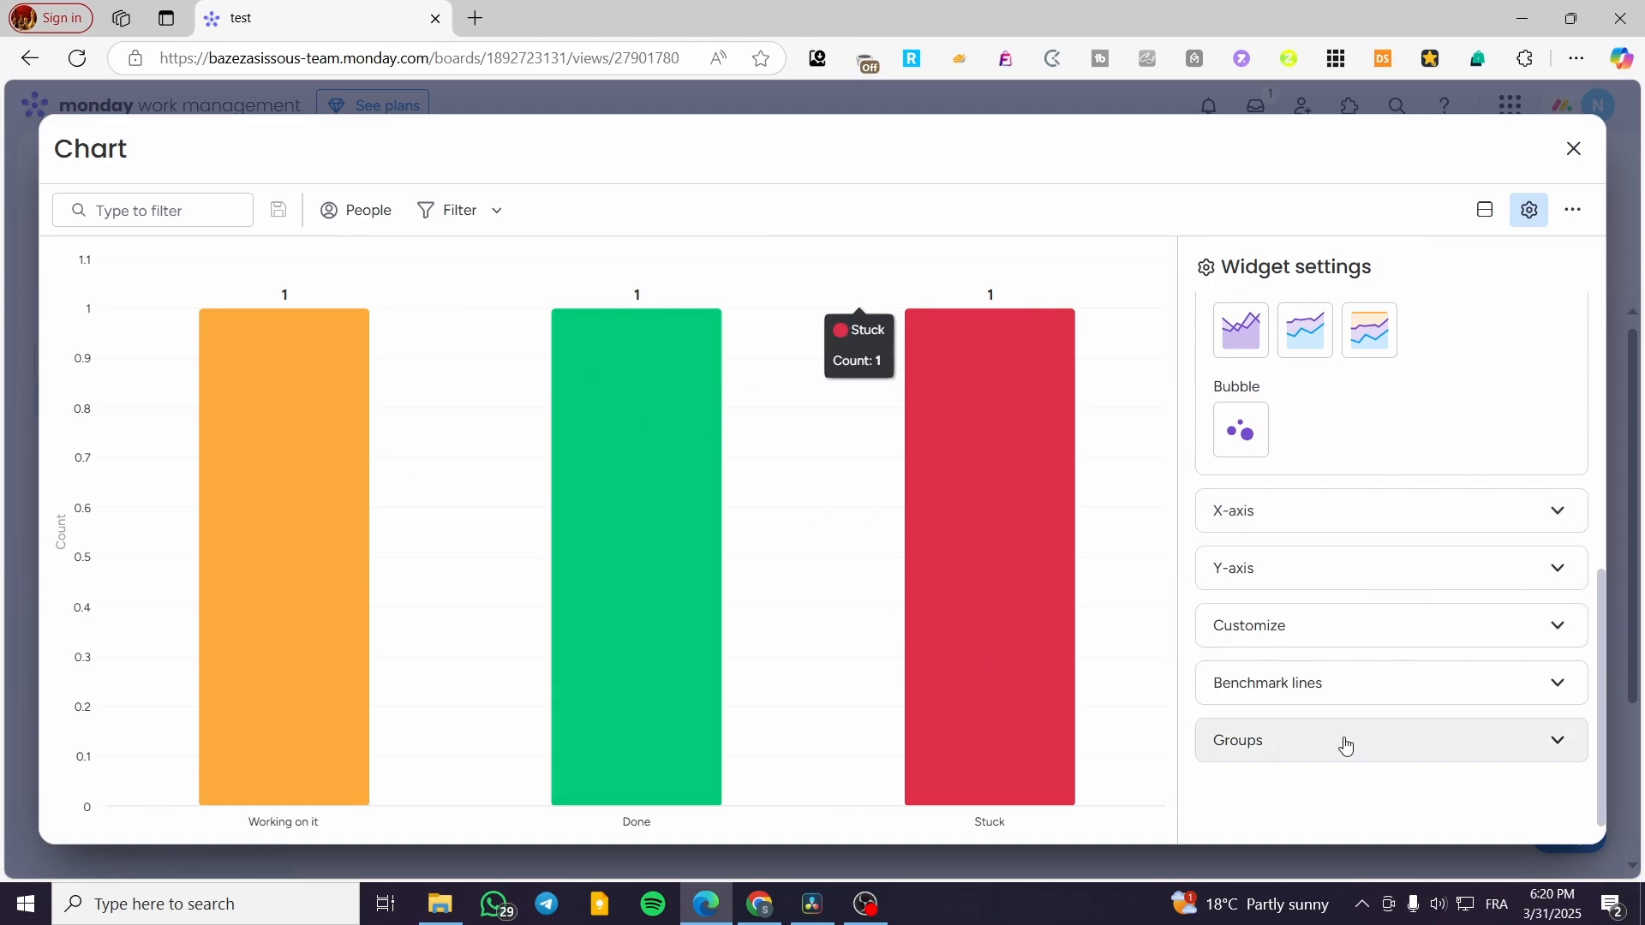
pyautogui.click(1428, 627)
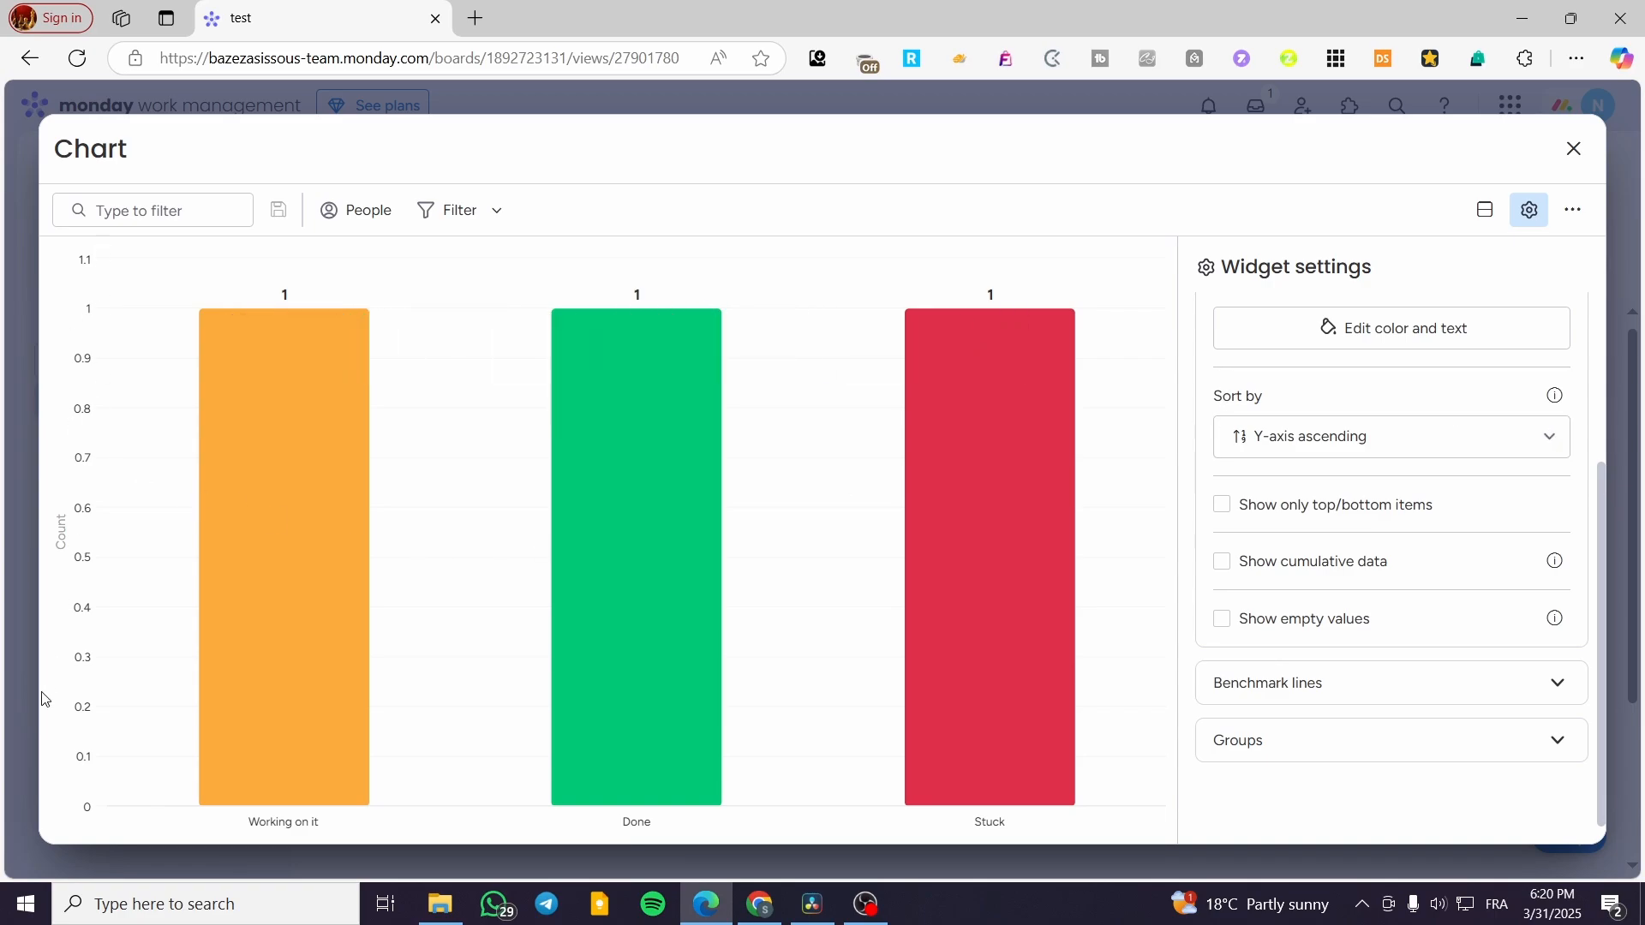
pyautogui.scroll(3, 1371, 386)
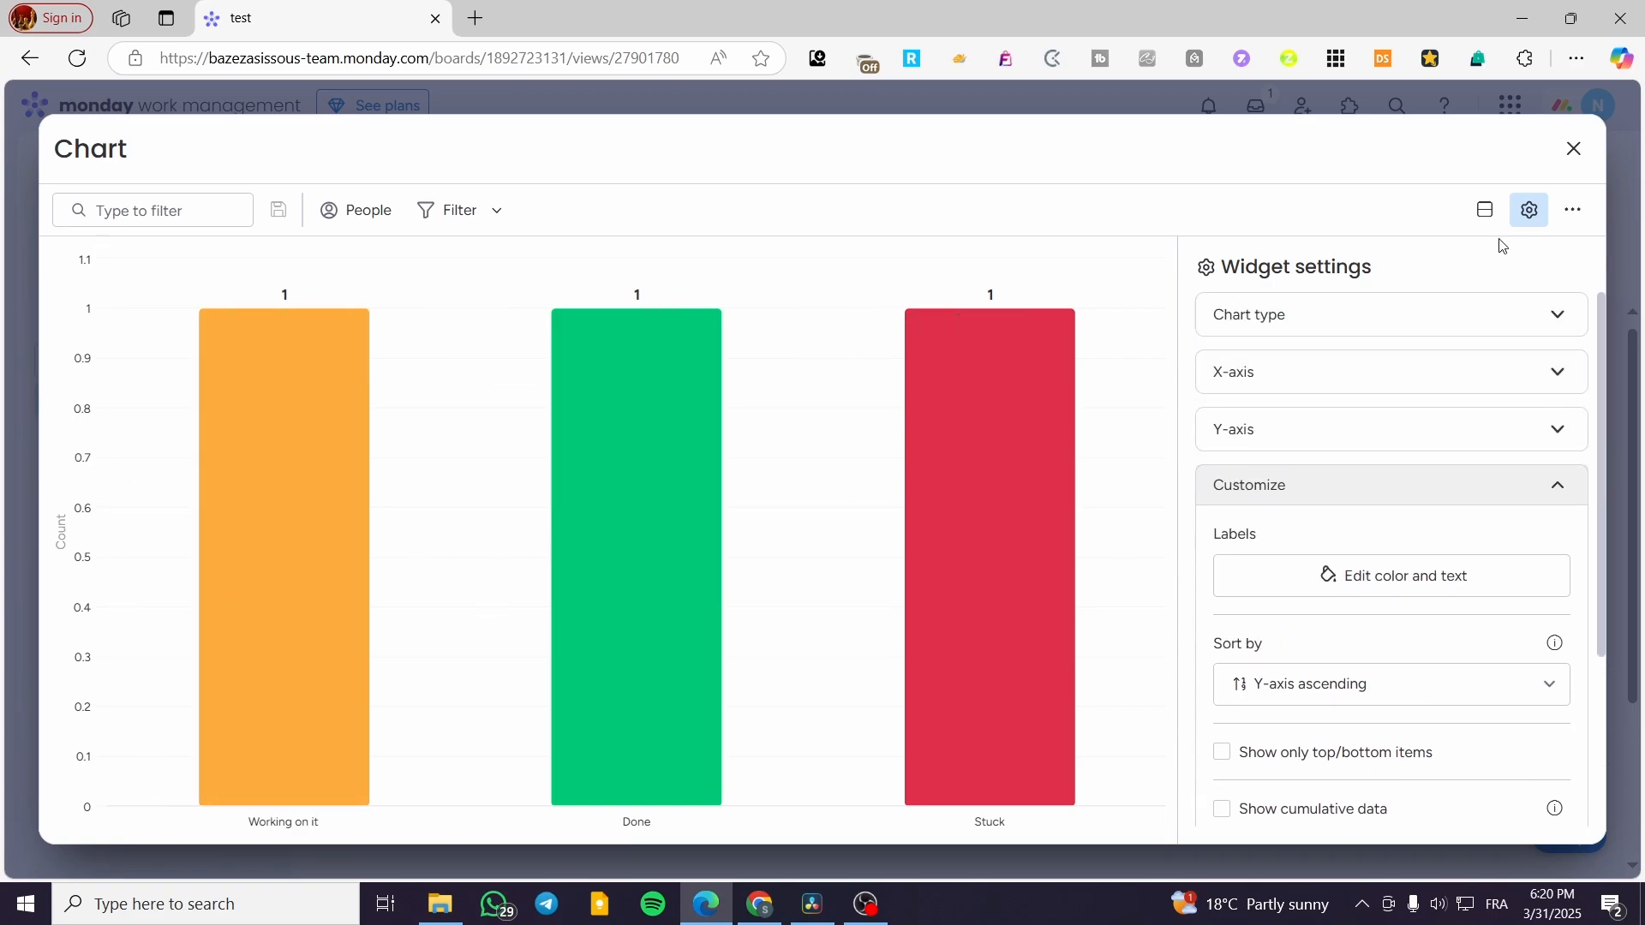
pyautogui.click(1576, 153)
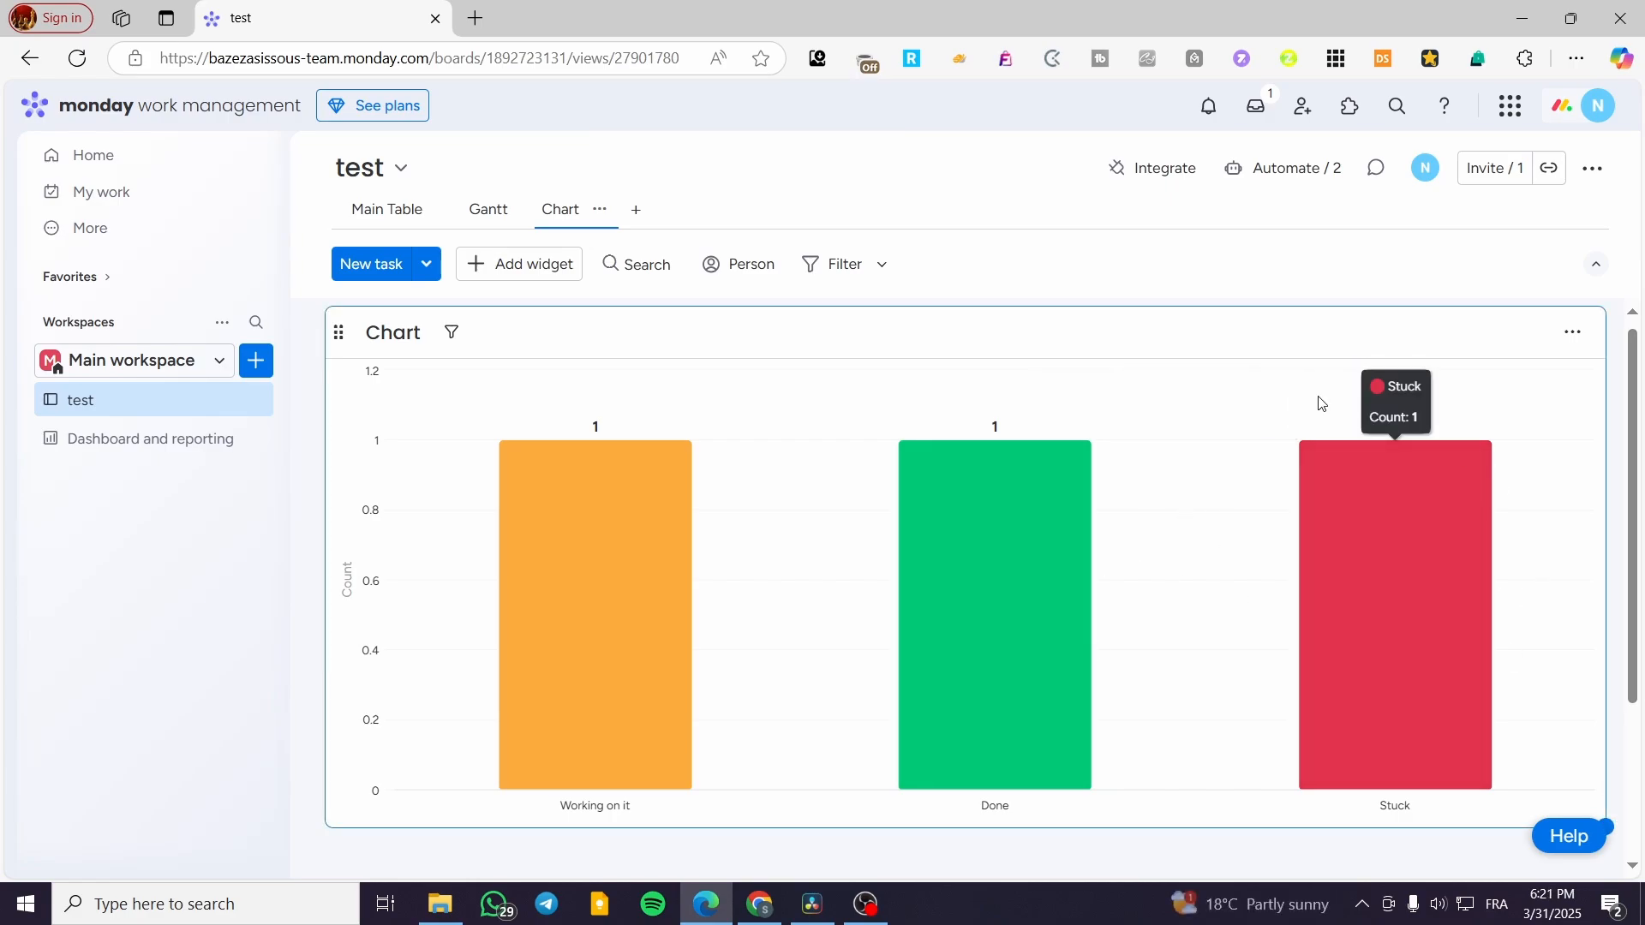
# - Add a Calendar view to the test board
pyautogui.click(639, 214)
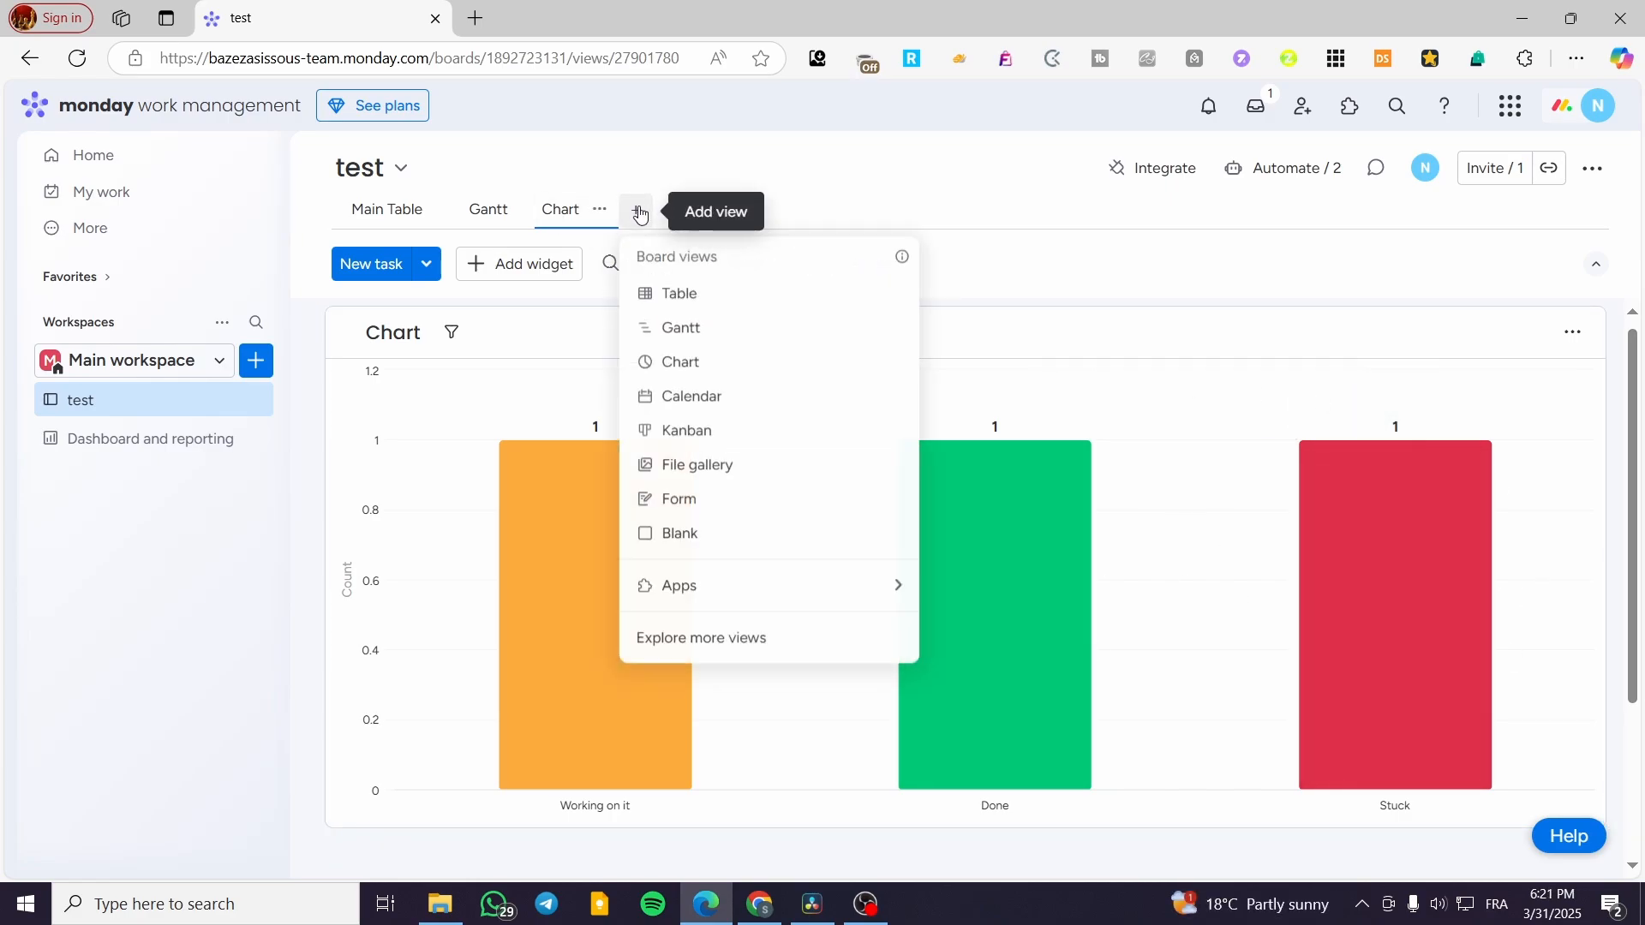
pyautogui.click(754, 428)
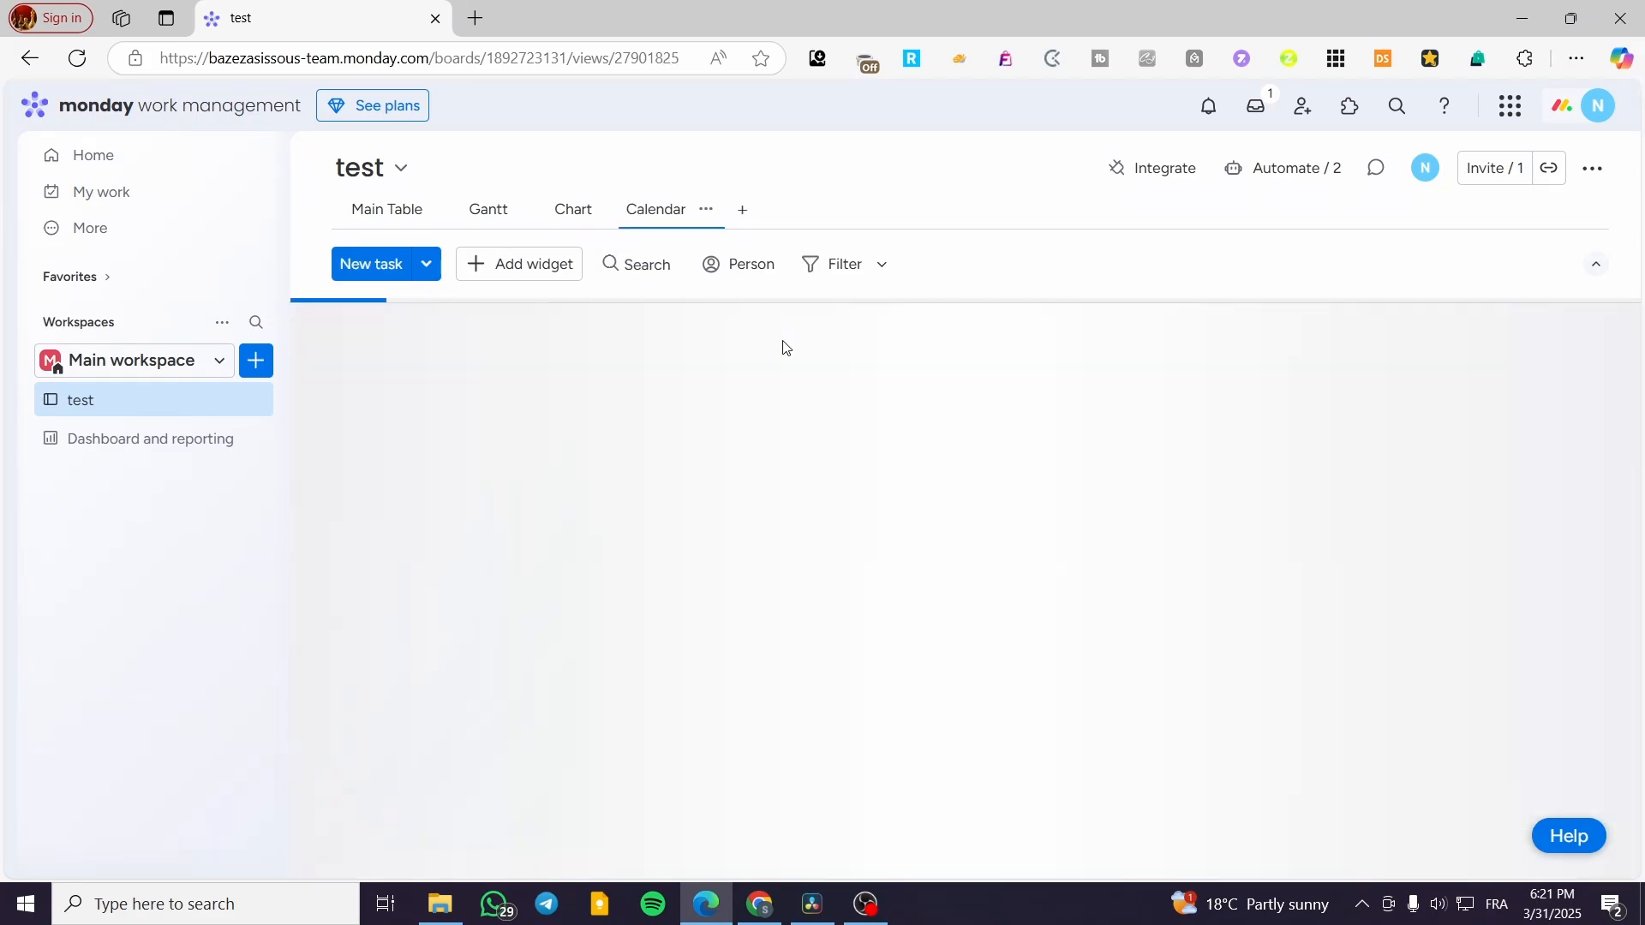
pyautogui.scroll(-1, 735, 368)
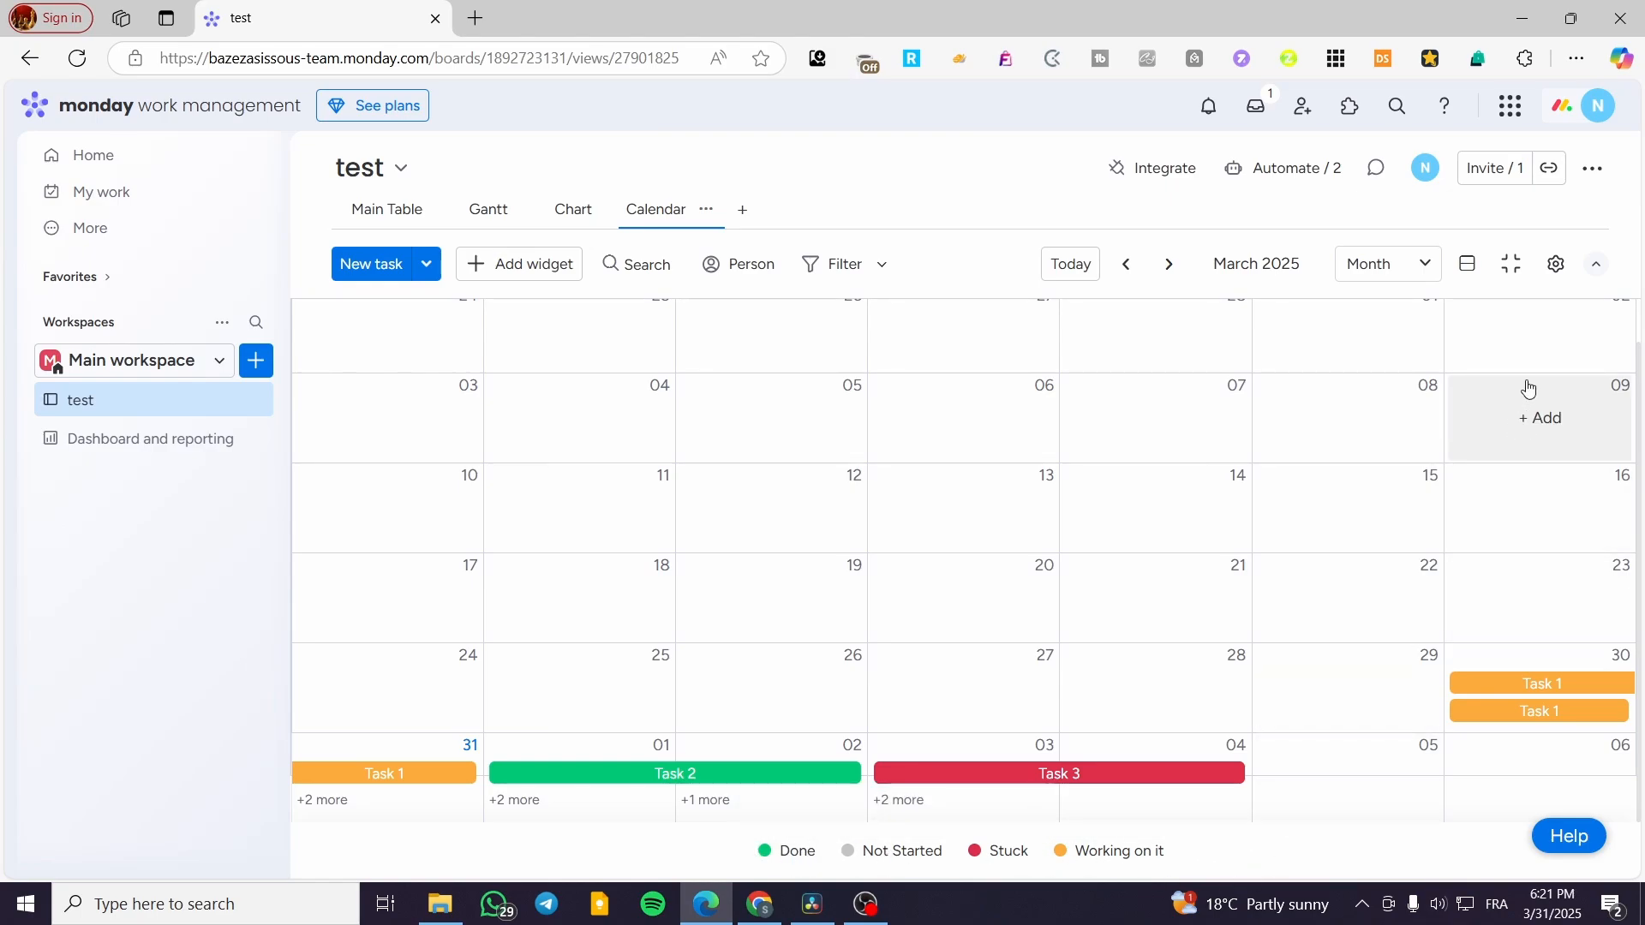
# - Color the calendar tasks by Priority and switch the coloring back to Status
pyautogui.click(1559, 272)
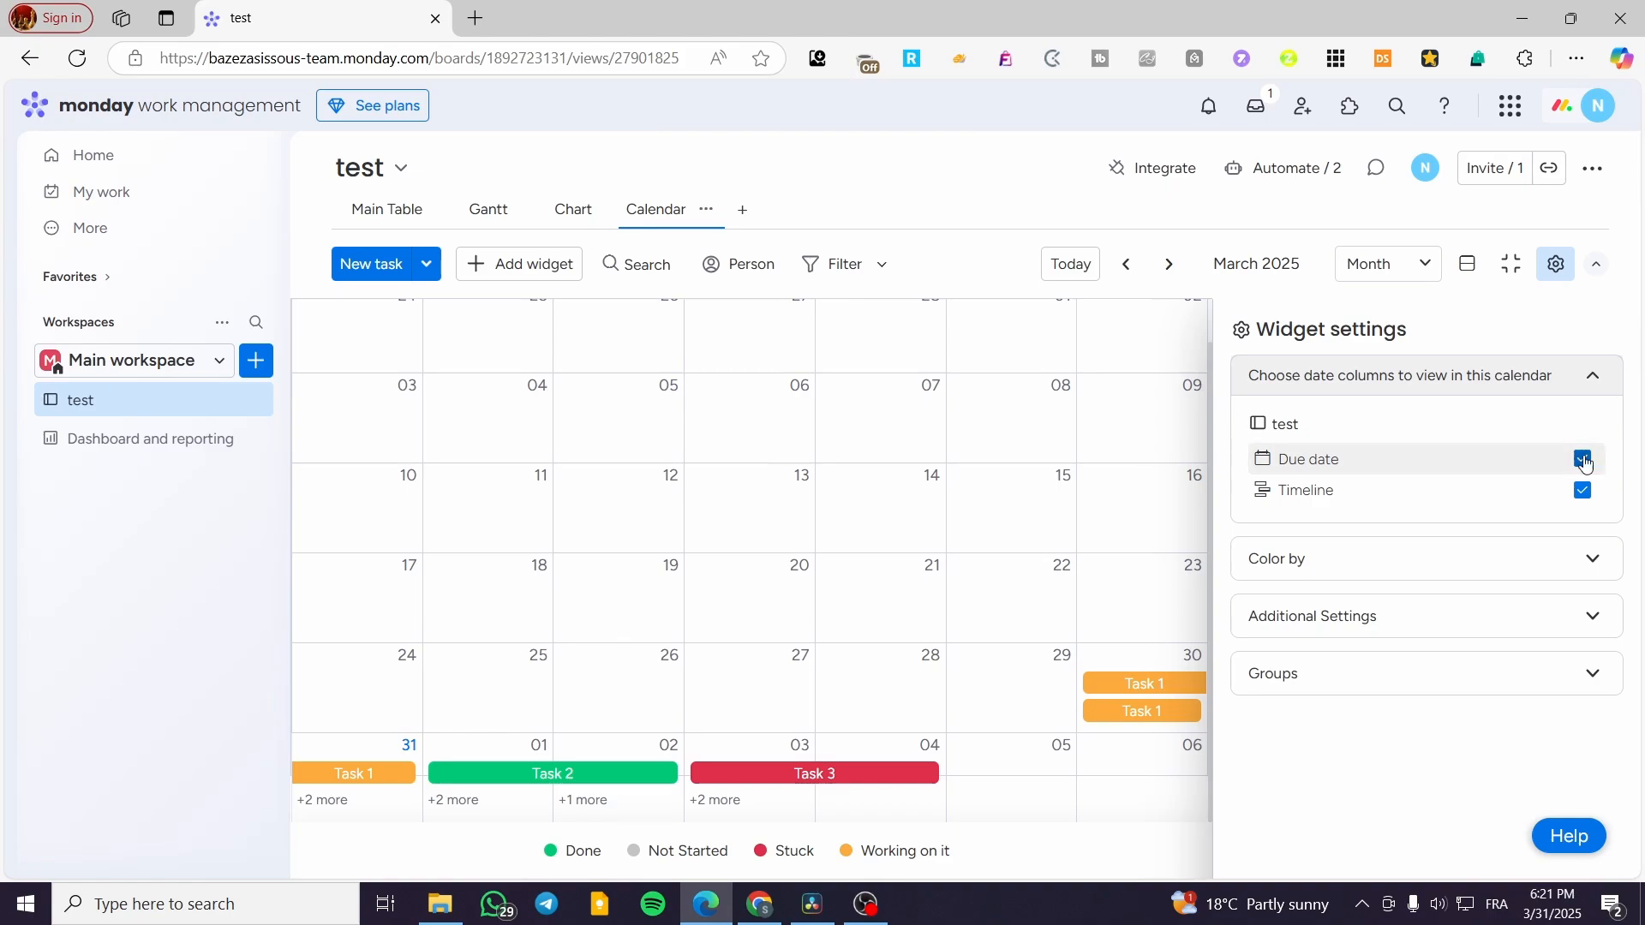
pyautogui.click(1521, 565)
pyautogui.click(1392, 524)
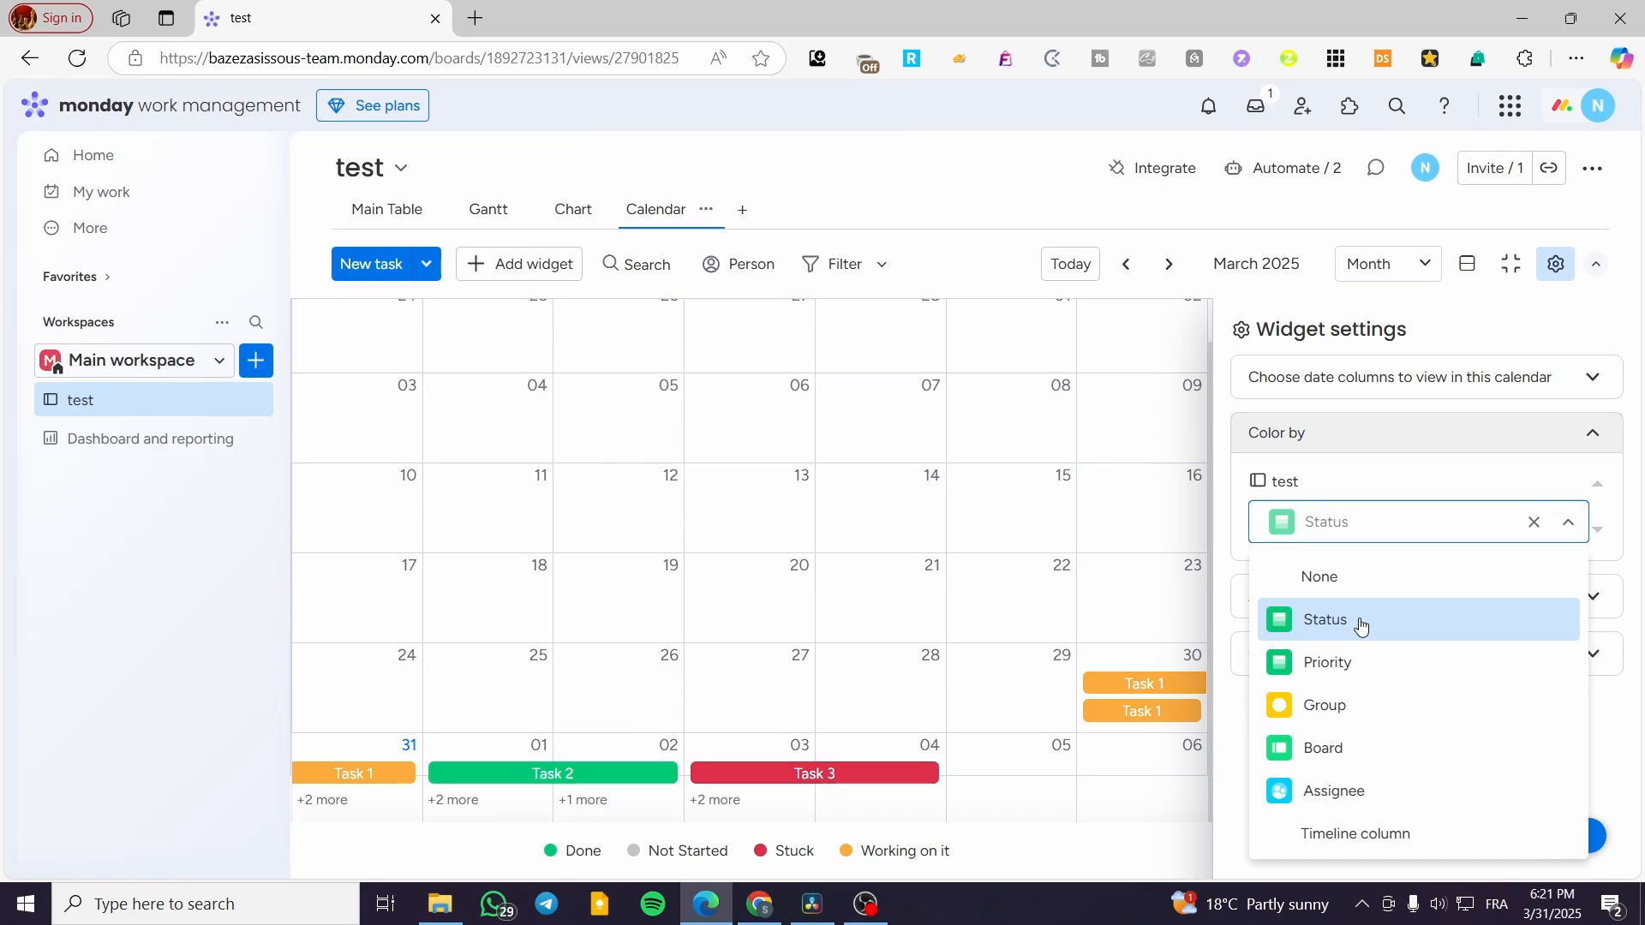
pyautogui.click(1368, 659)
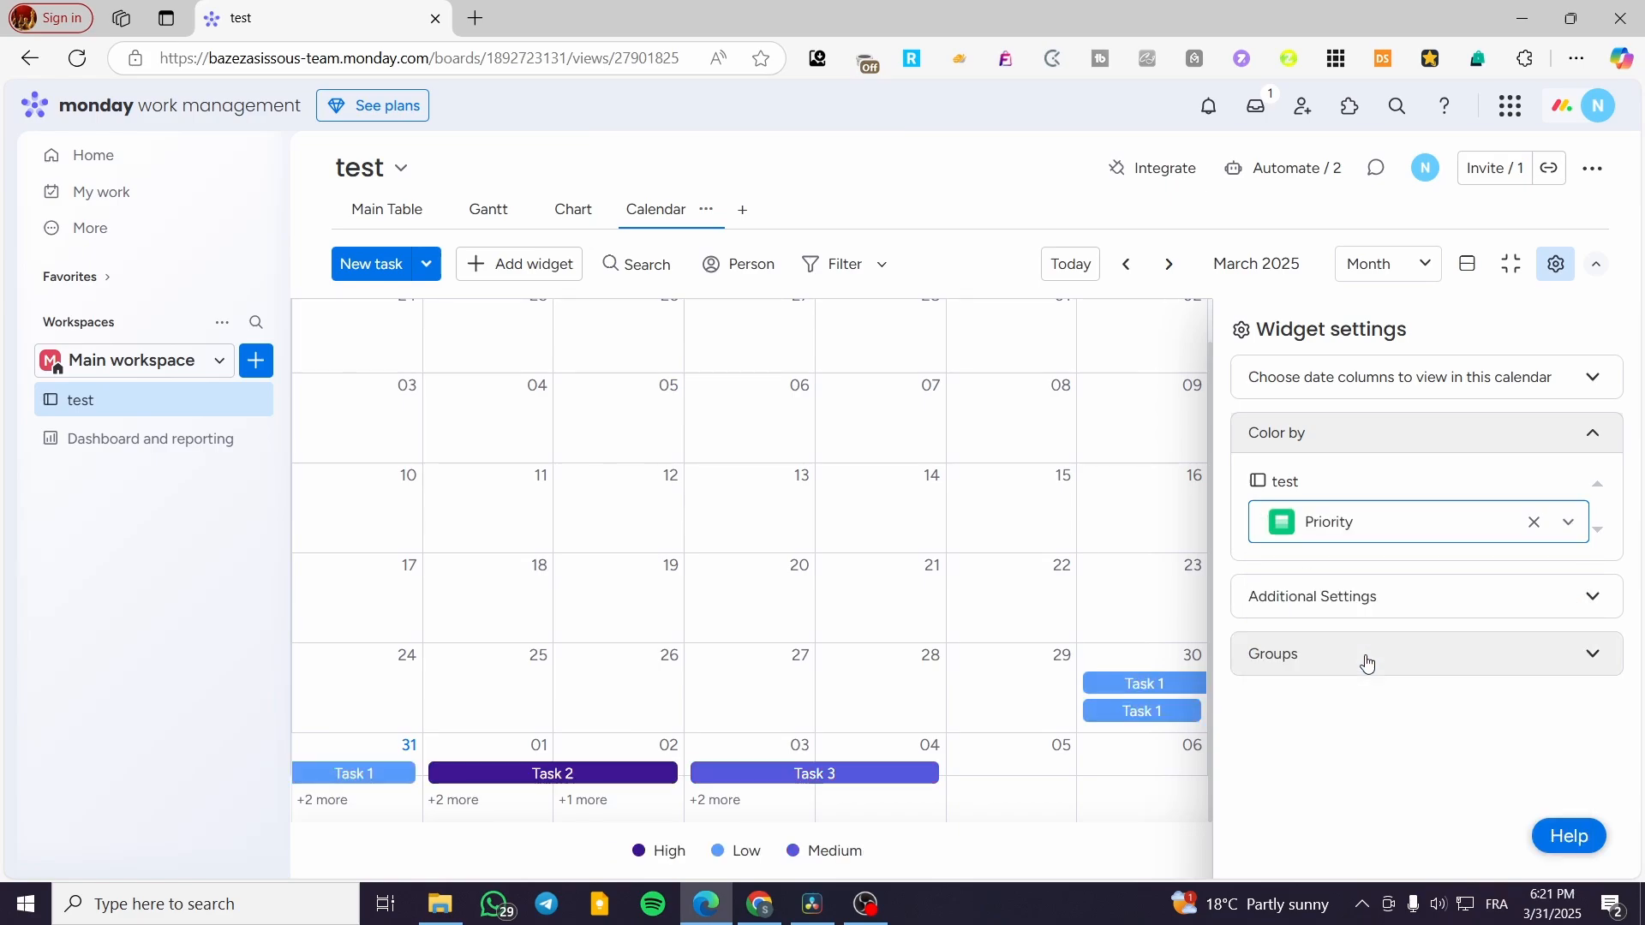
pyautogui.click(1396, 538)
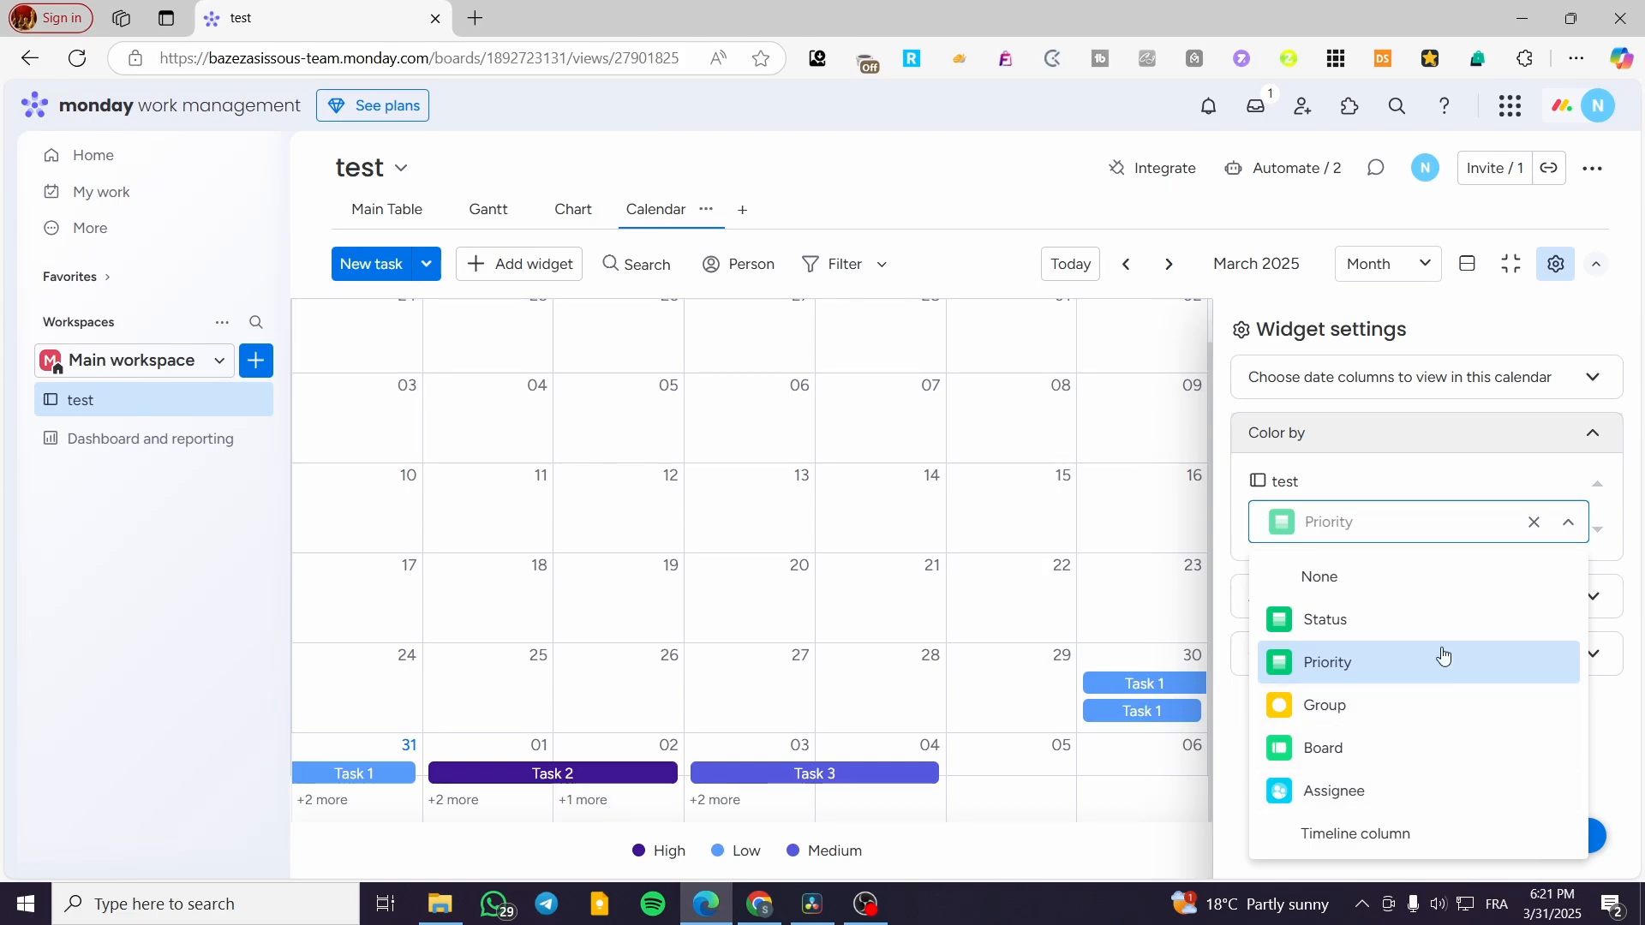
pyautogui.click(1432, 618)
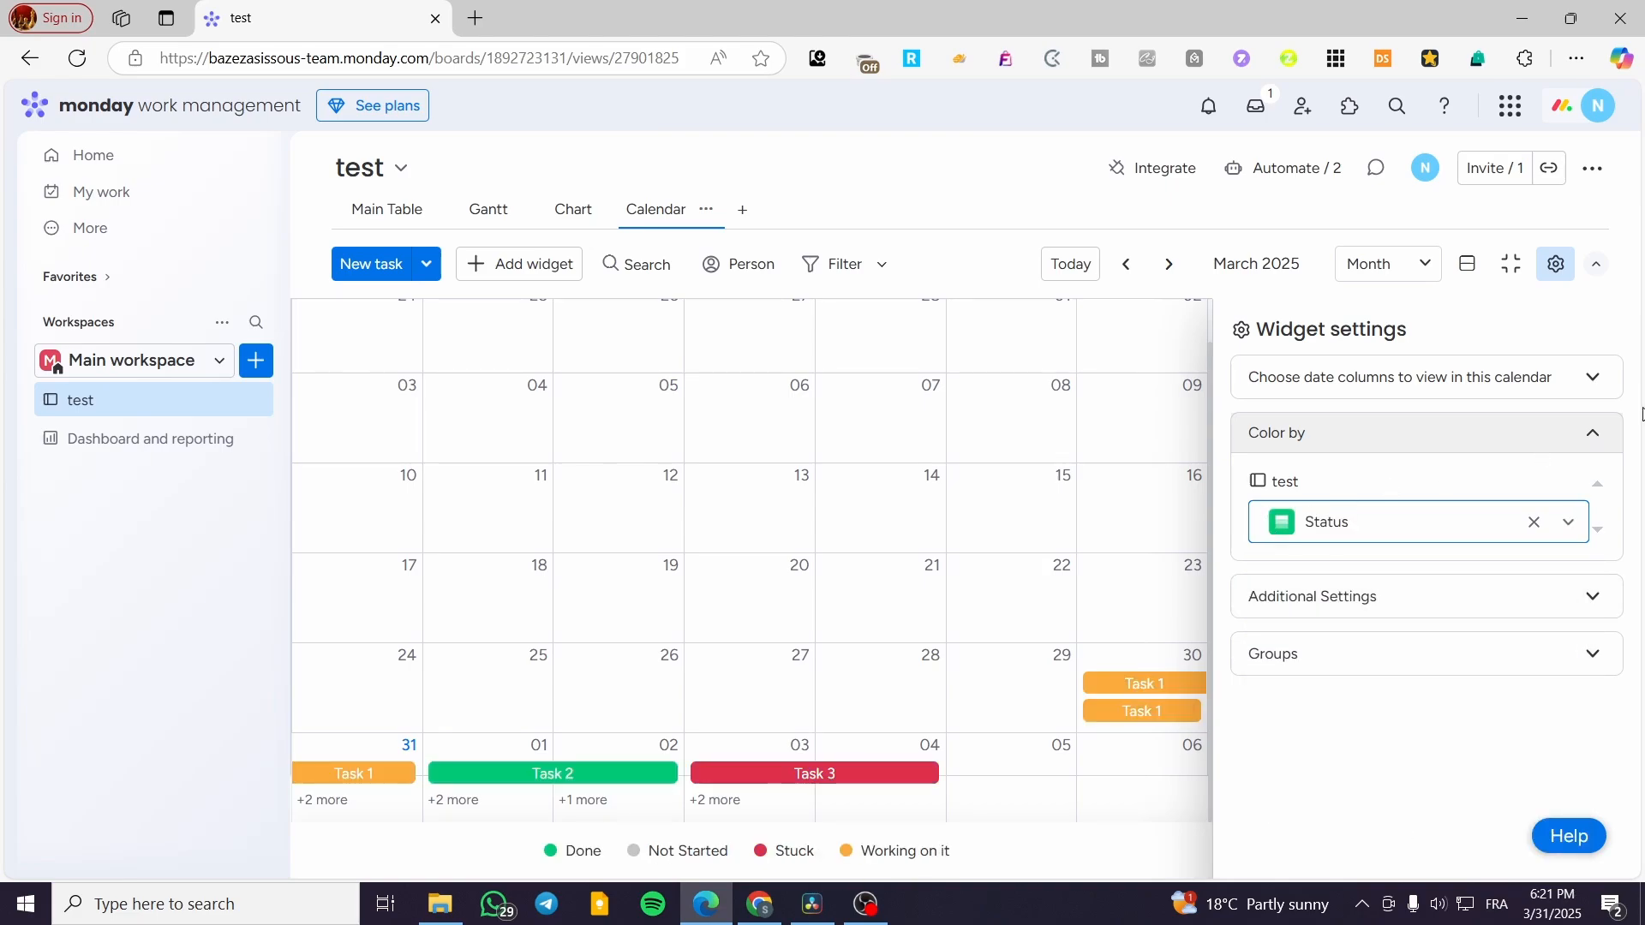
# - Close the calendar's widget settings and look through the widgets that can be added to the Calendar view
pyautogui.click(1590, 266)
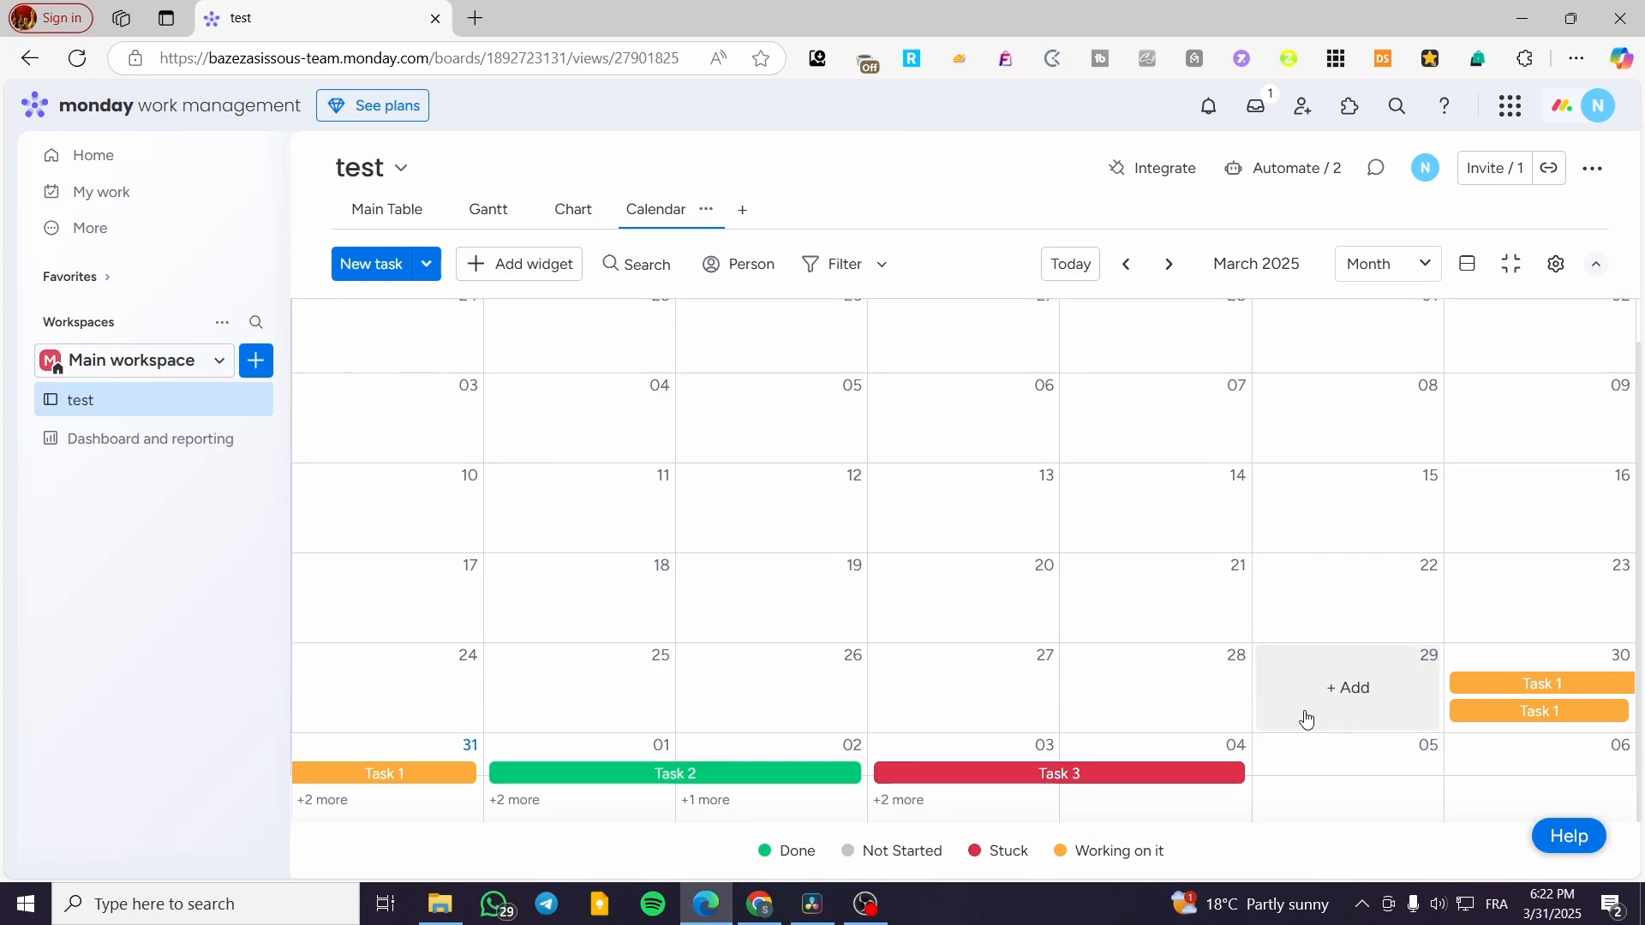
pyautogui.click(545, 273)
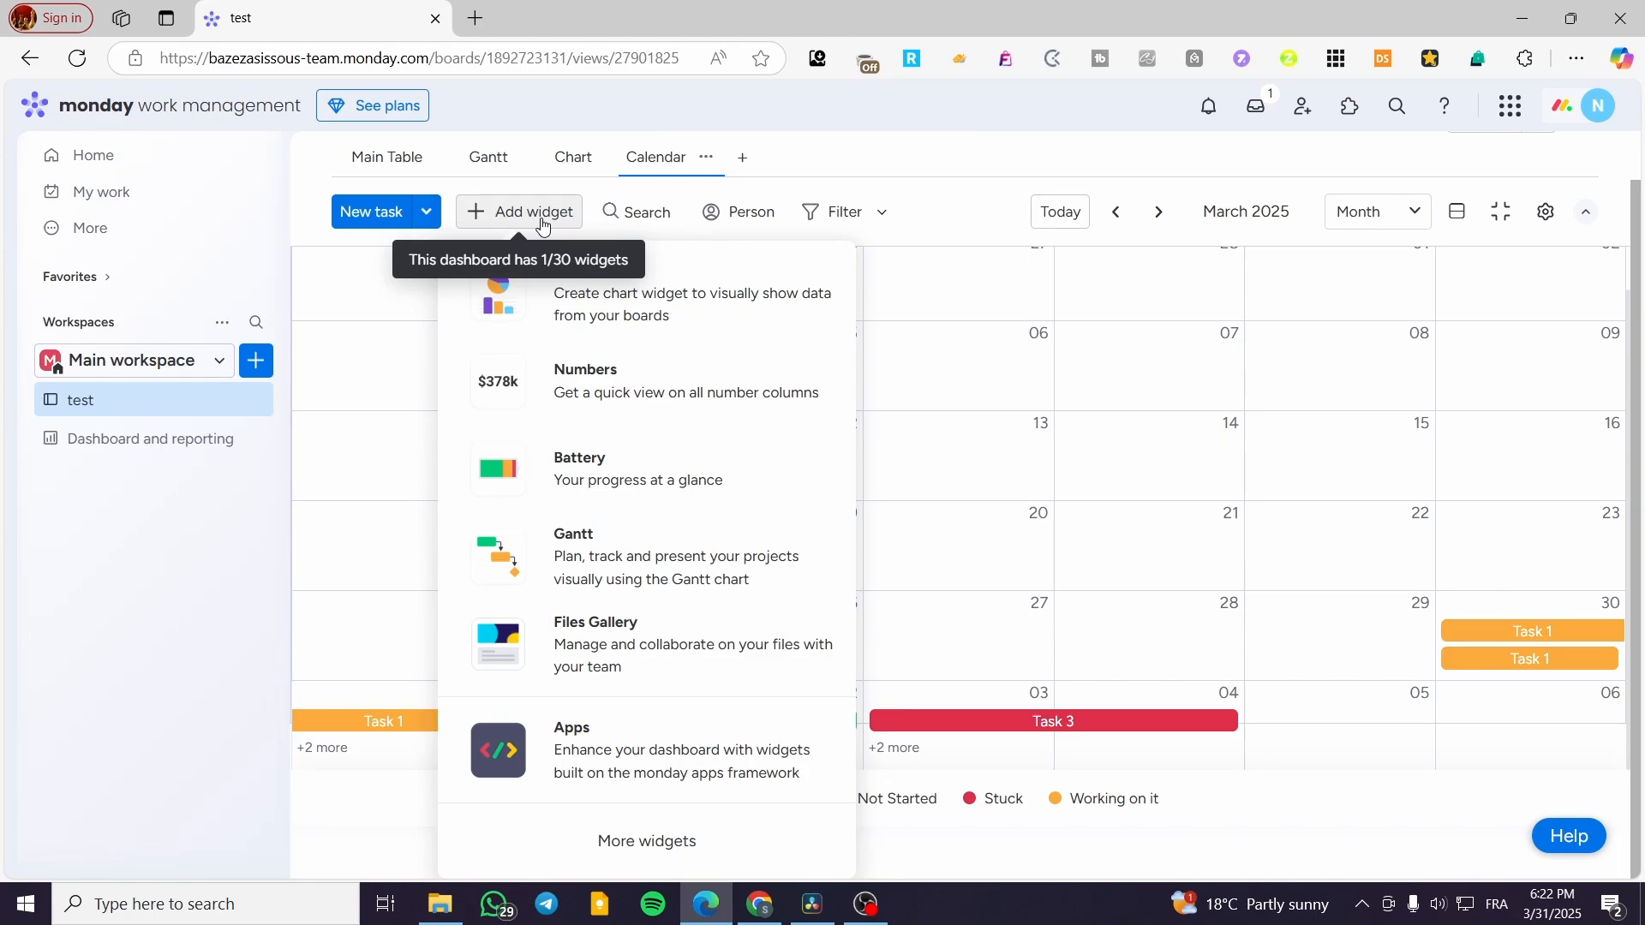
pyautogui.click(788, 180)
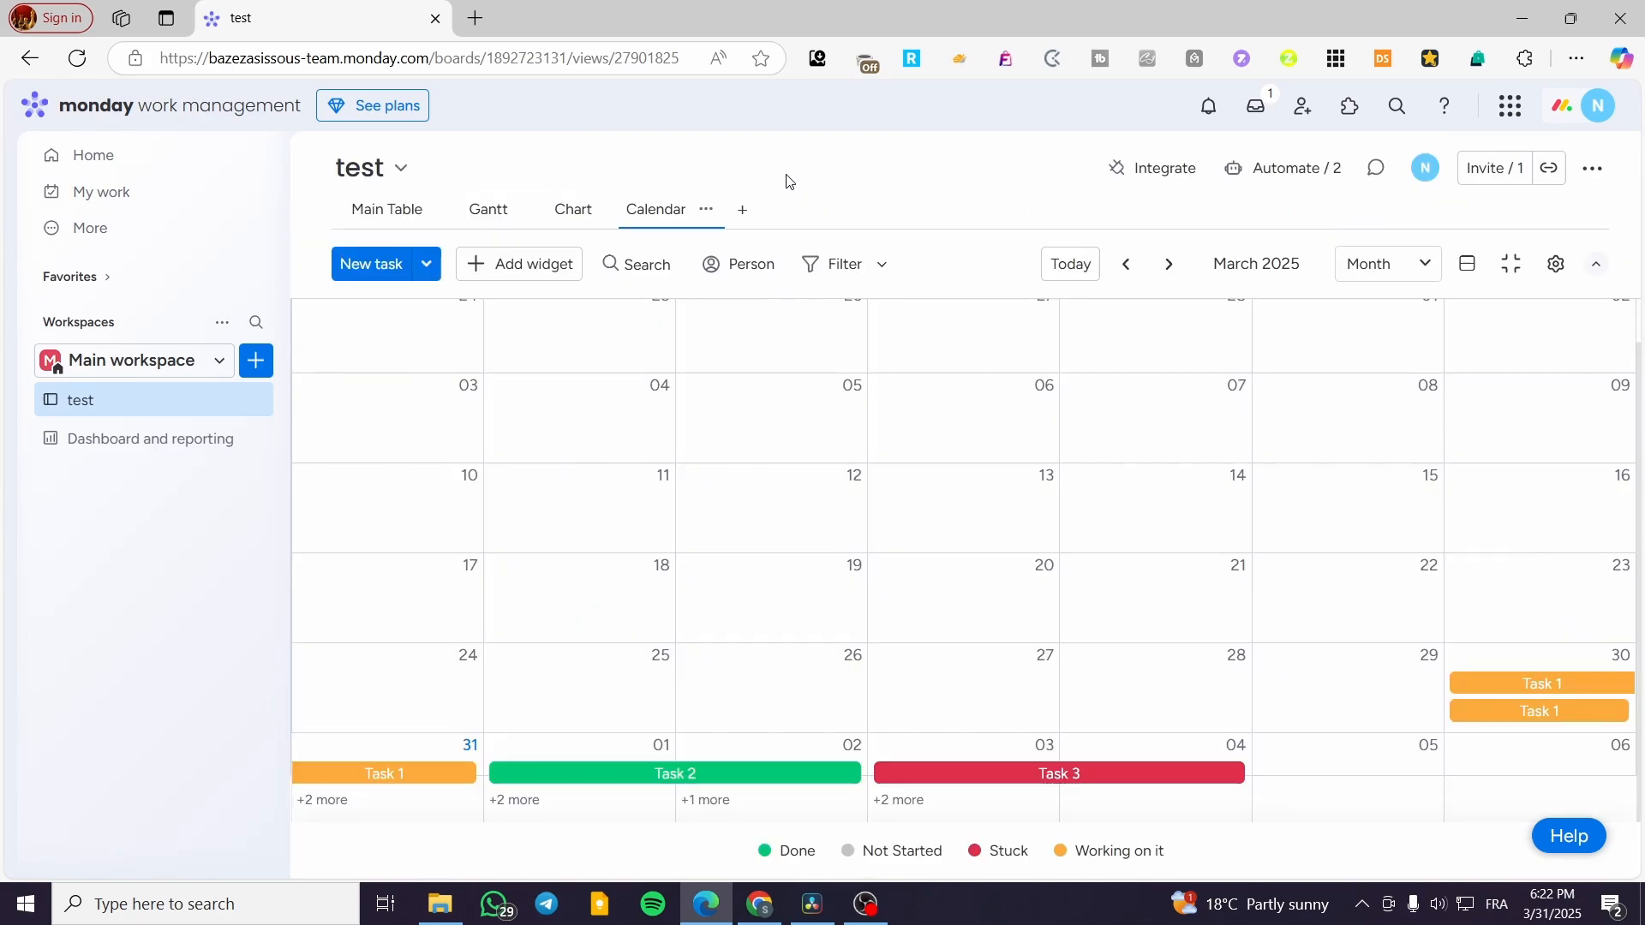
# - Add a Kanban view to the test board, dismissing its card customization tip and widget settings
pyautogui.click(734, 214)
pyautogui.click(896, 431)
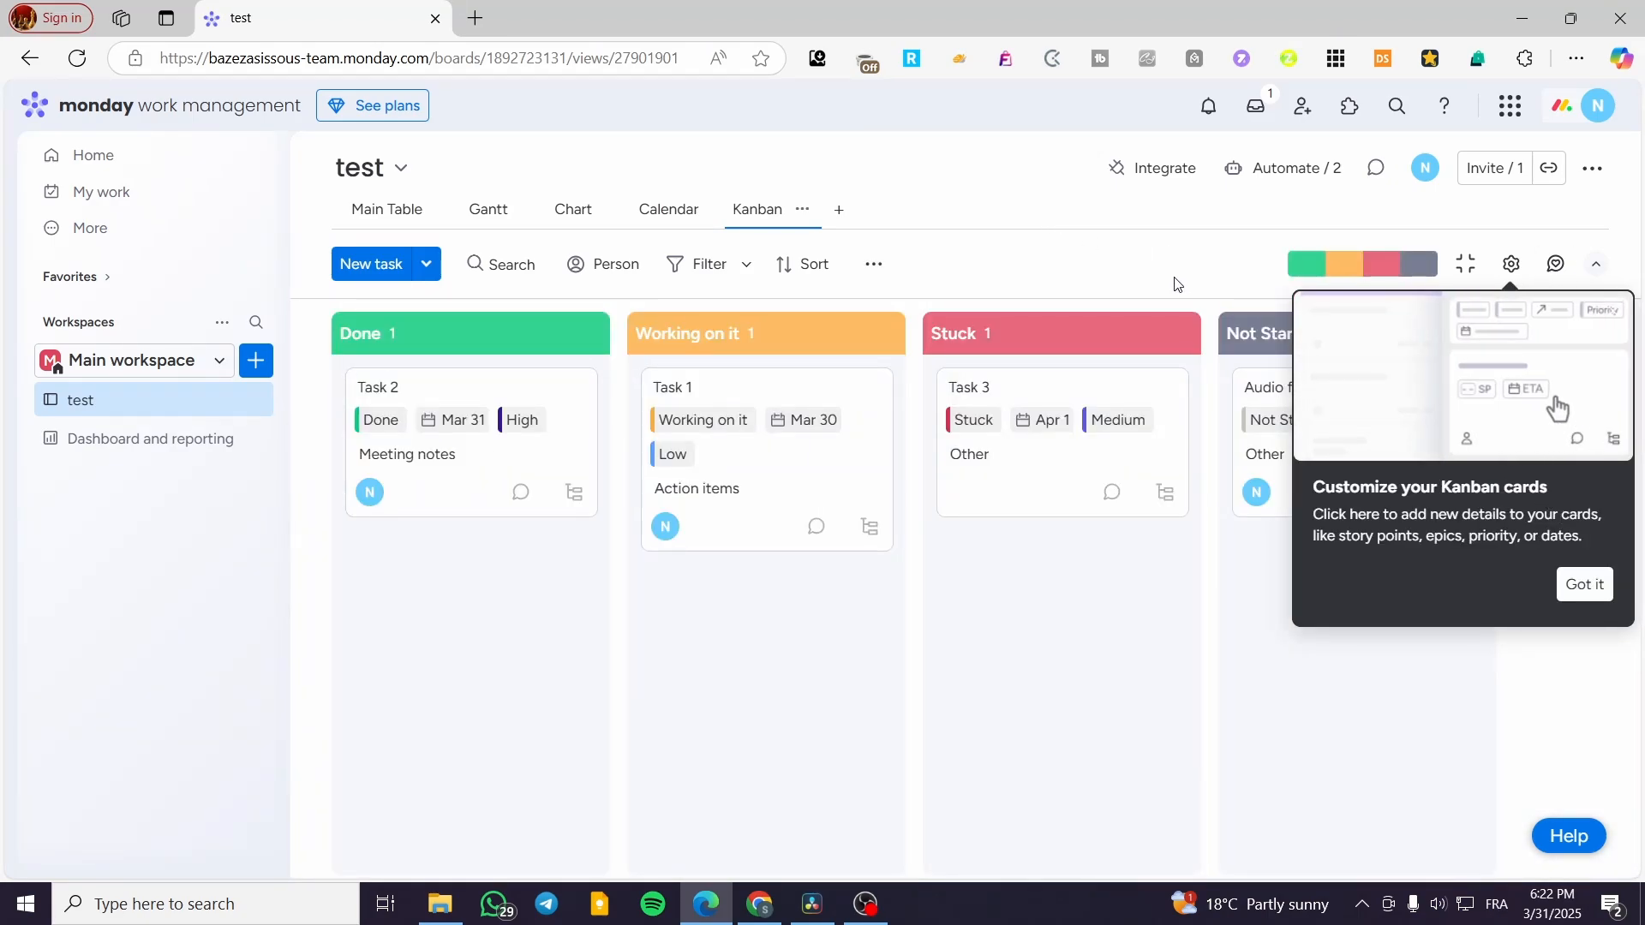
pyautogui.click(1585, 586)
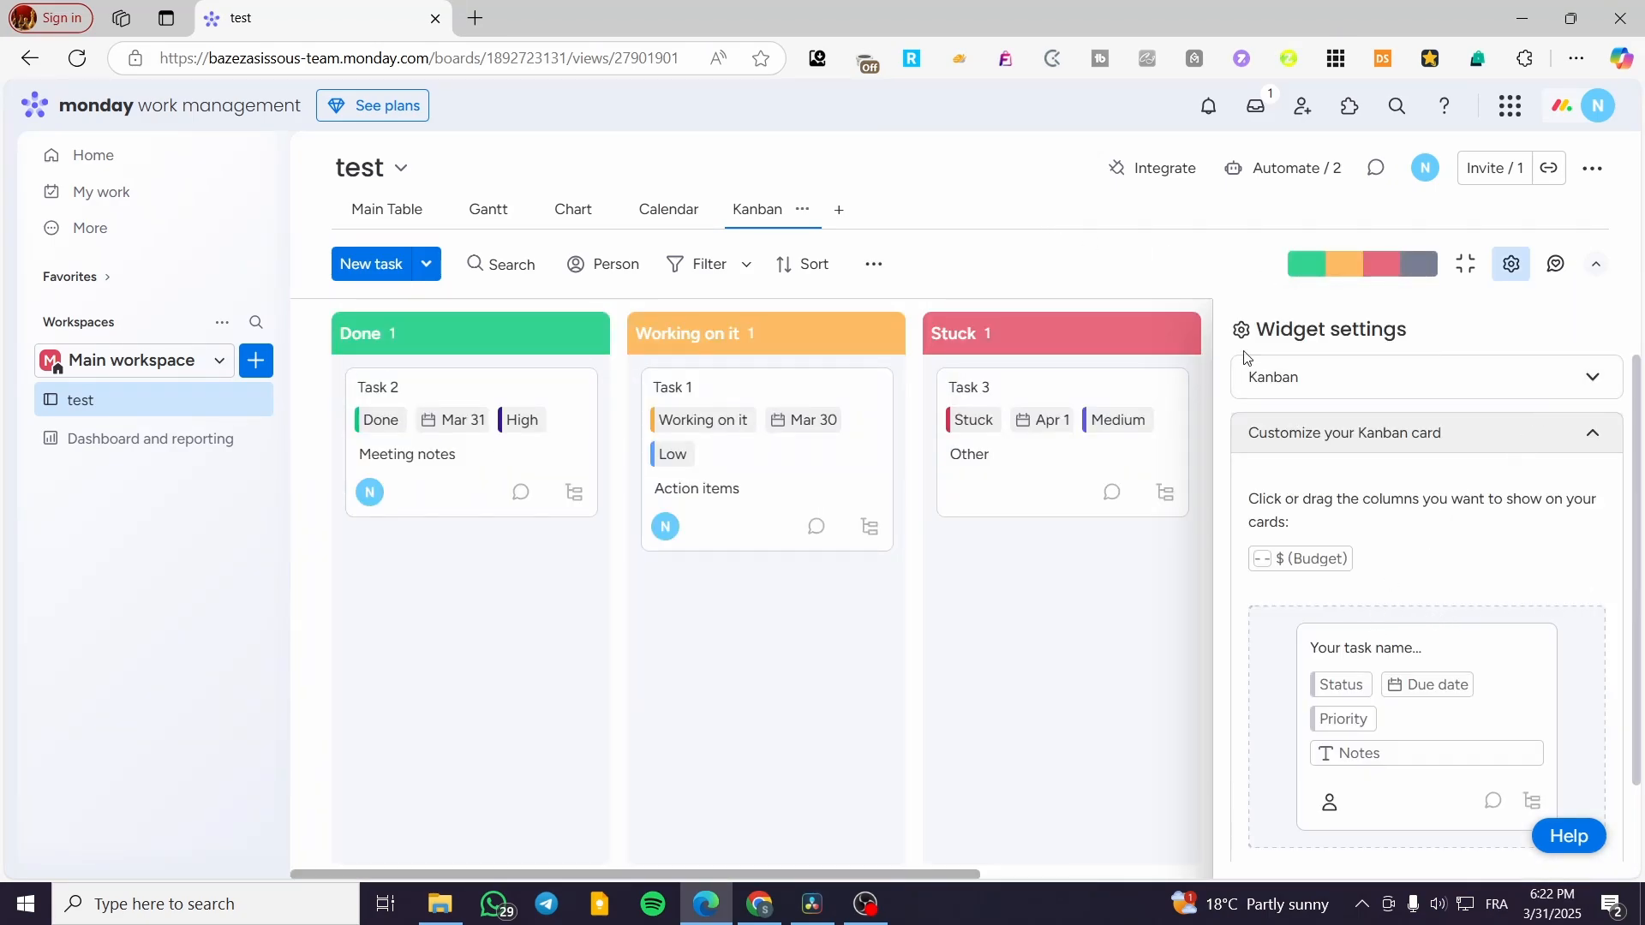
pyautogui.click(1510, 264)
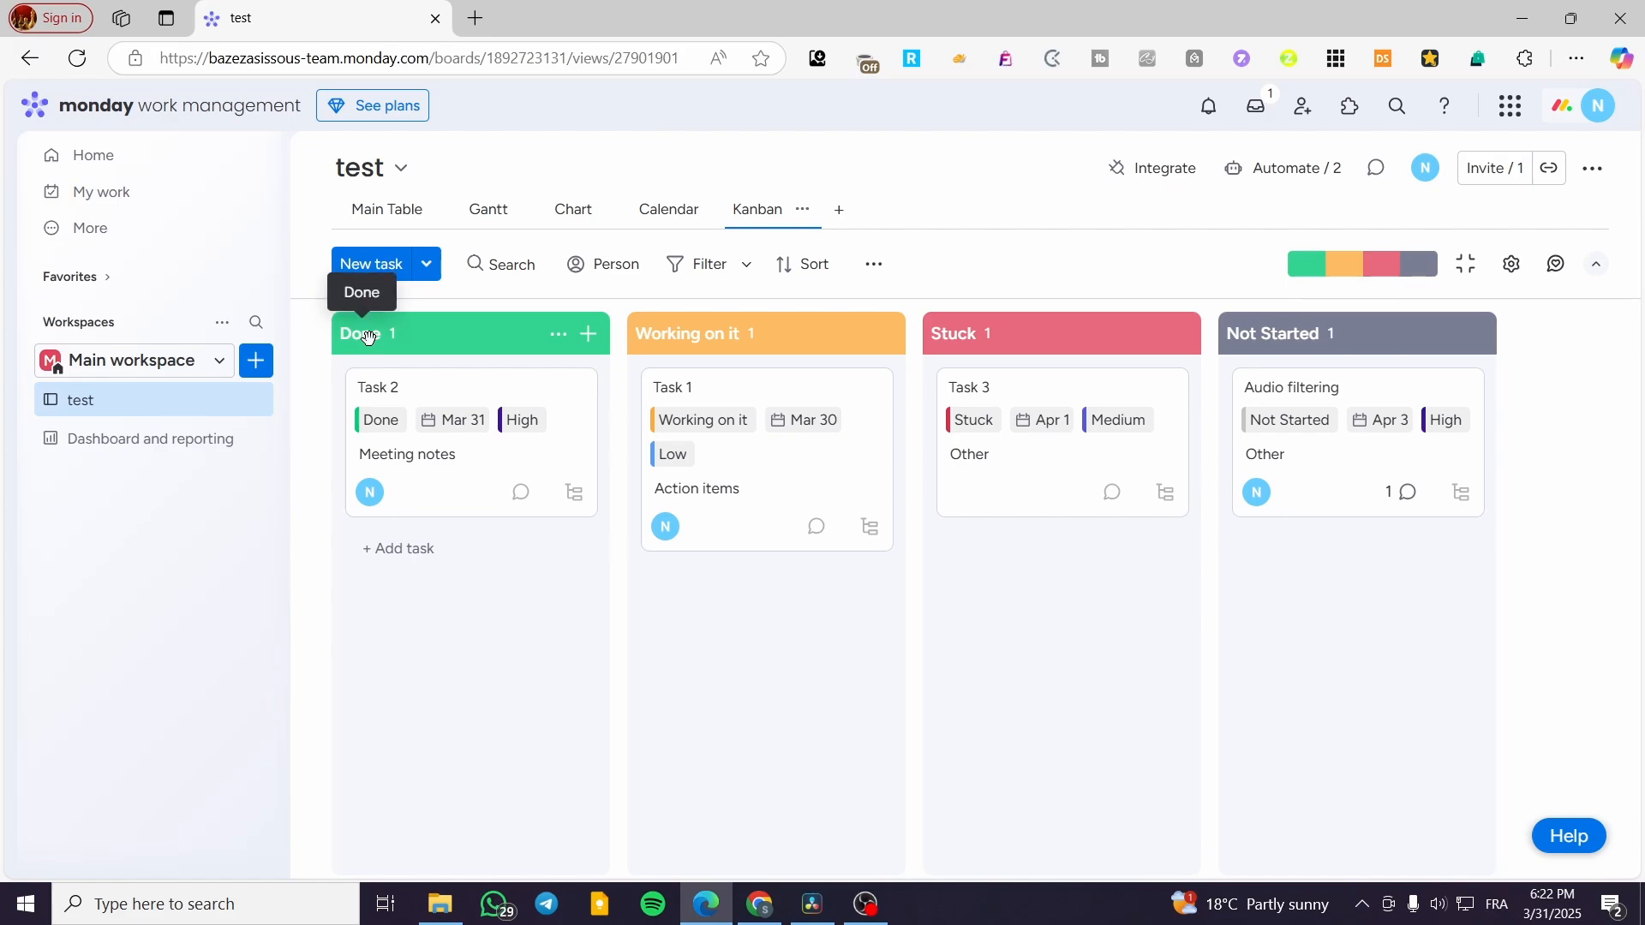
# - Try Priority as the Kanban column in the widget settings and switch it back to Status
pyautogui.click(1509, 266)
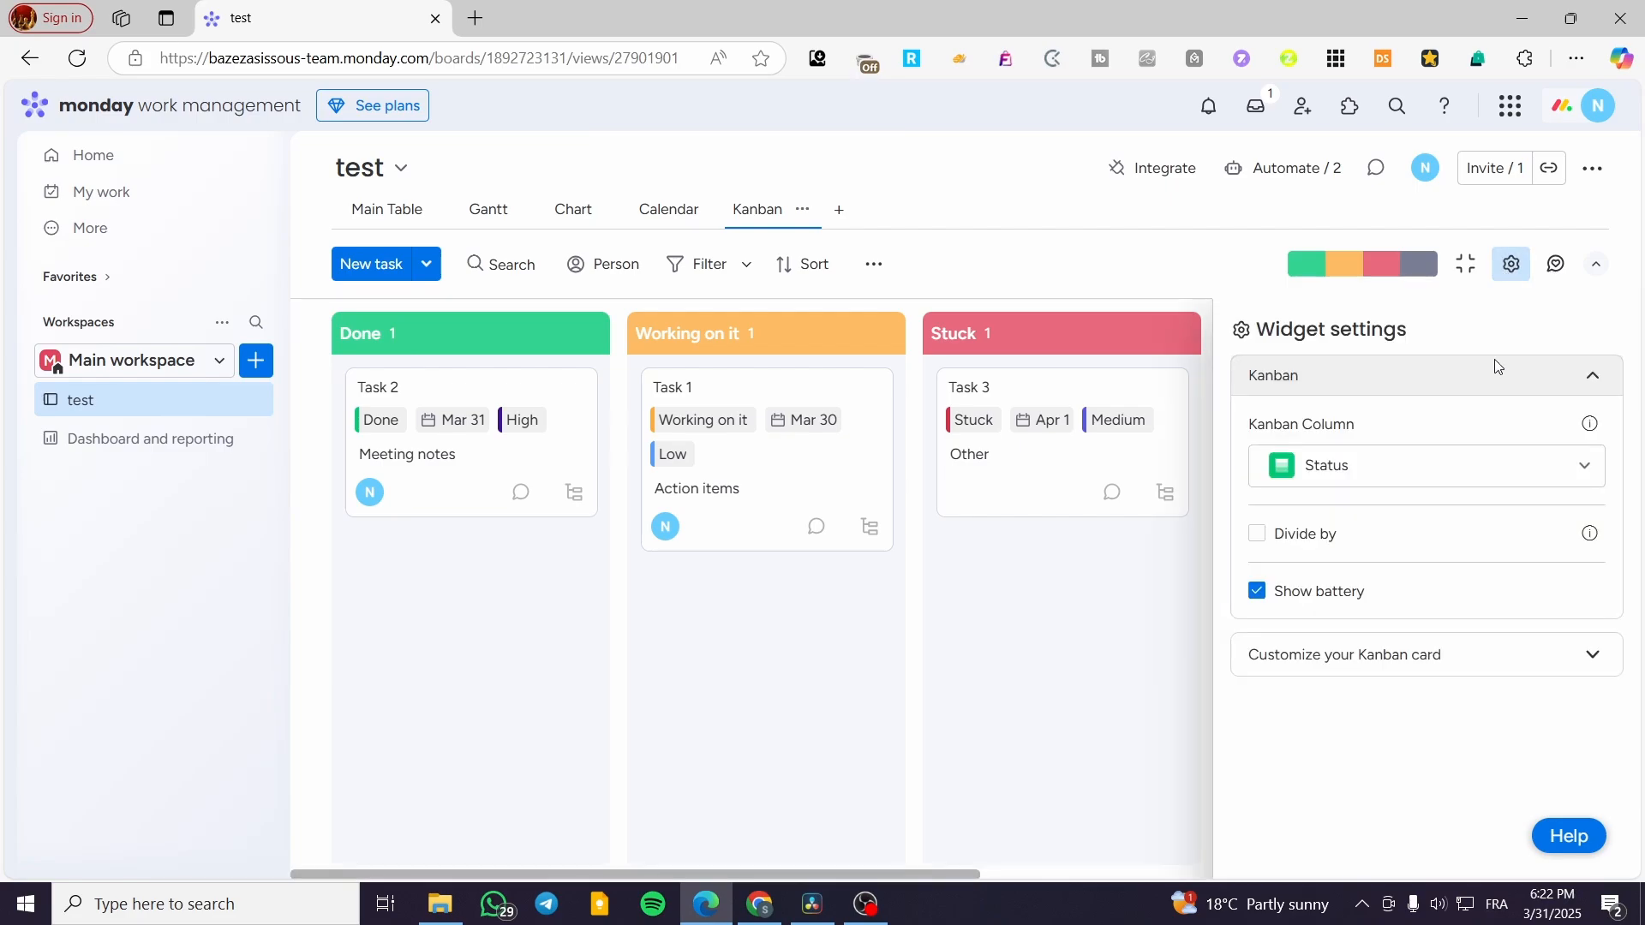
pyautogui.click(1436, 467)
pyautogui.click(1424, 569)
pyautogui.click(1436, 471)
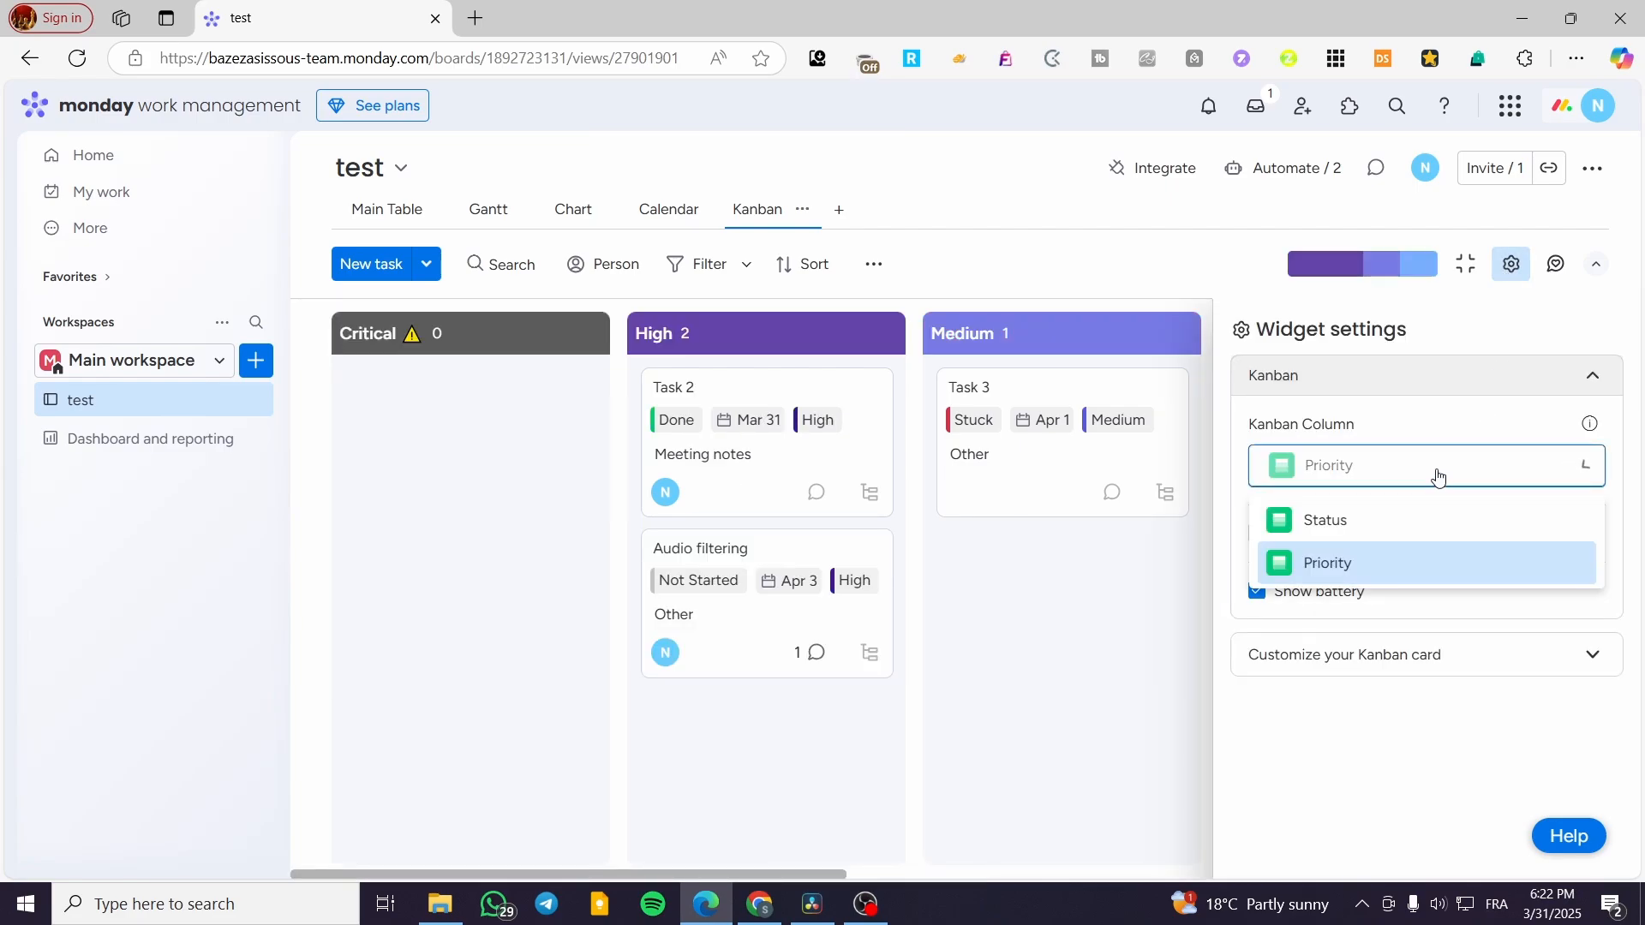
pyautogui.click(1423, 530)
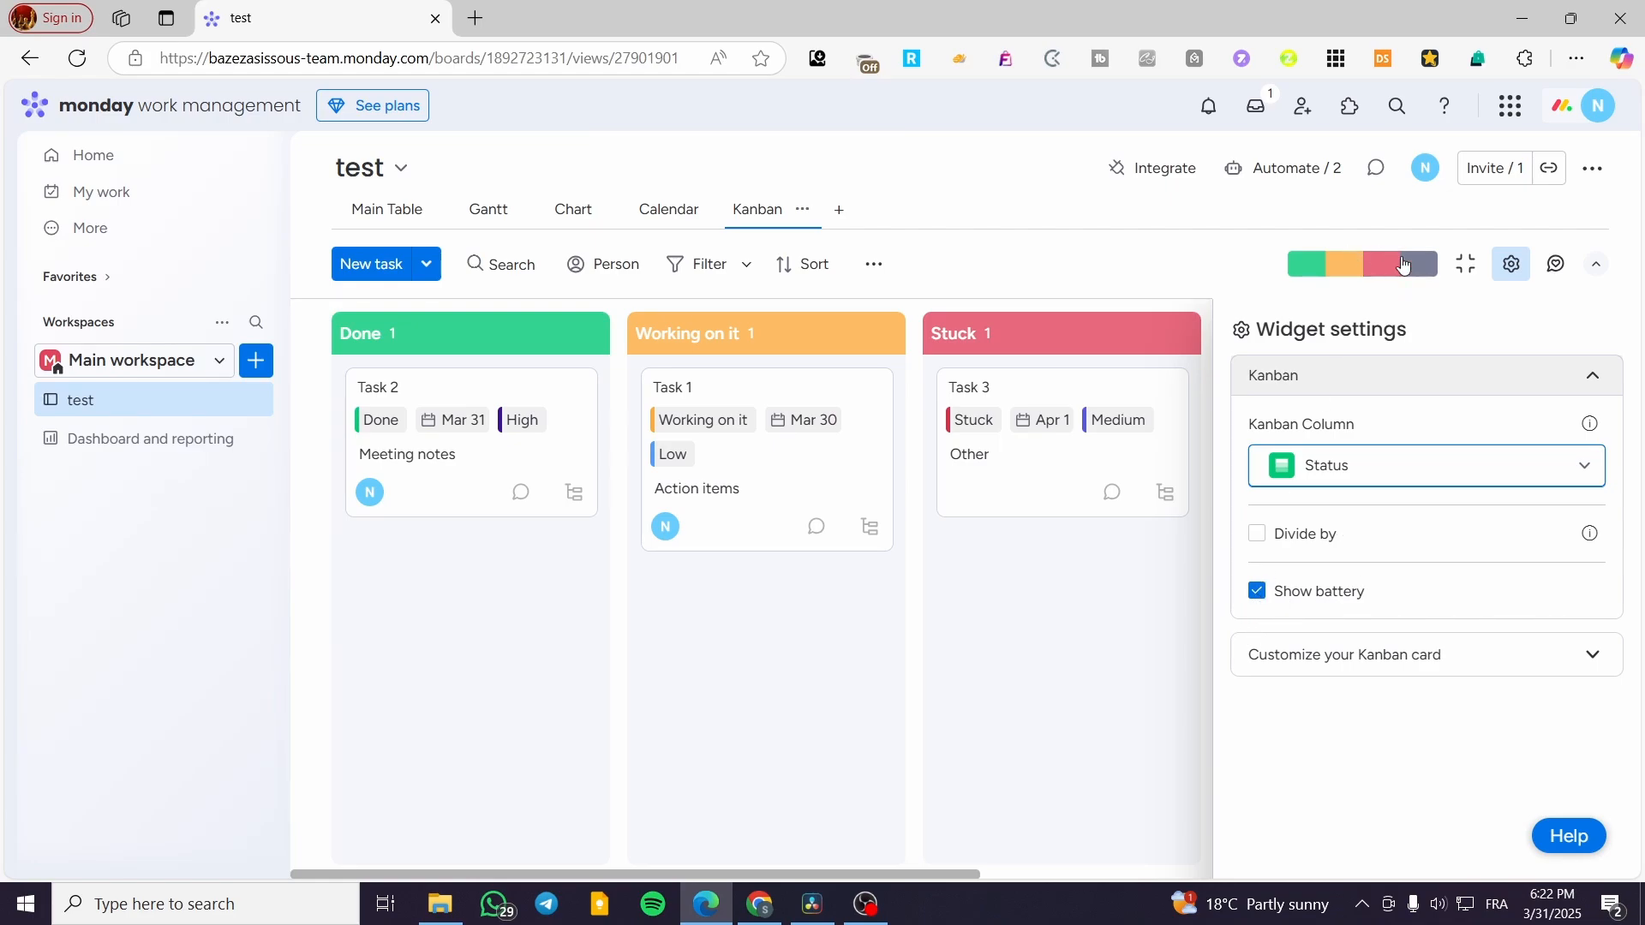
# - Toggle the Kanban's Show battery option off and on again, and close the widget settings
pyautogui.click(1257, 593)
pyautogui.click(1260, 593)
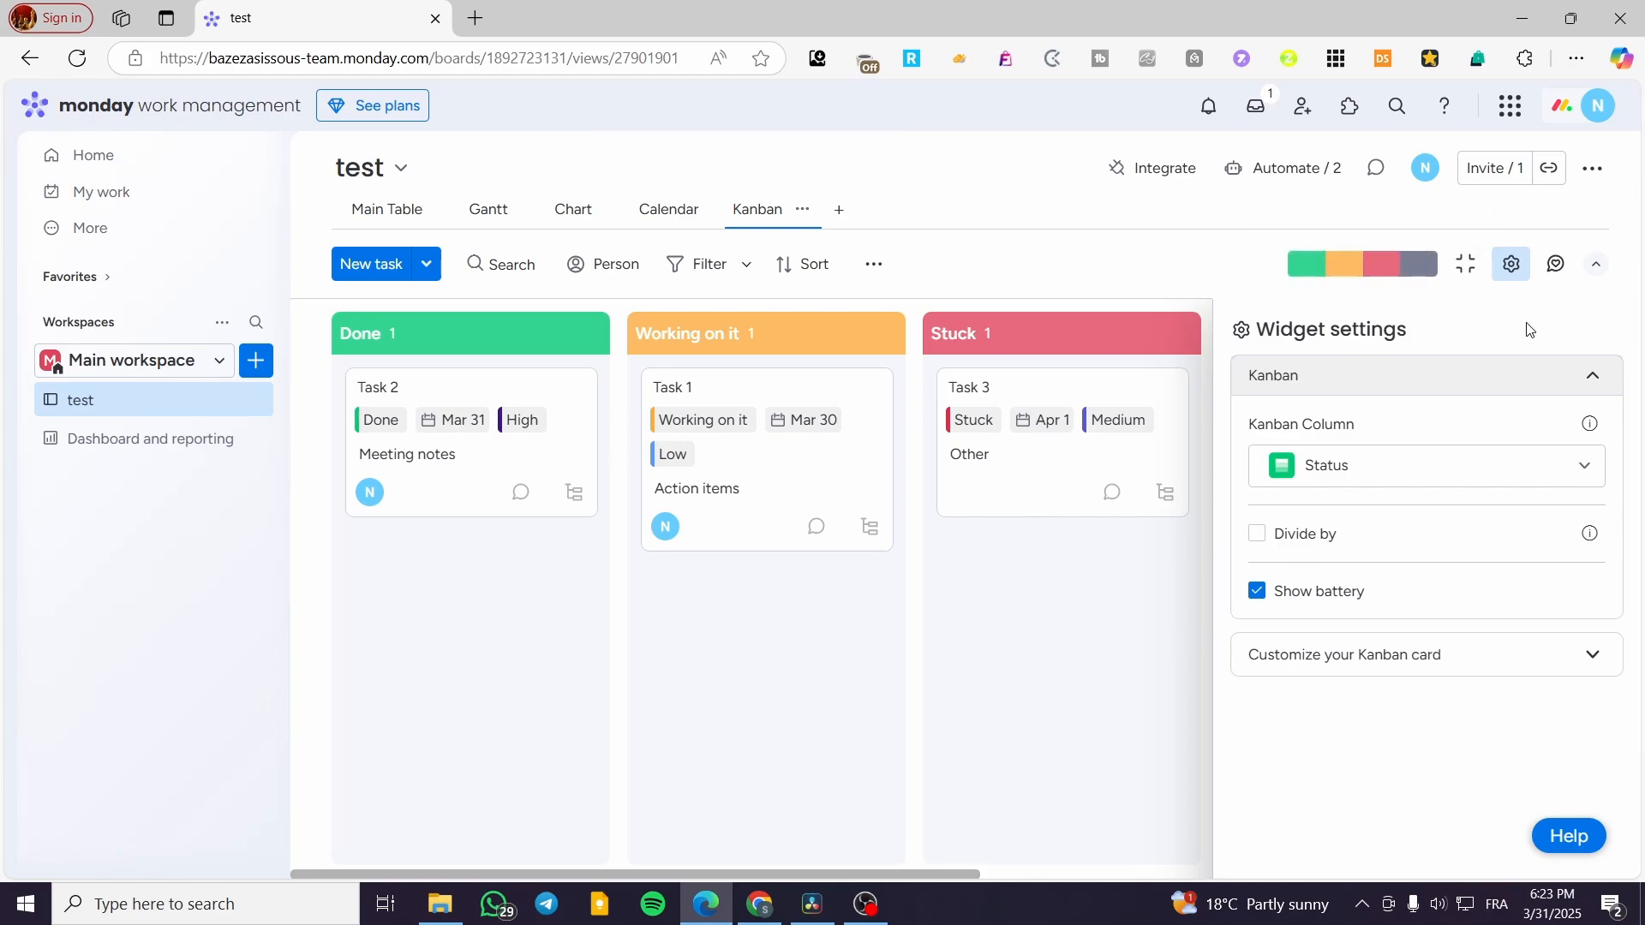
pyautogui.click(1512, 264)
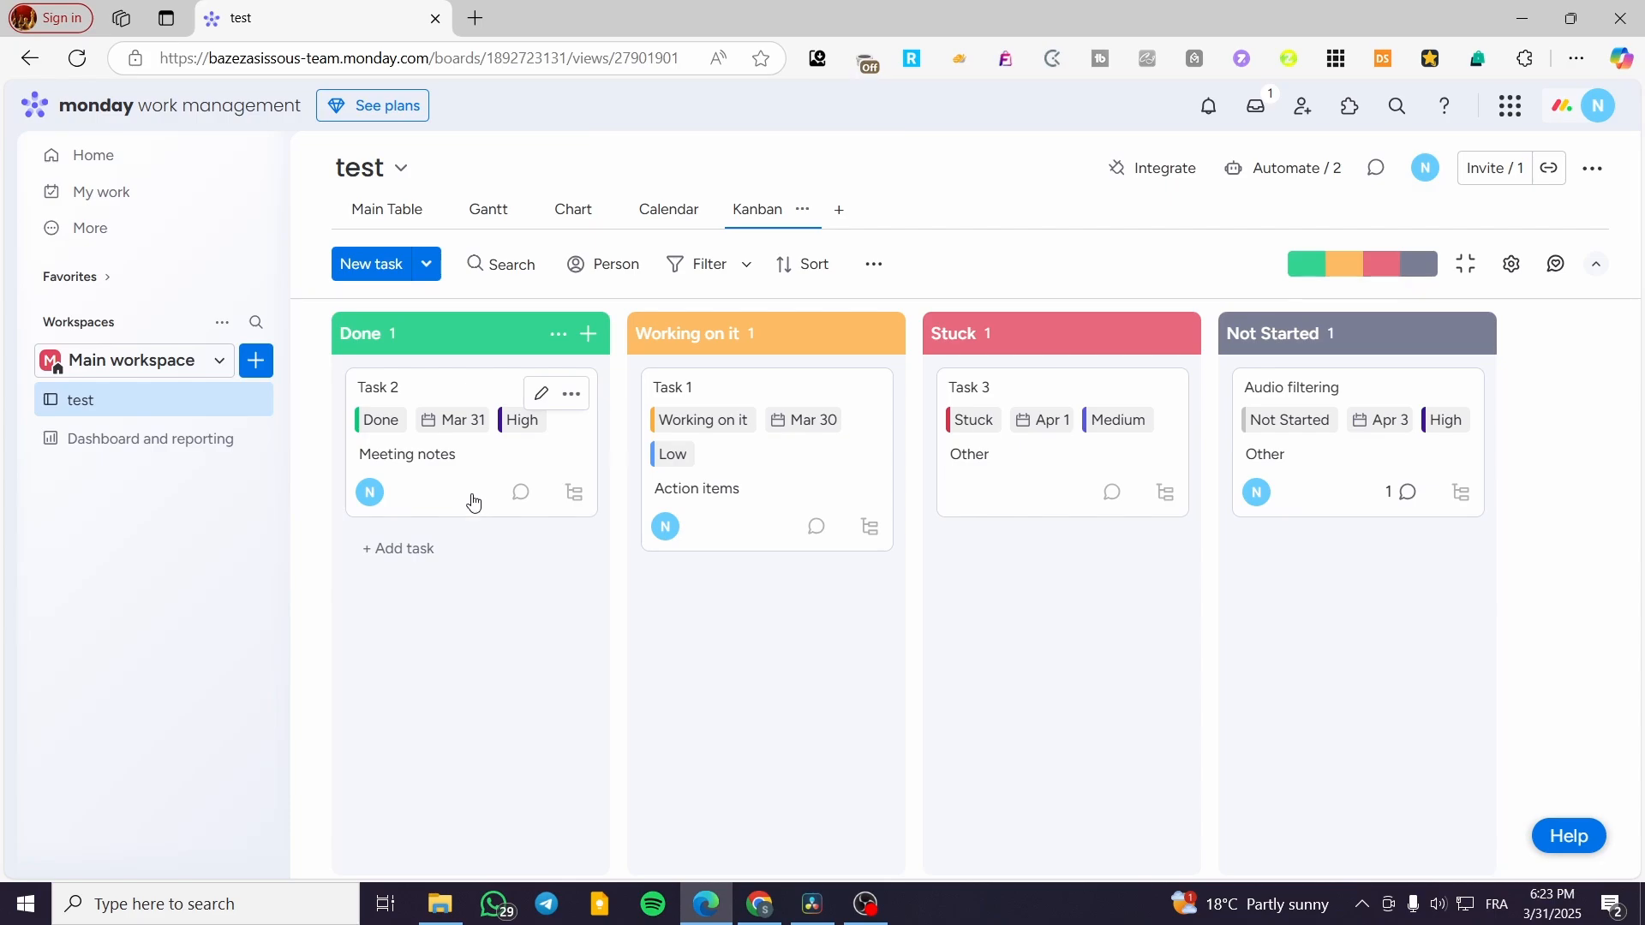
# - Add a File gallery view to the test board and look over its Files Gallery widget
pyautogui.moveTo(474, 501)
pyautogui.mouseDown()
pyautogui.moveTo(746, 525)
pyautogui.moveTo(481, 525)
pyautogui.mouseUp()
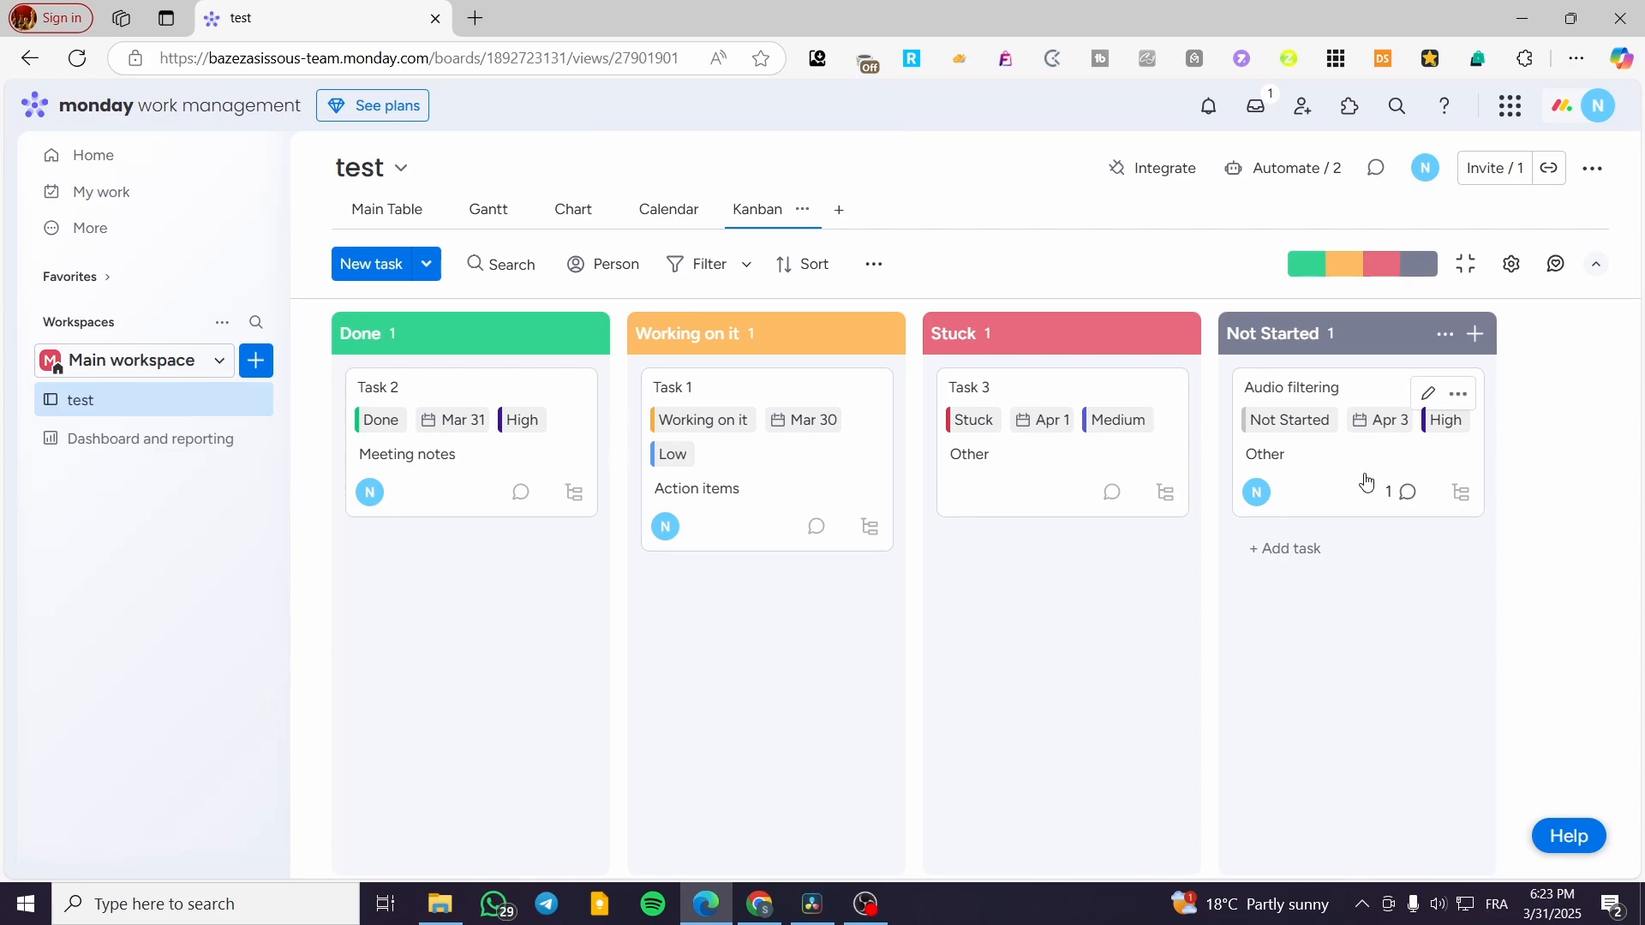
pyautogui.moveTo(1365, 477); pyautogui.dragTo(1376, 540)
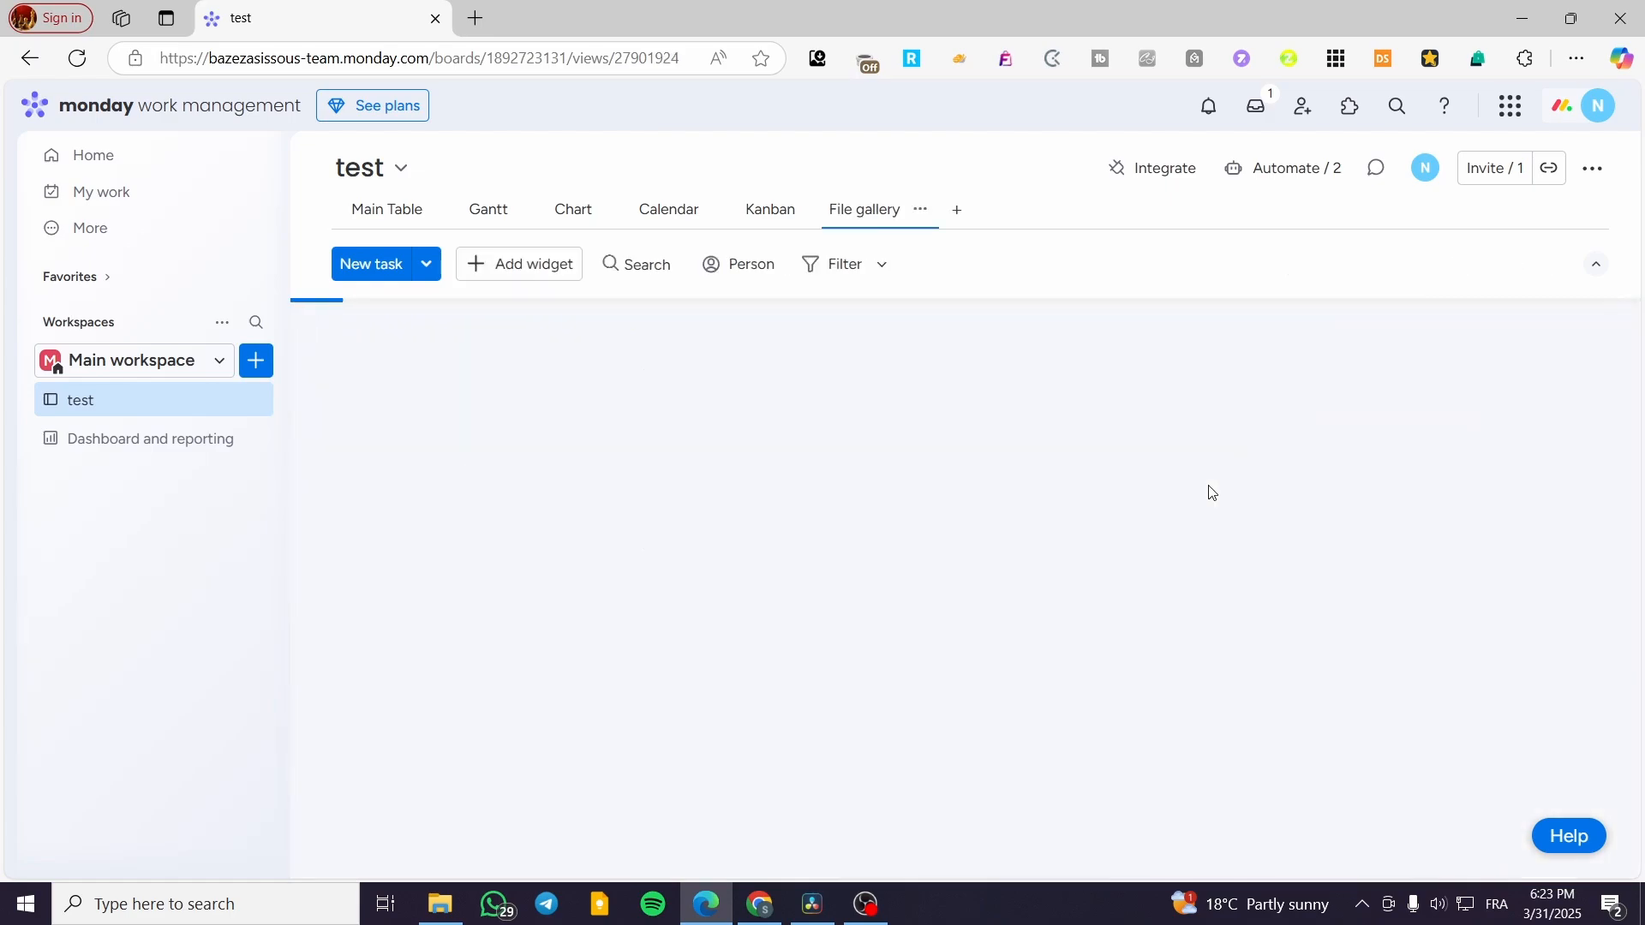
pyautogui.scroll(-2, 1156, 436)
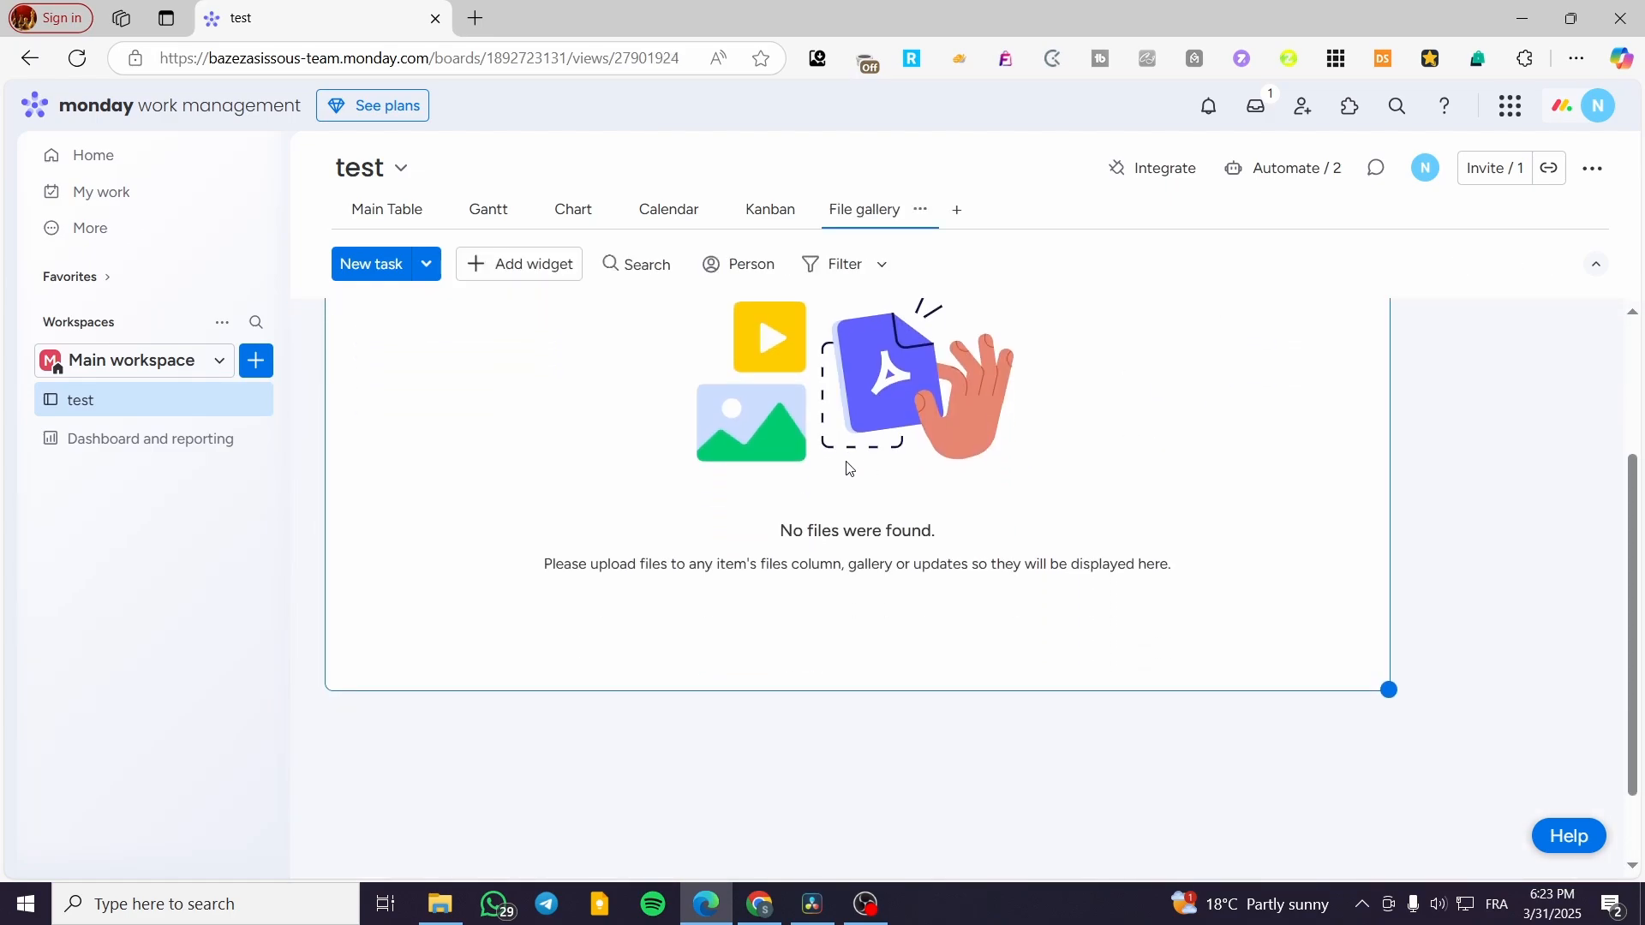
pyautogui.scroll(3, 849, 471)
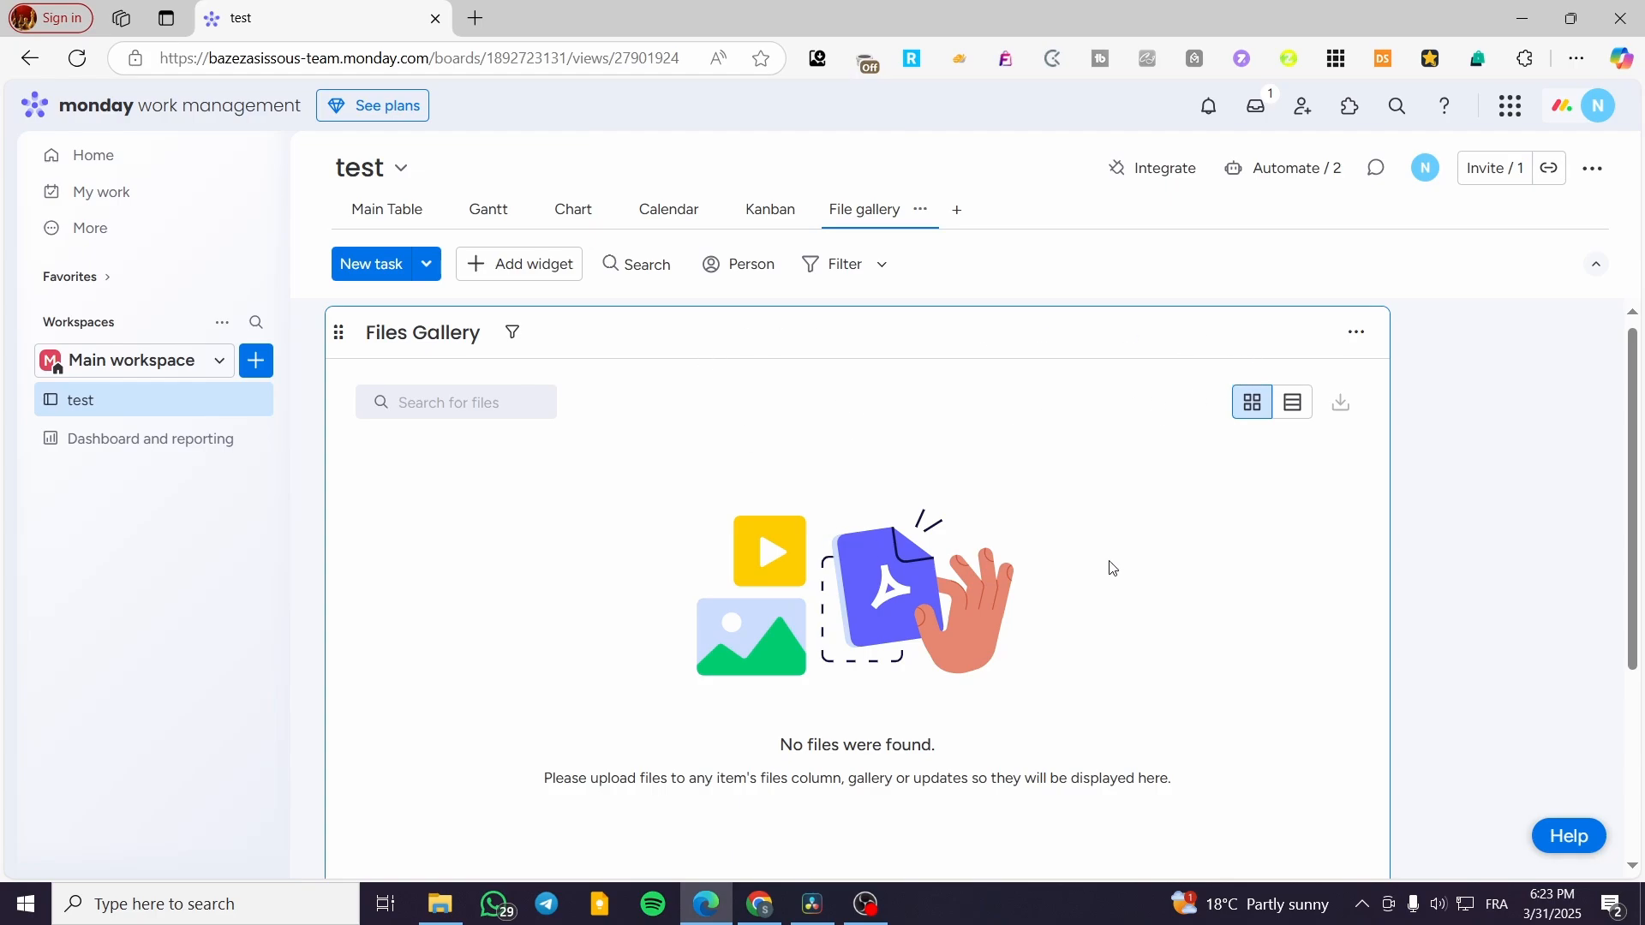
# - Add a Files column after the Timeline column in the board's Main Table
pyautogui.click(375, 212)
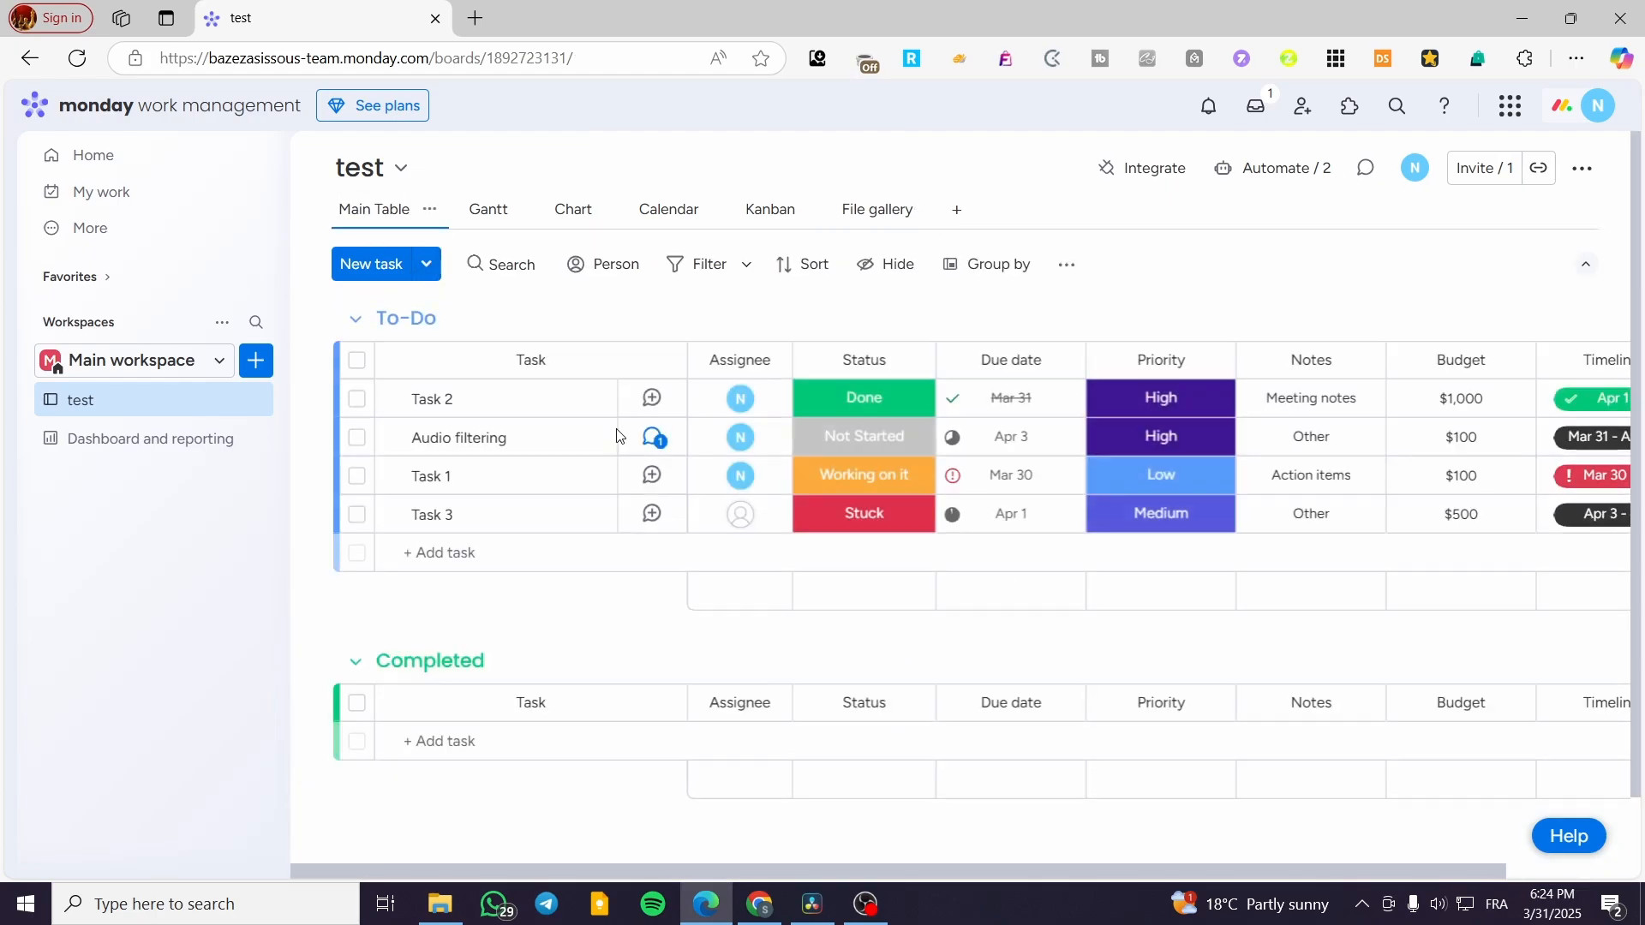
pyautogui.moveTo(999, 872); pyautogui.dragTo(1124, 872)
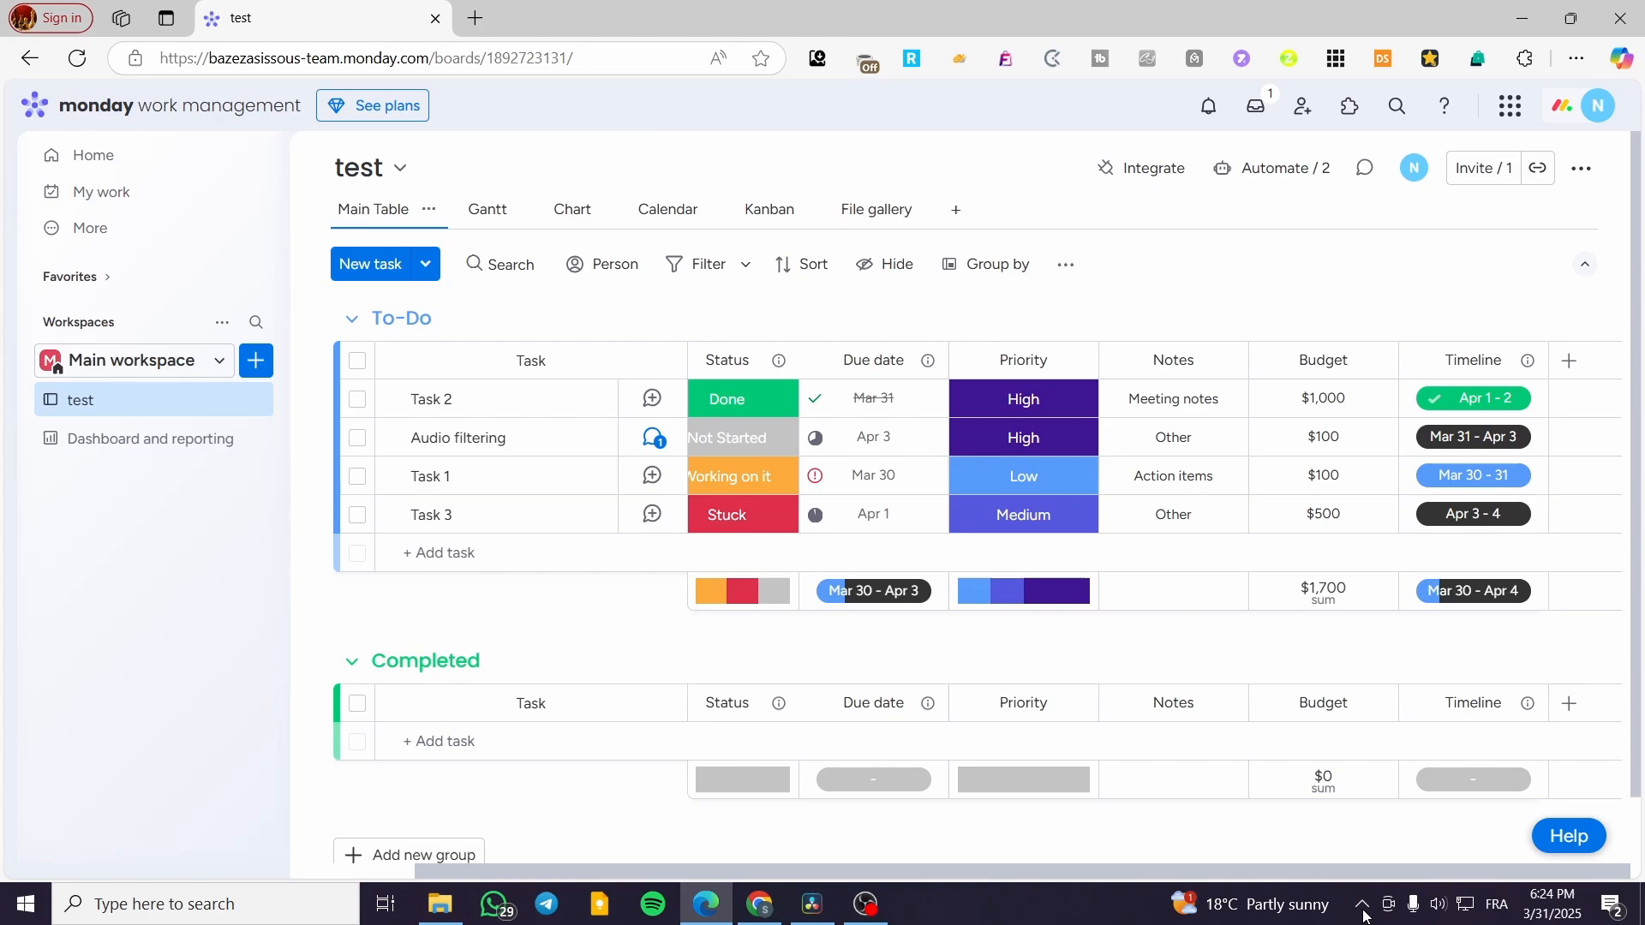
pyautogui.click(1573, 363)
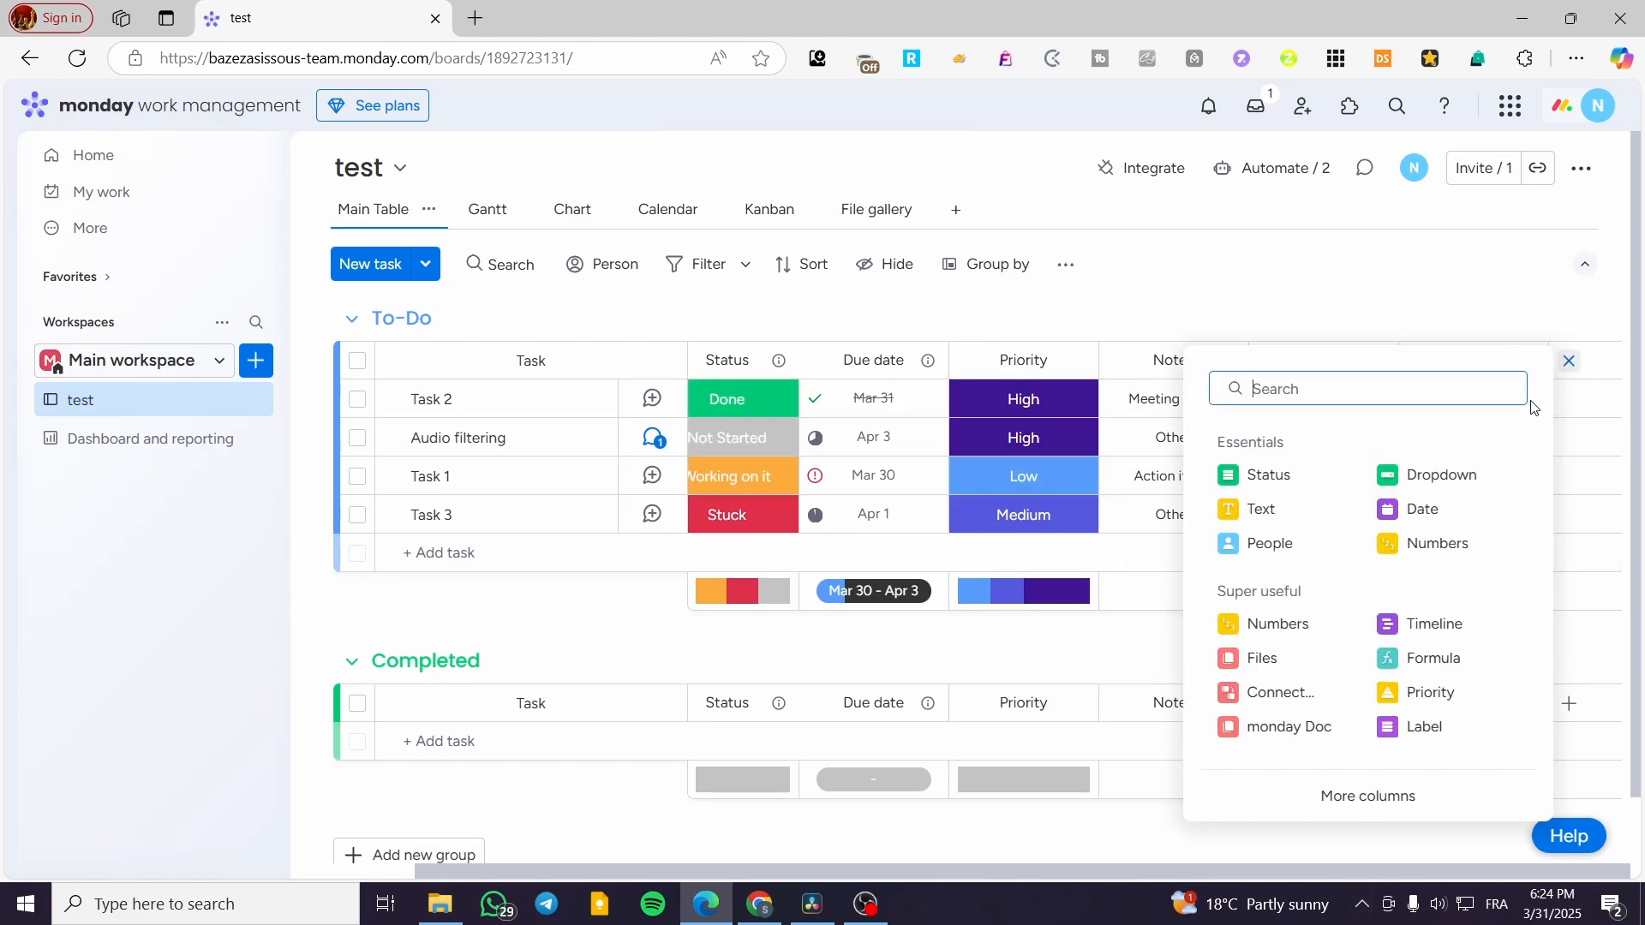
pyautogui.click(1287, 672)
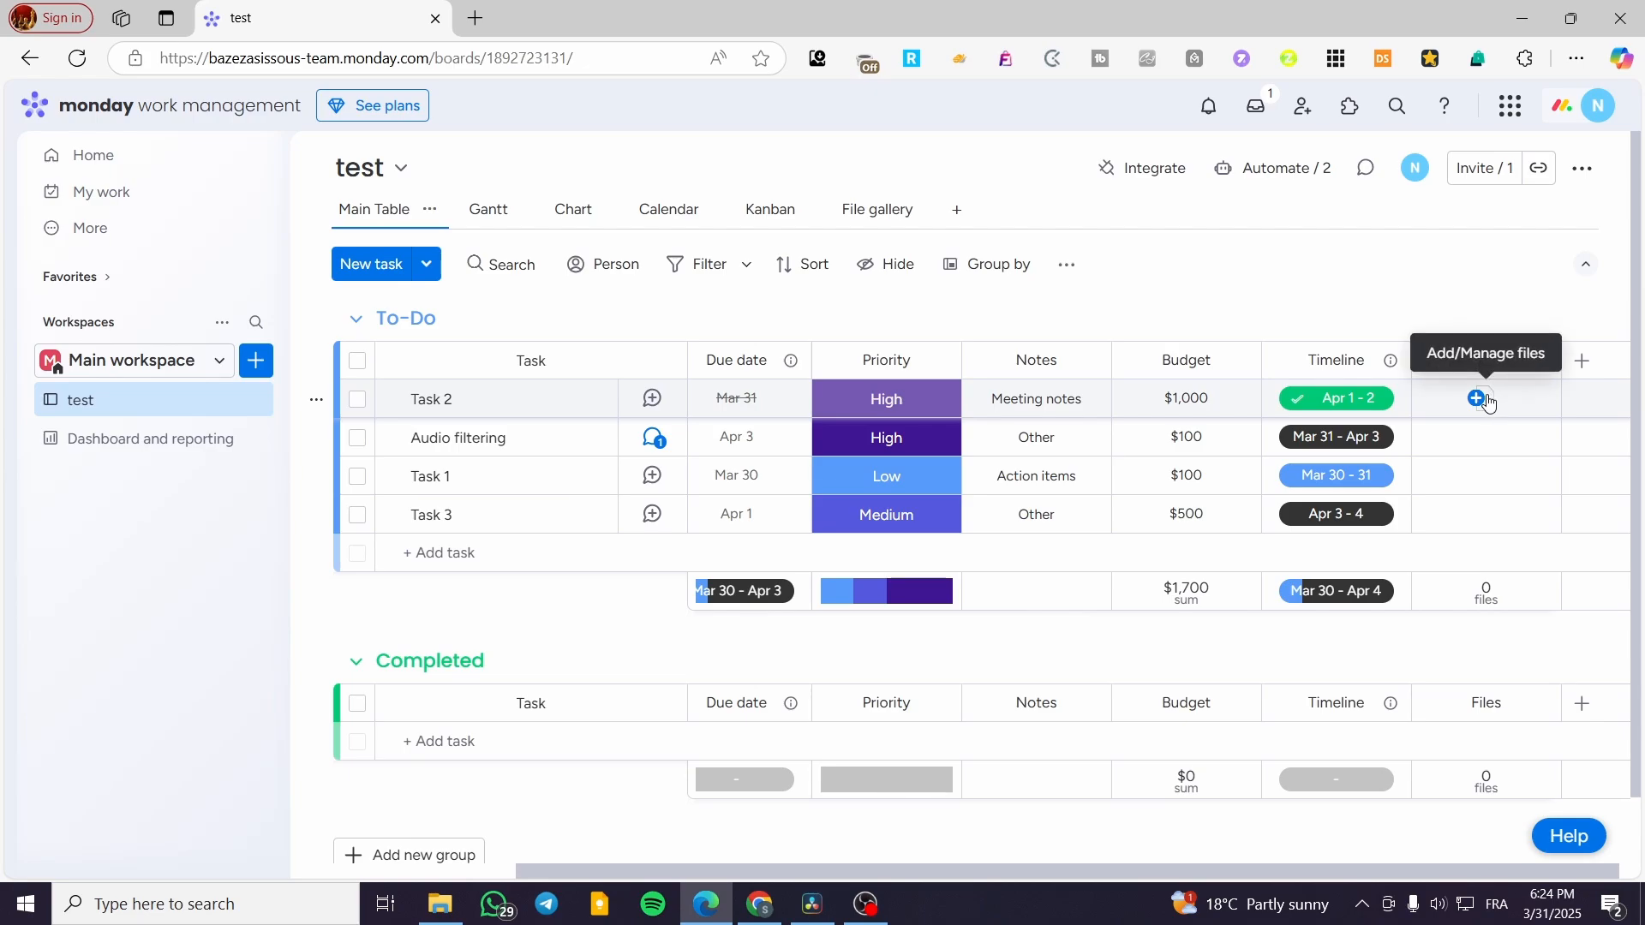
# - Check the file sources offered for Task 2's Files cell, including Doc, and return to the File gallery view
pyautogui.click(1478, 399)
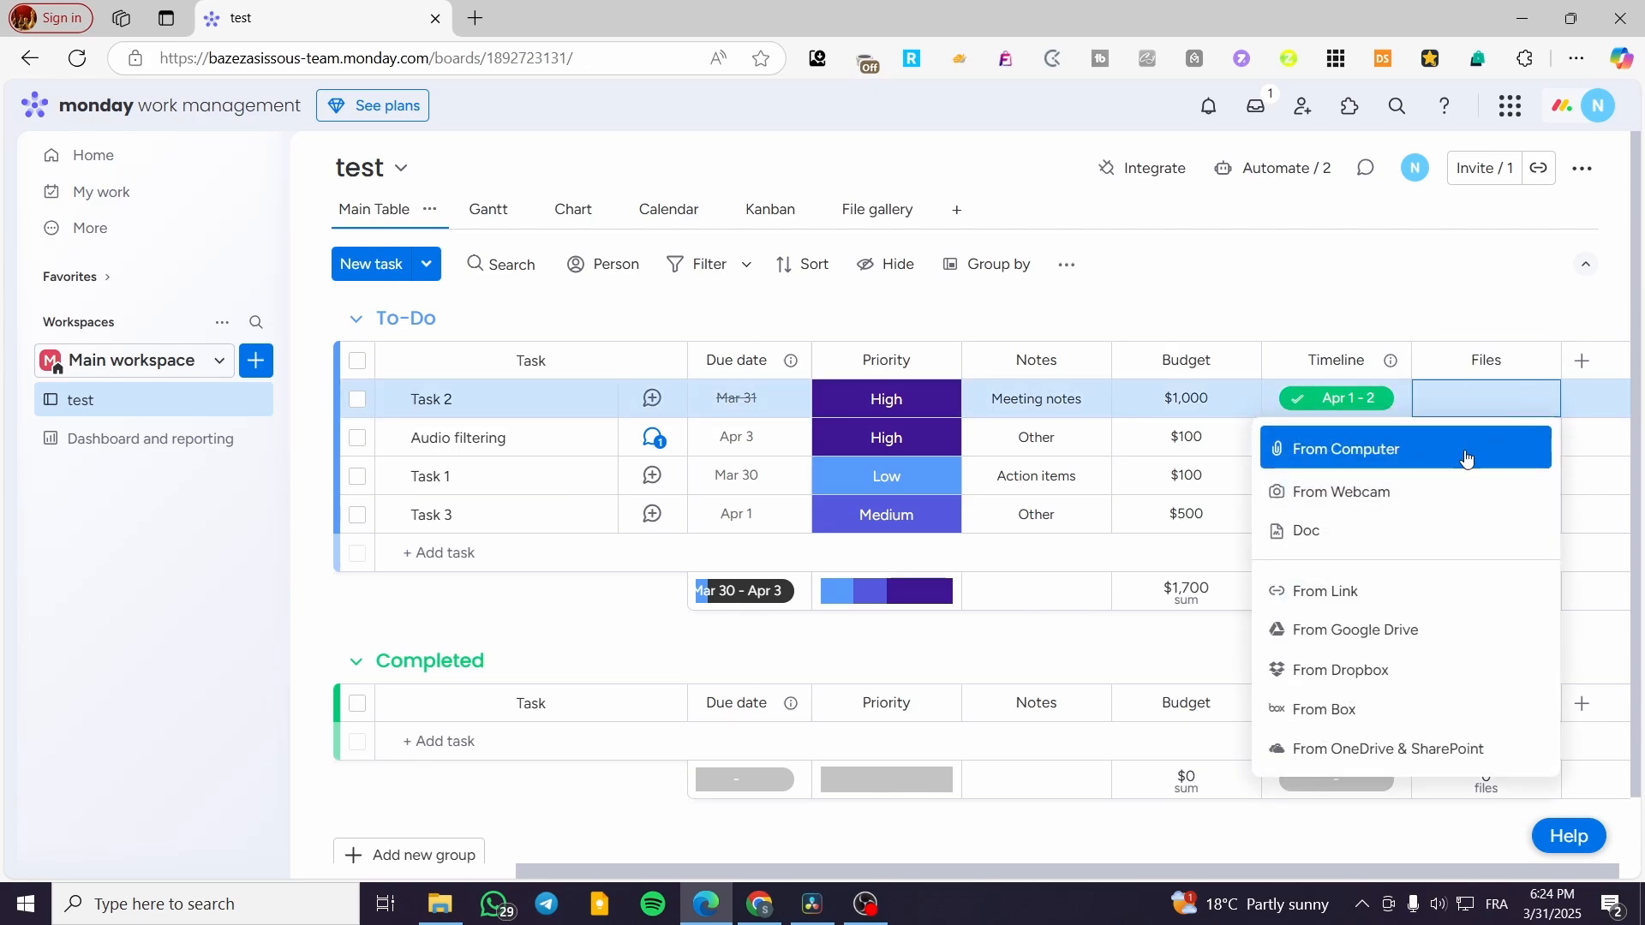
pyautogui.click(1400, 530)
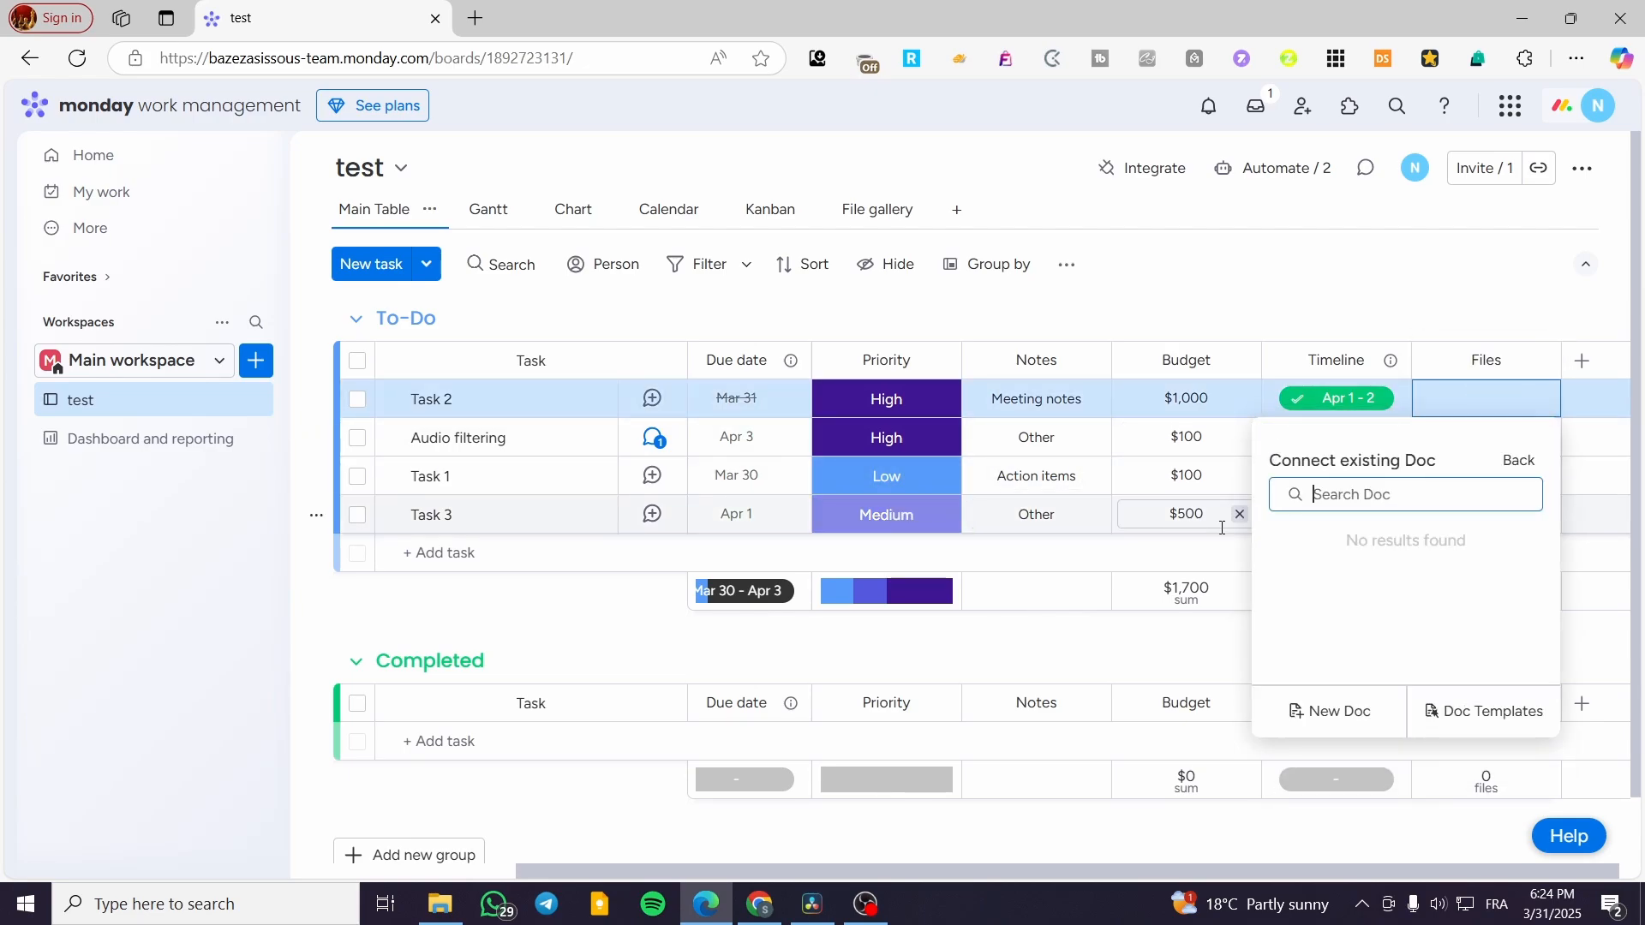
pyautogui.click(1515, 459)
pyautogui.click(885, 209)
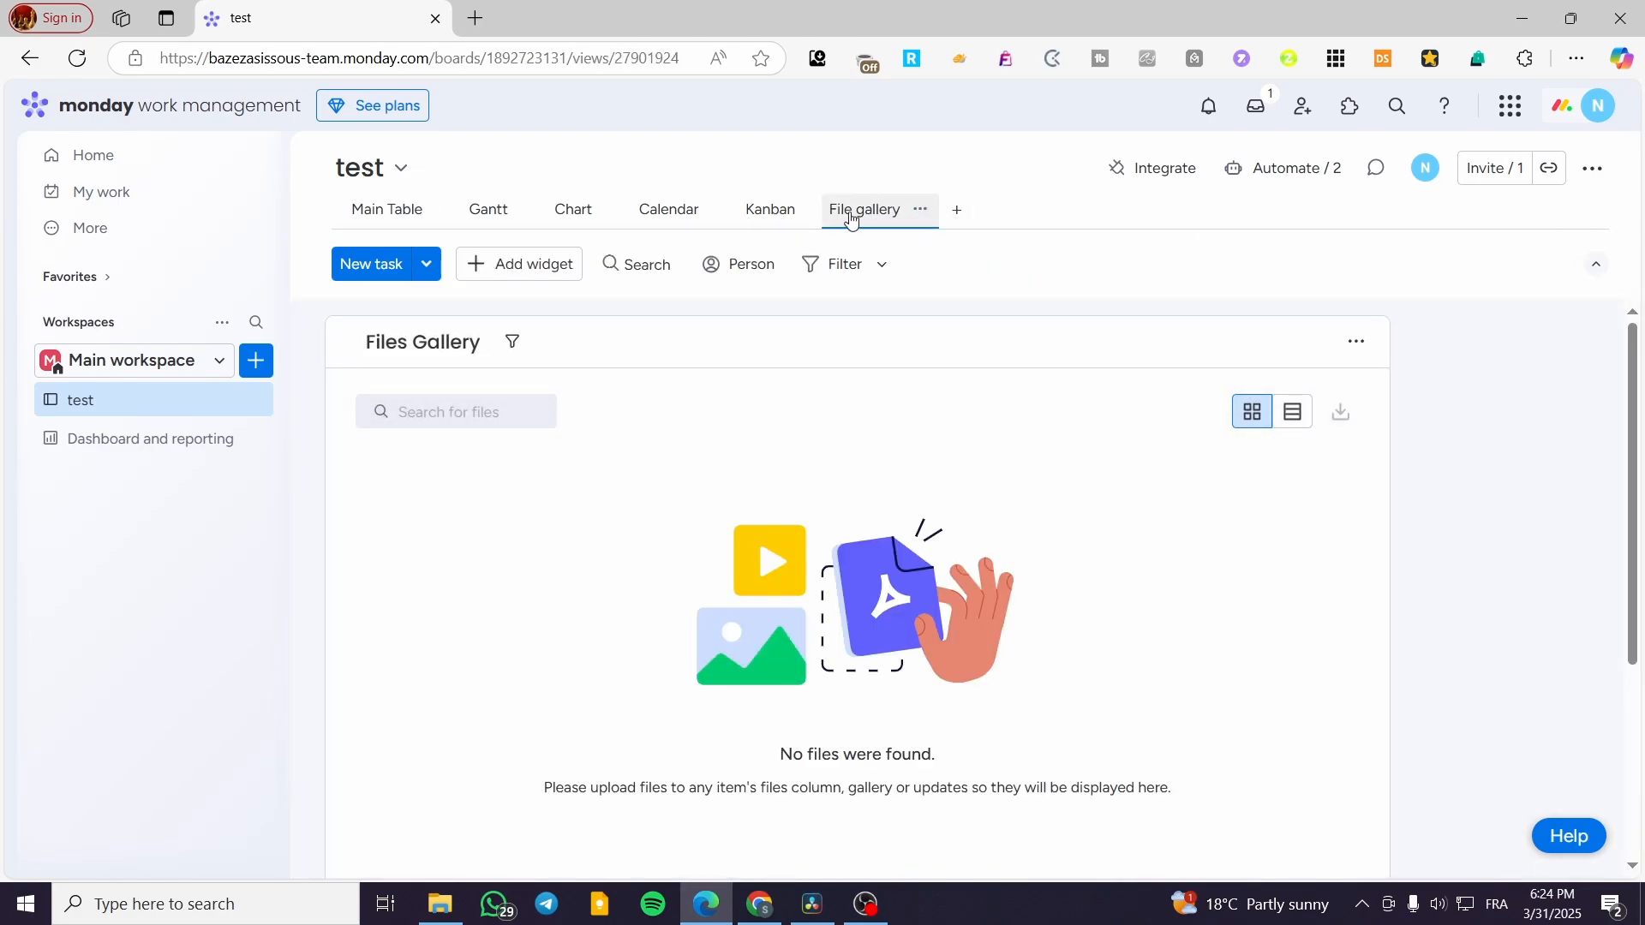
# - Add a Form view to the test board, dismiss its introduction and review the form's fields down to Files
pyautogui.click(956, 209)
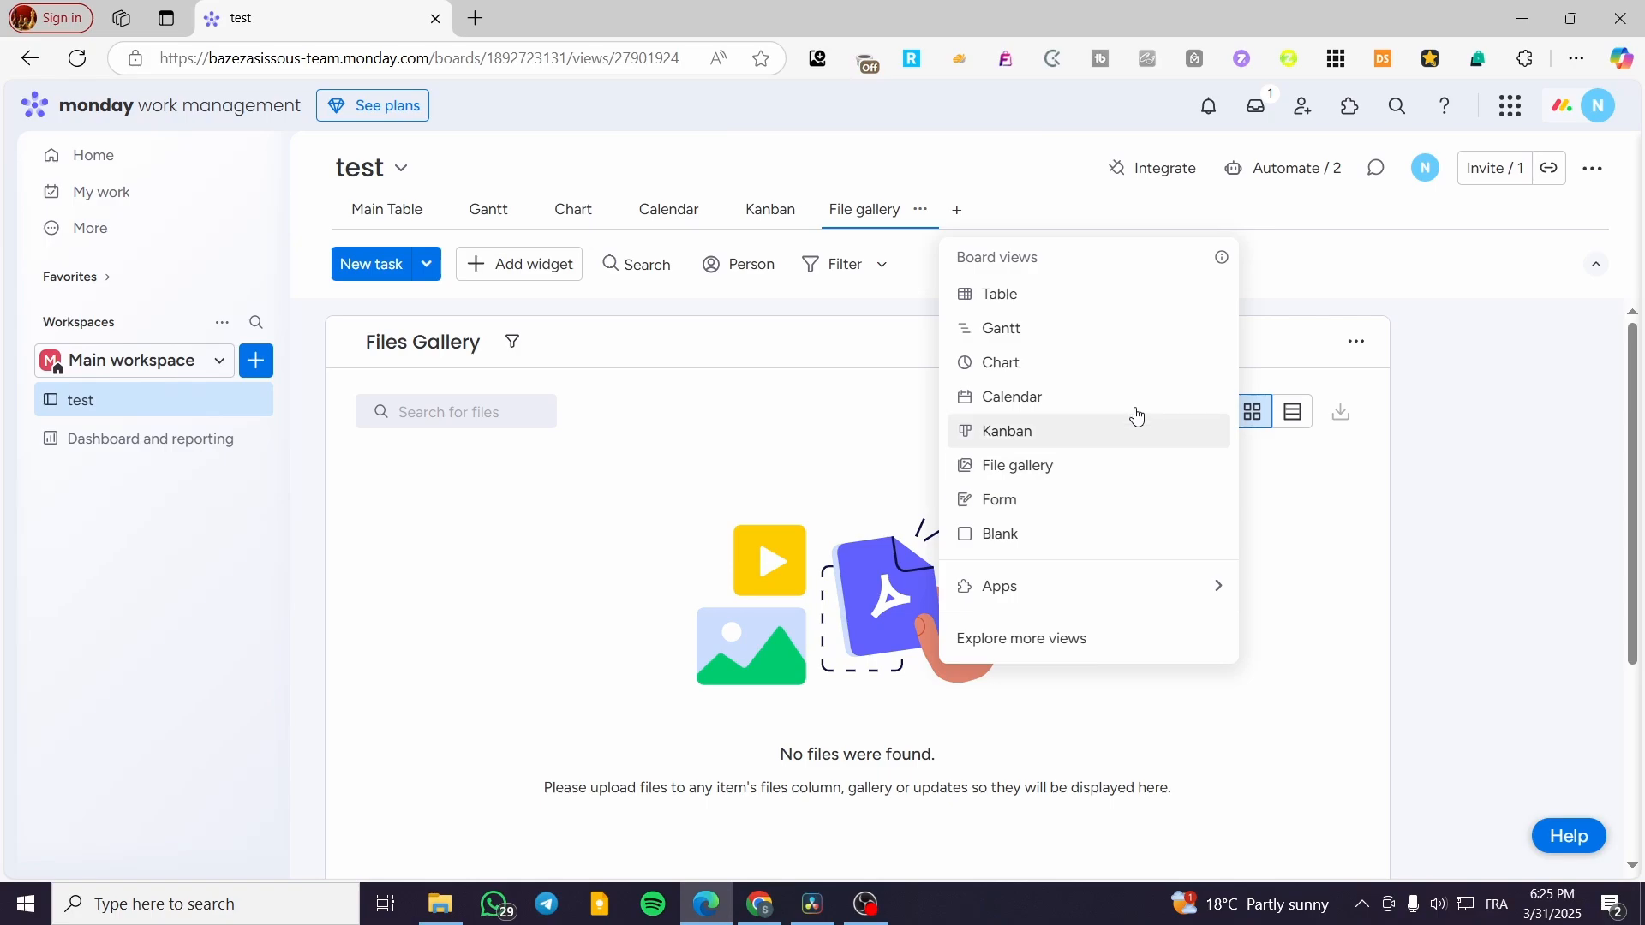
pyautogui.click(1048, 504)
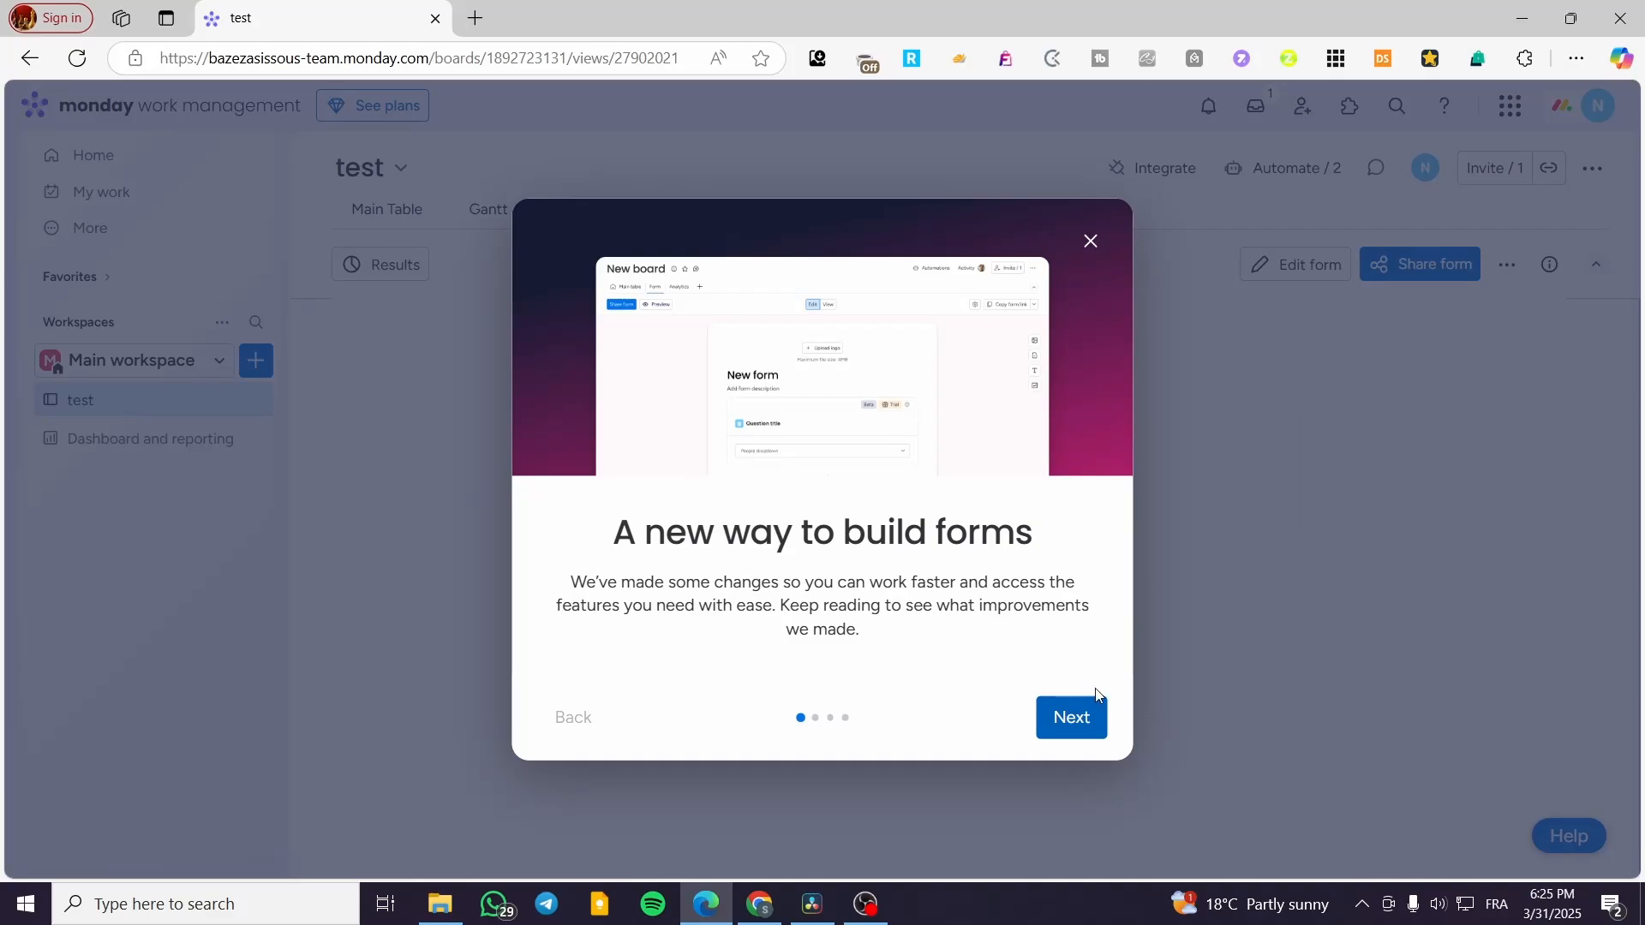
pyautogui.click(1093, 244)
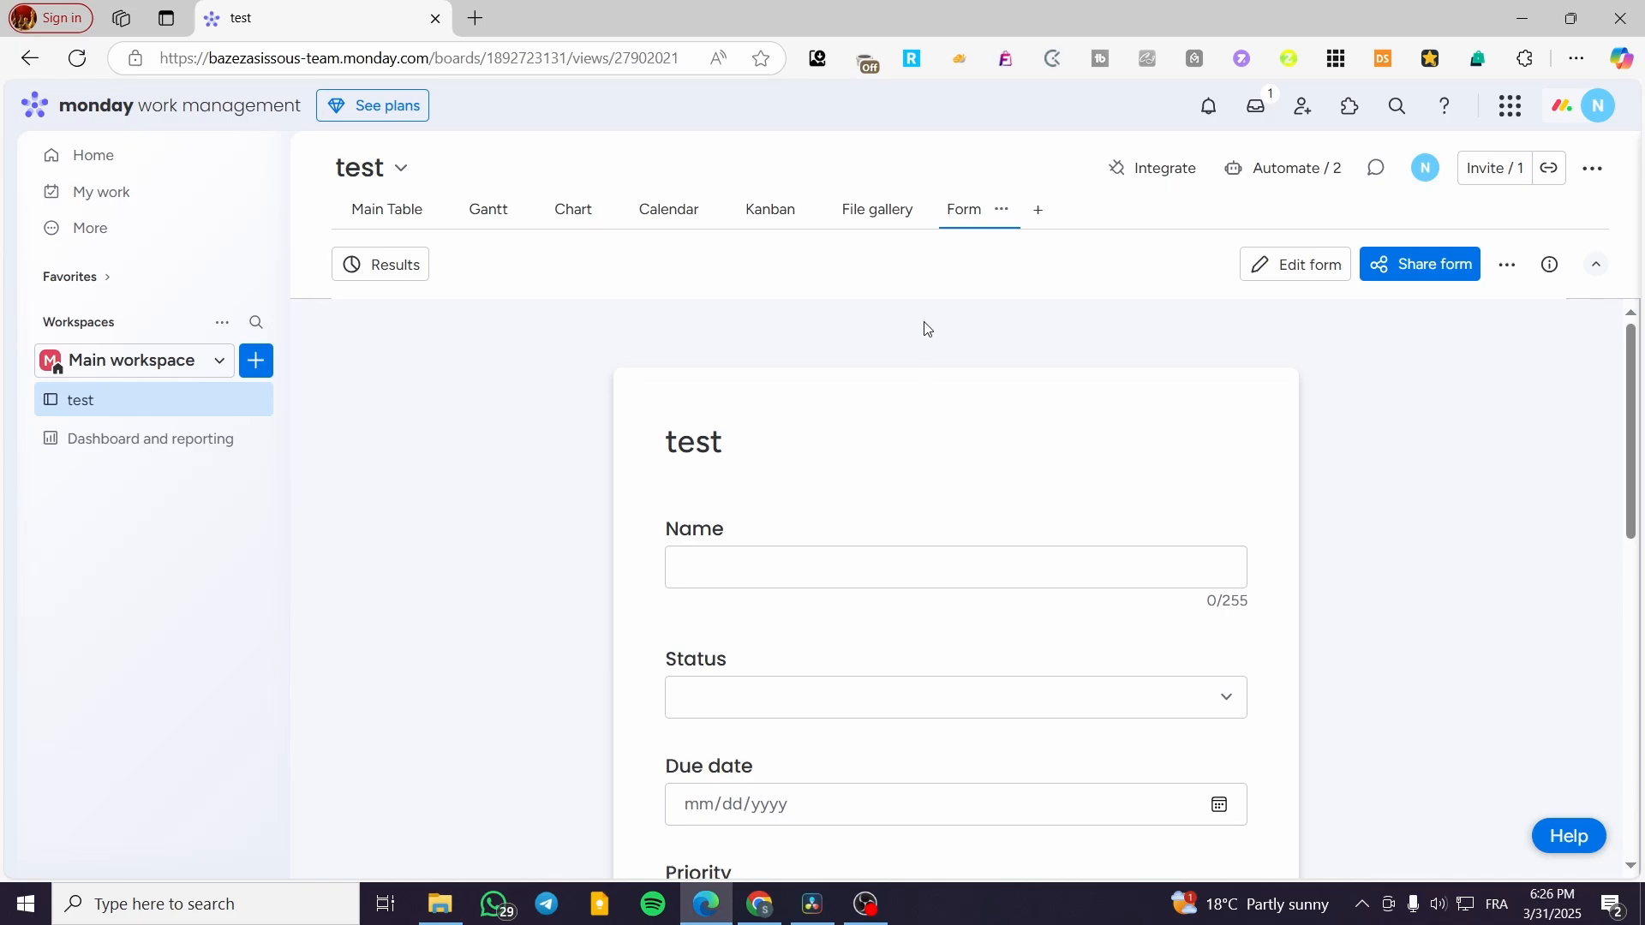
pyautogui.scroll(-6, 1029, 429)
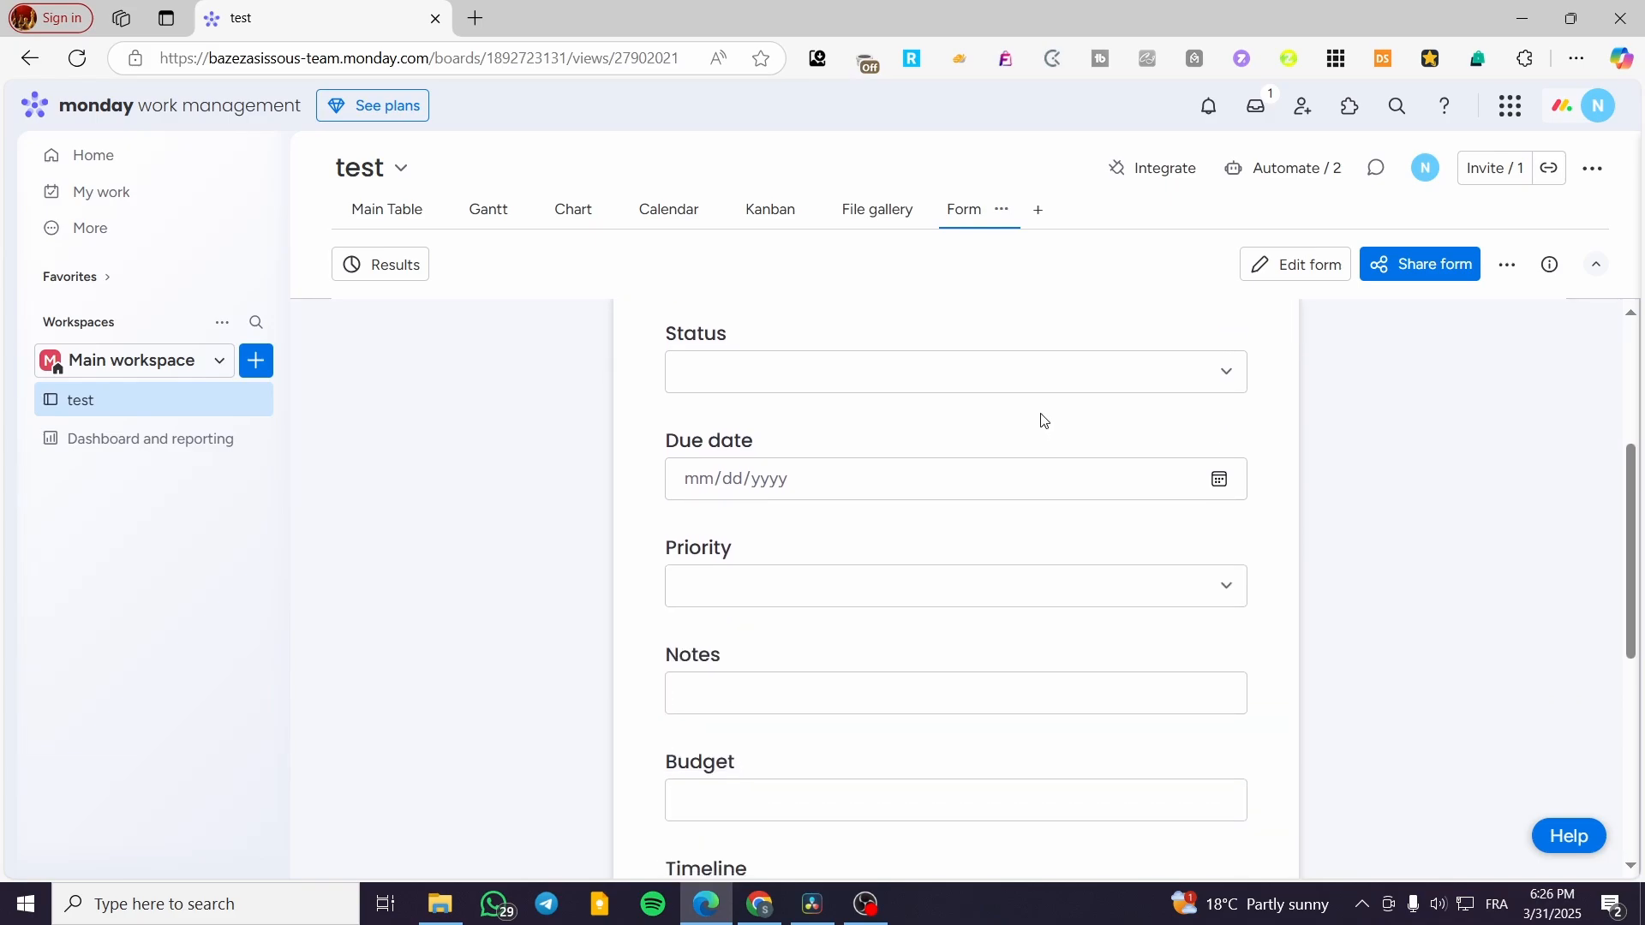
pyautogui.scroll(-3, 1047, 423)
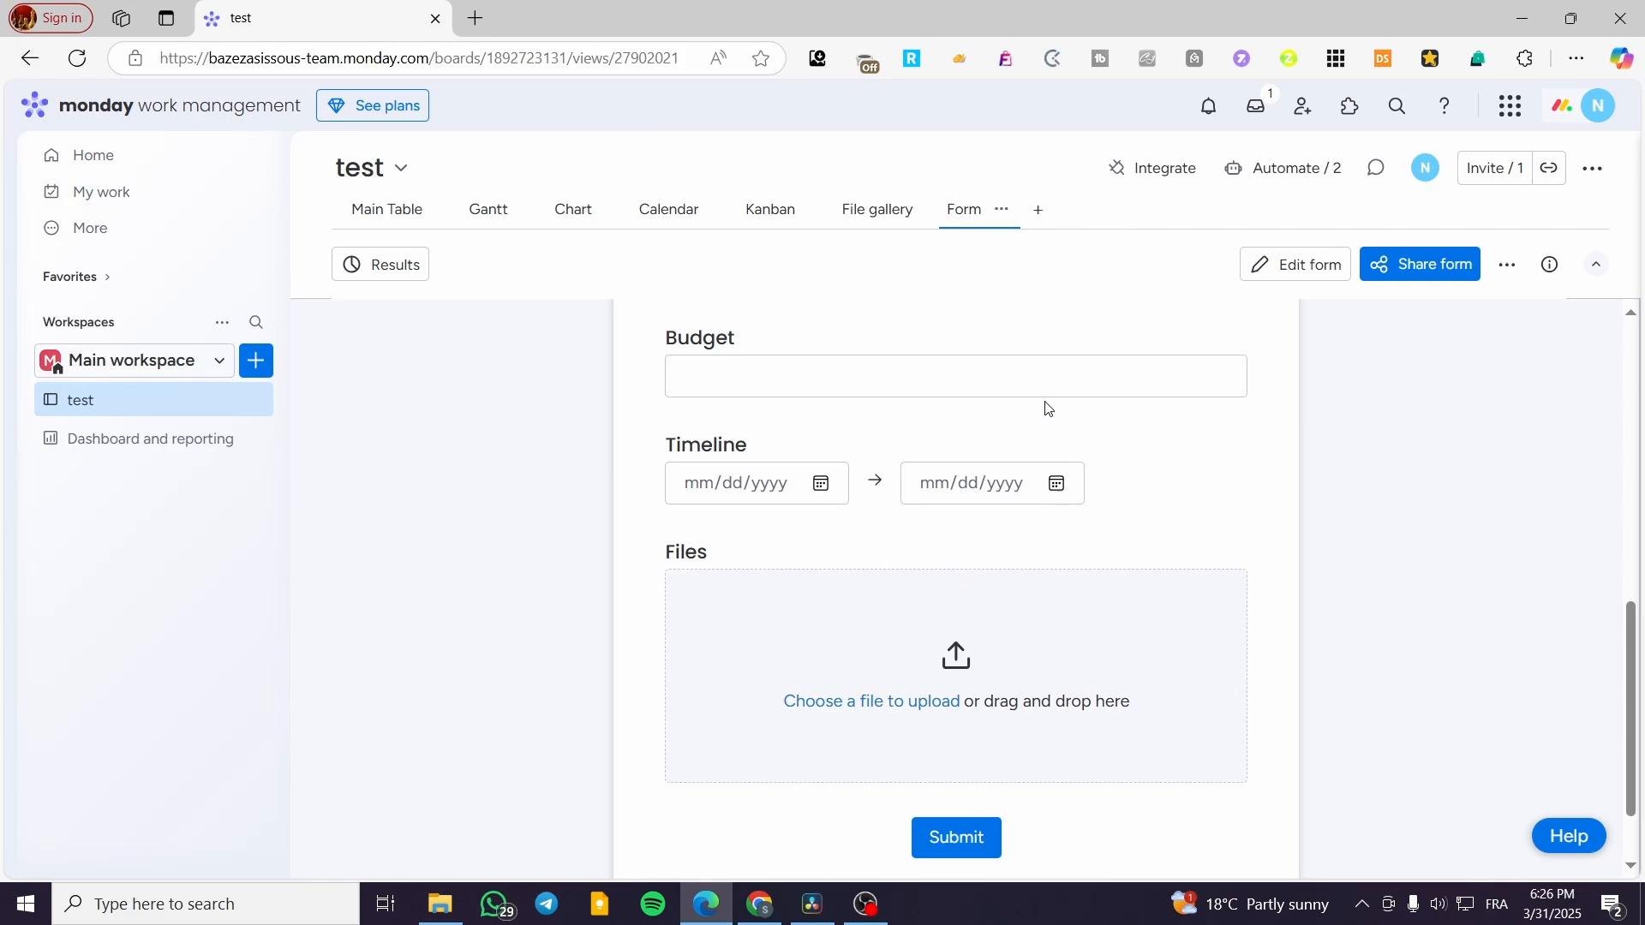
pyautogui.click(1048, 397)
pyautogui.scroll(10, 1122, 514)
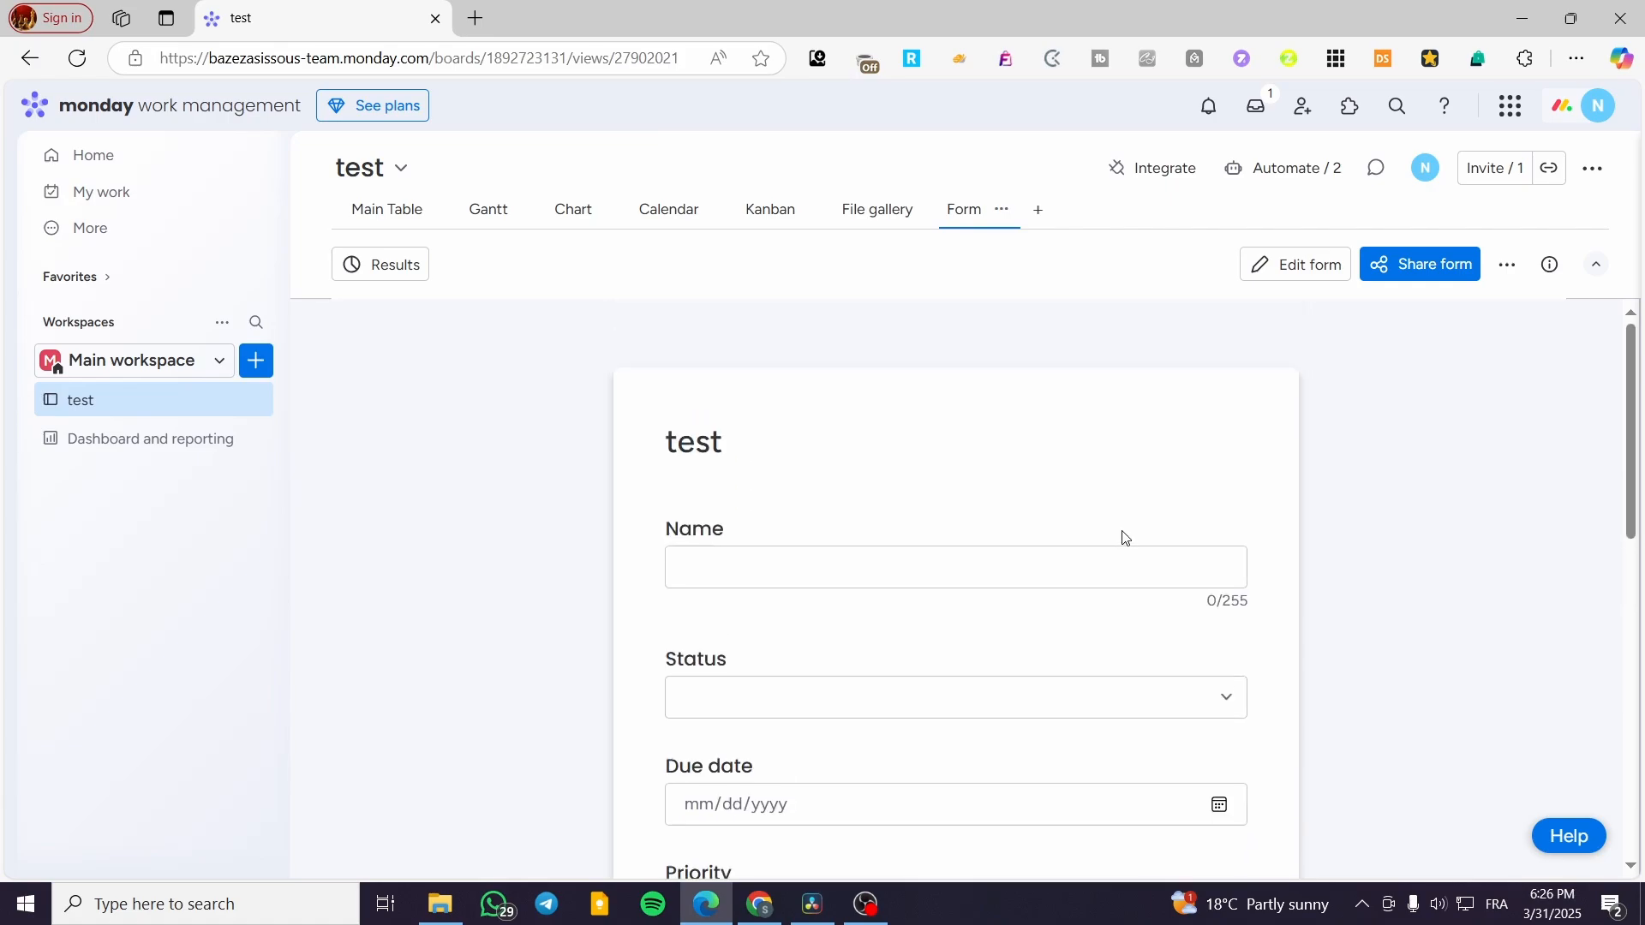
# - Add a Blank view to the test board
pyautogui.click(1047, 221)
pyautogui.click(1193, 538)
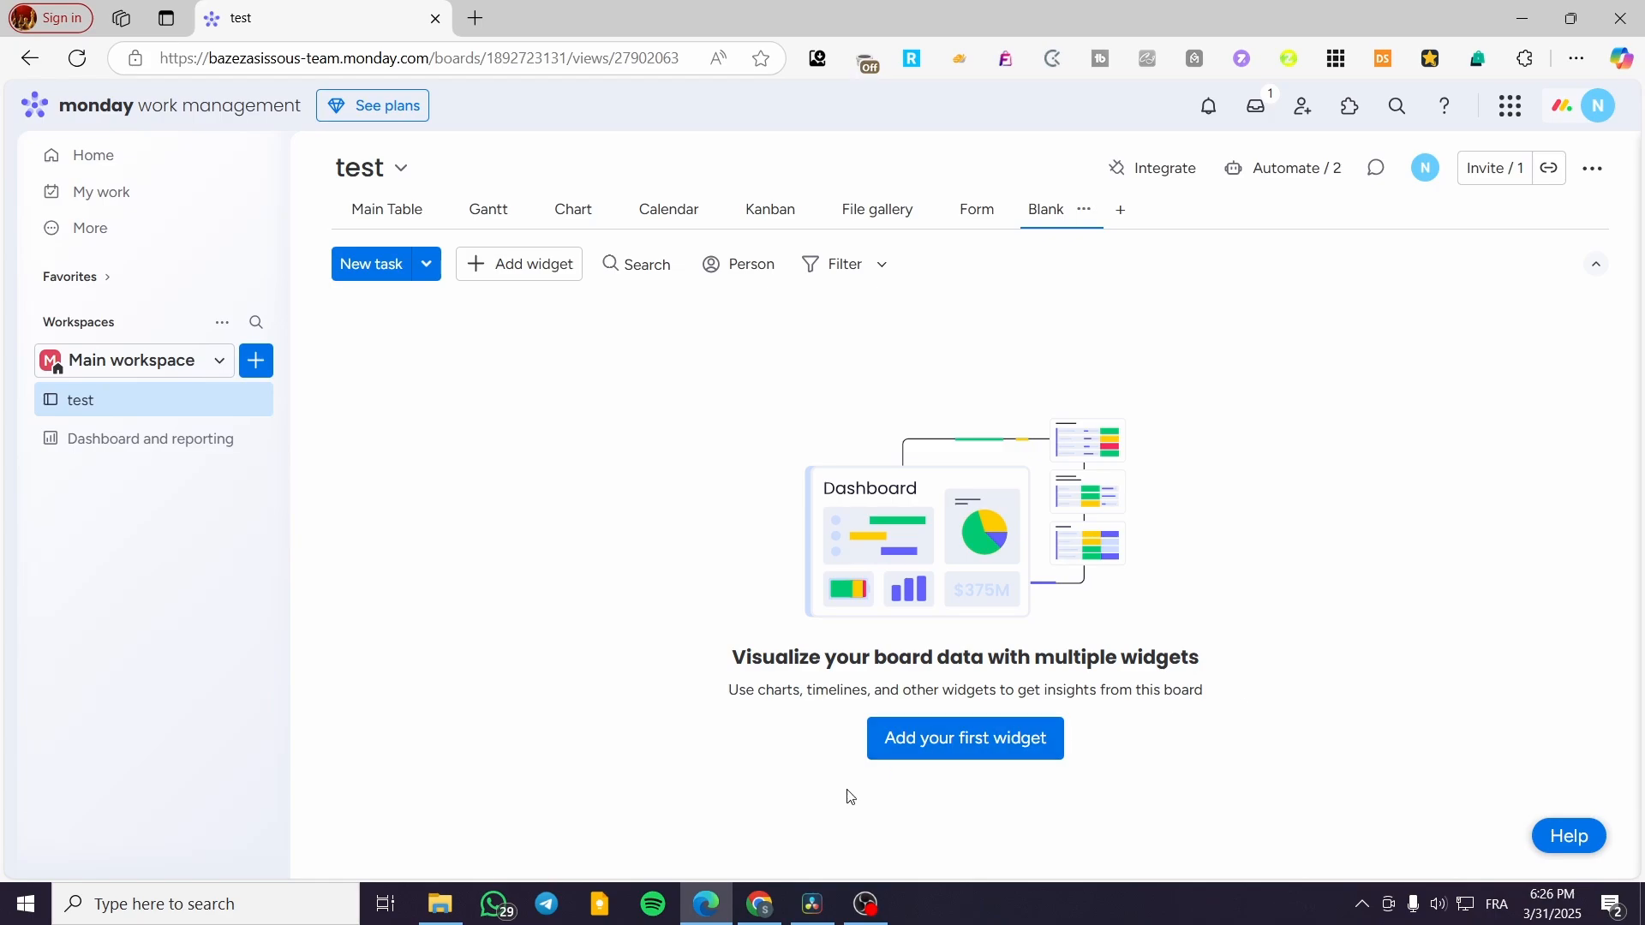
# - Add a Numbers widget to the Blank view and try its Average, Median, Min and Max functions, ending on Count
pyautogui.click(514, 263)
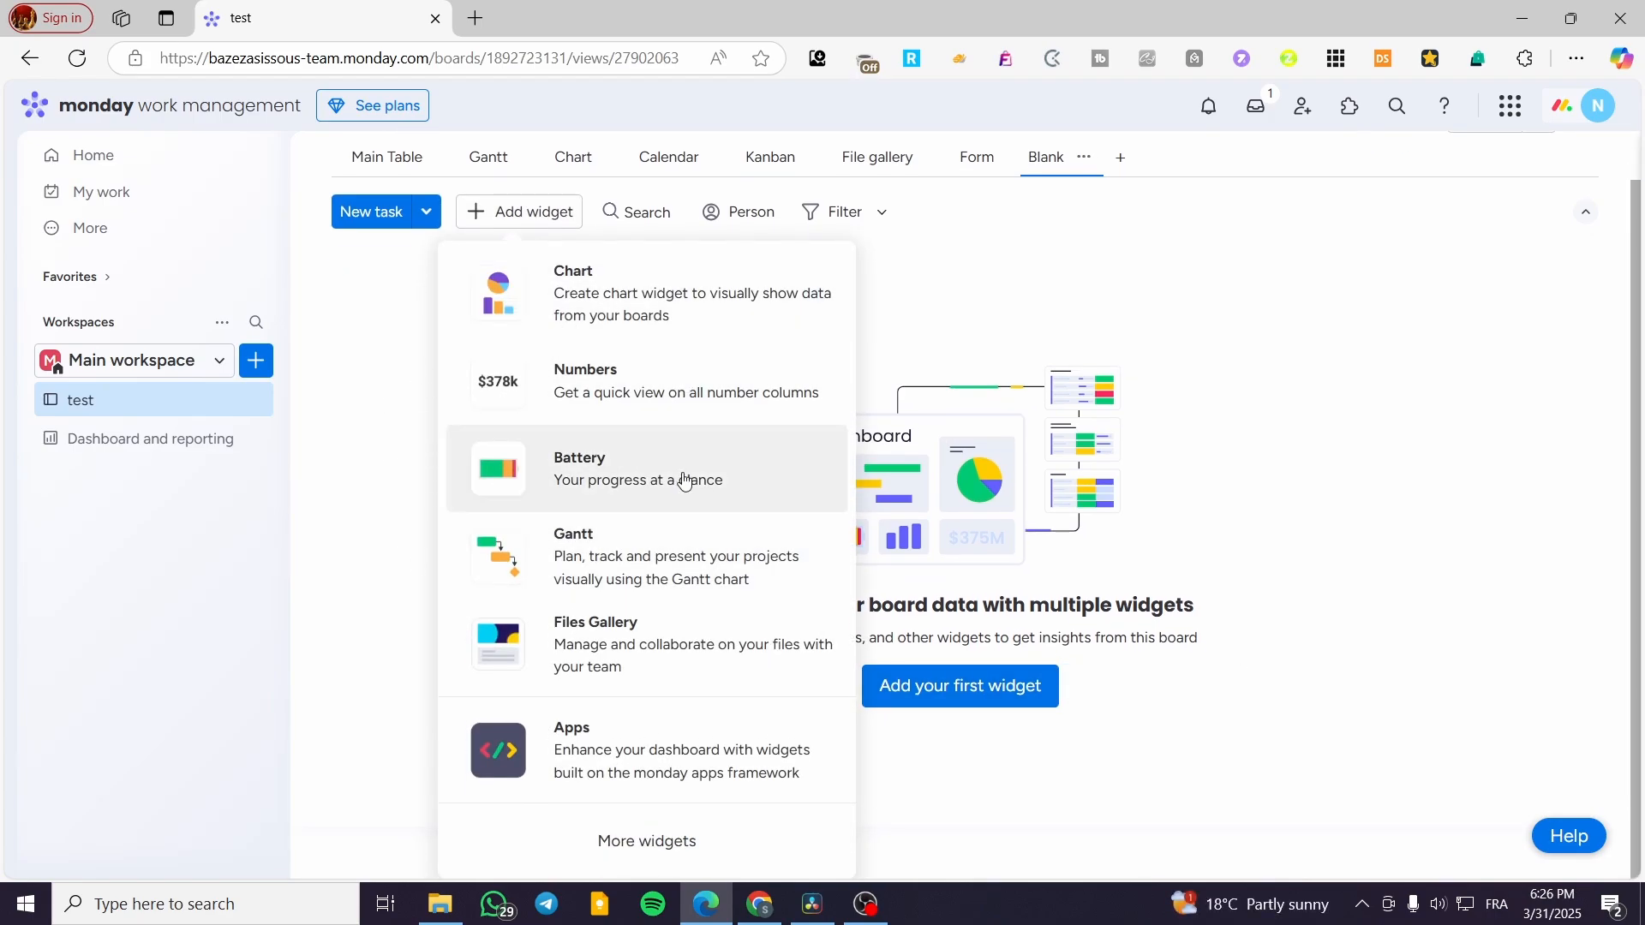
pyautogui.click(683, 393)
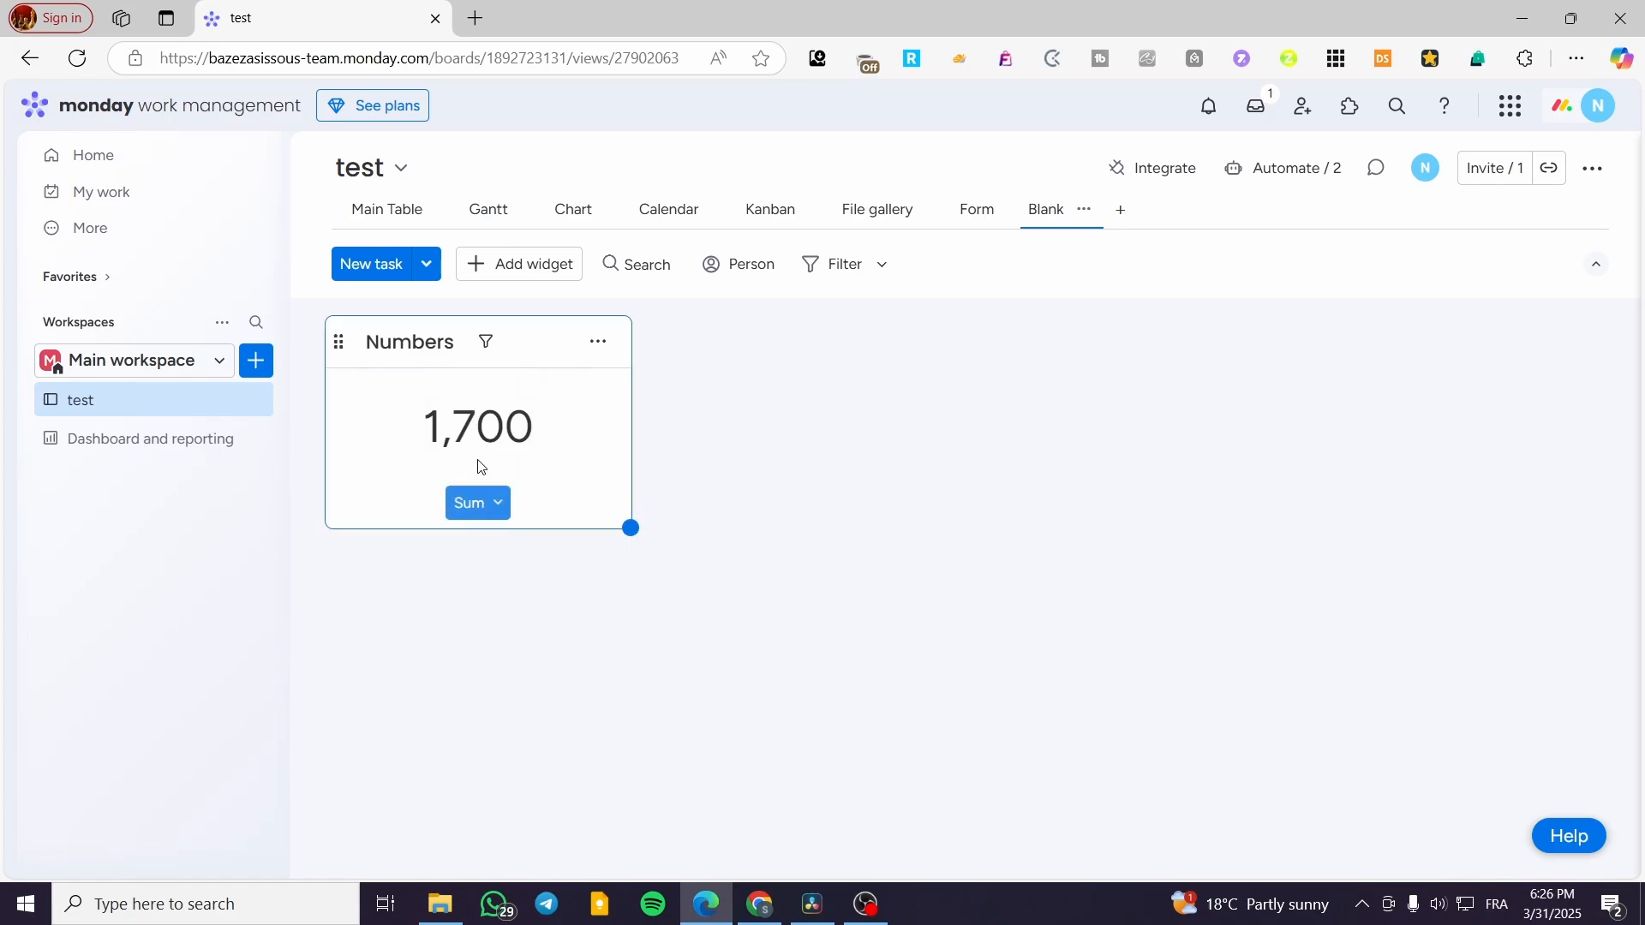
pyautogui.click(477, 508)
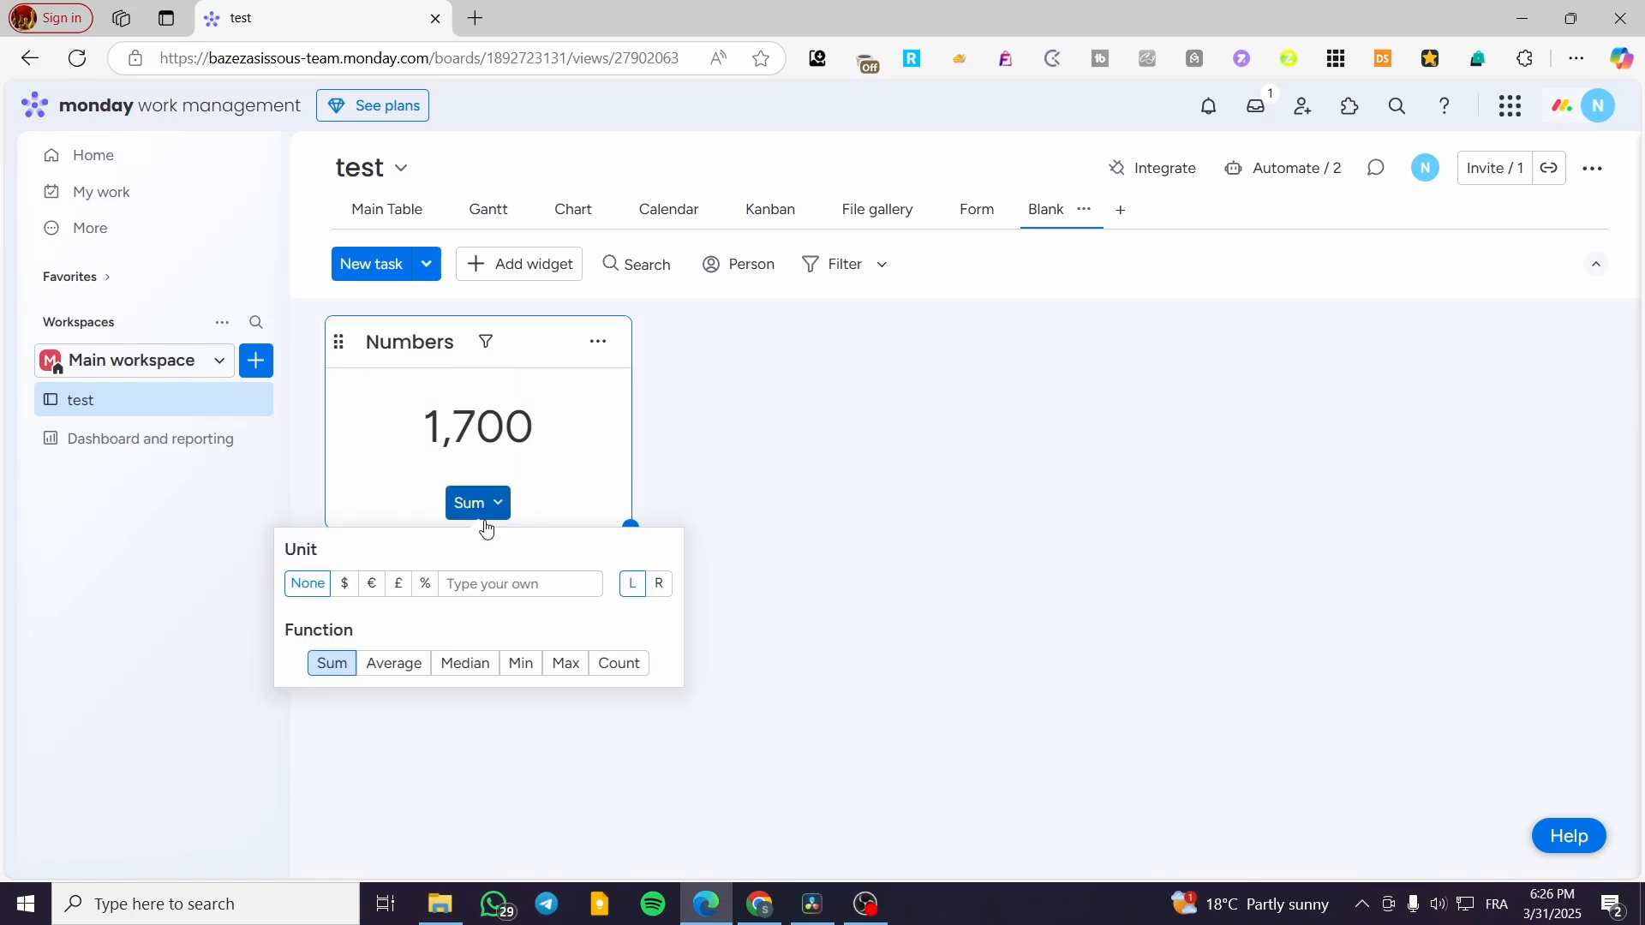
pyautogui.click(409, 683)
pyautogui.click(473, 673)
pyautogui.click(525, 672)
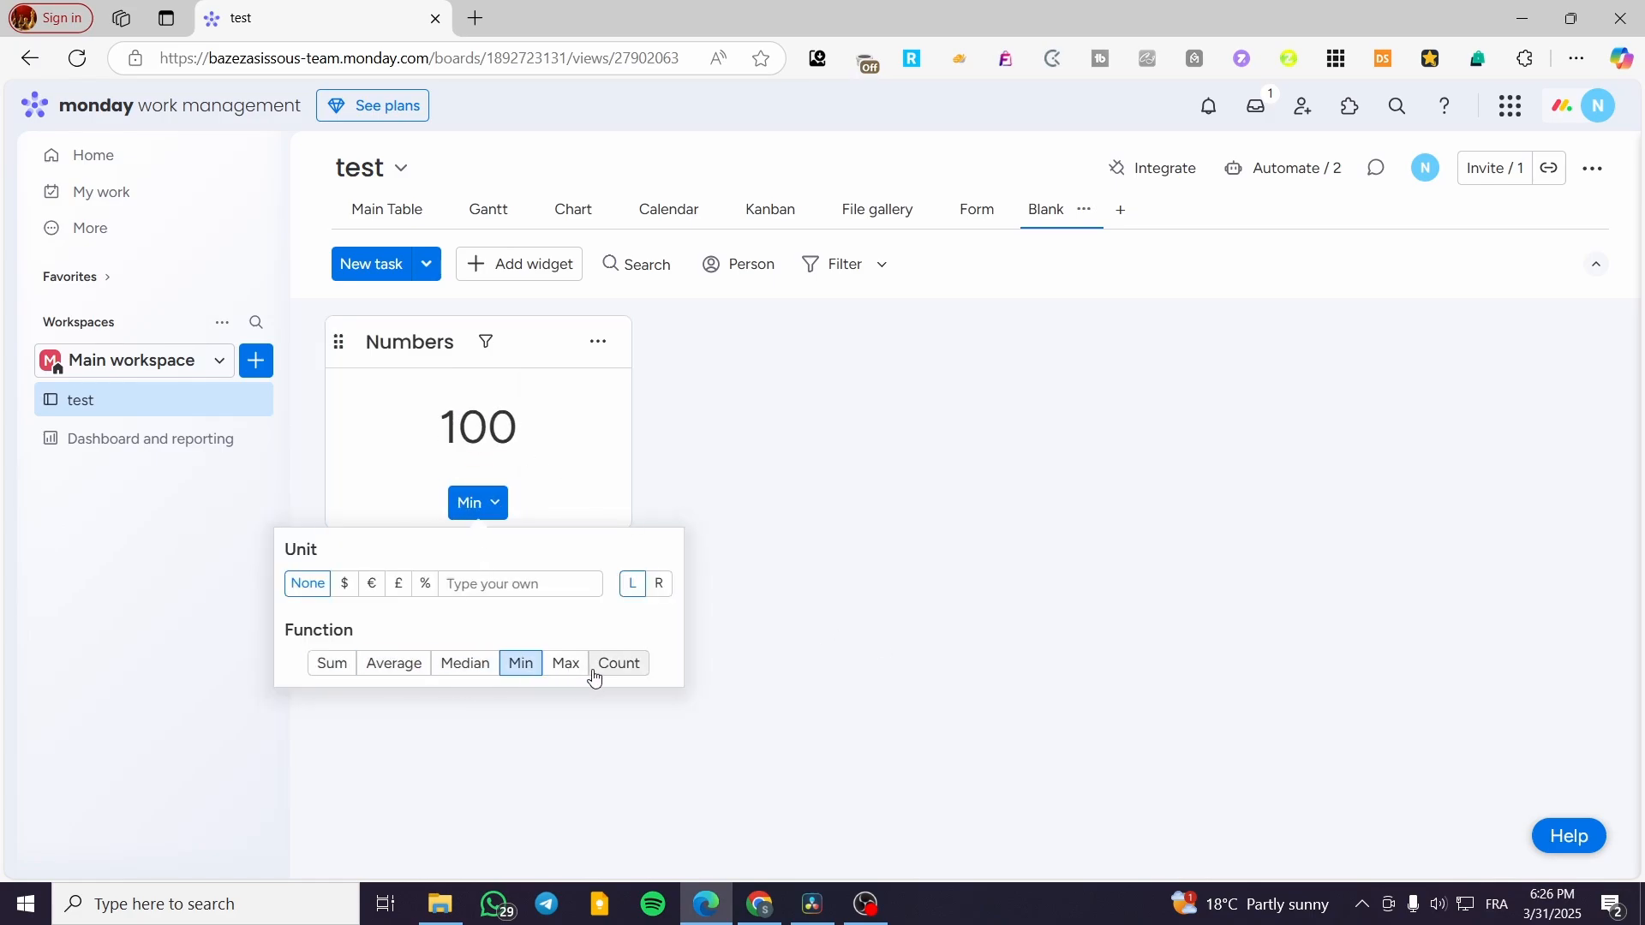
pyautogui.click(590, 672)
pyautogui.click(632, 672)
pyautogui.click(677, 471)
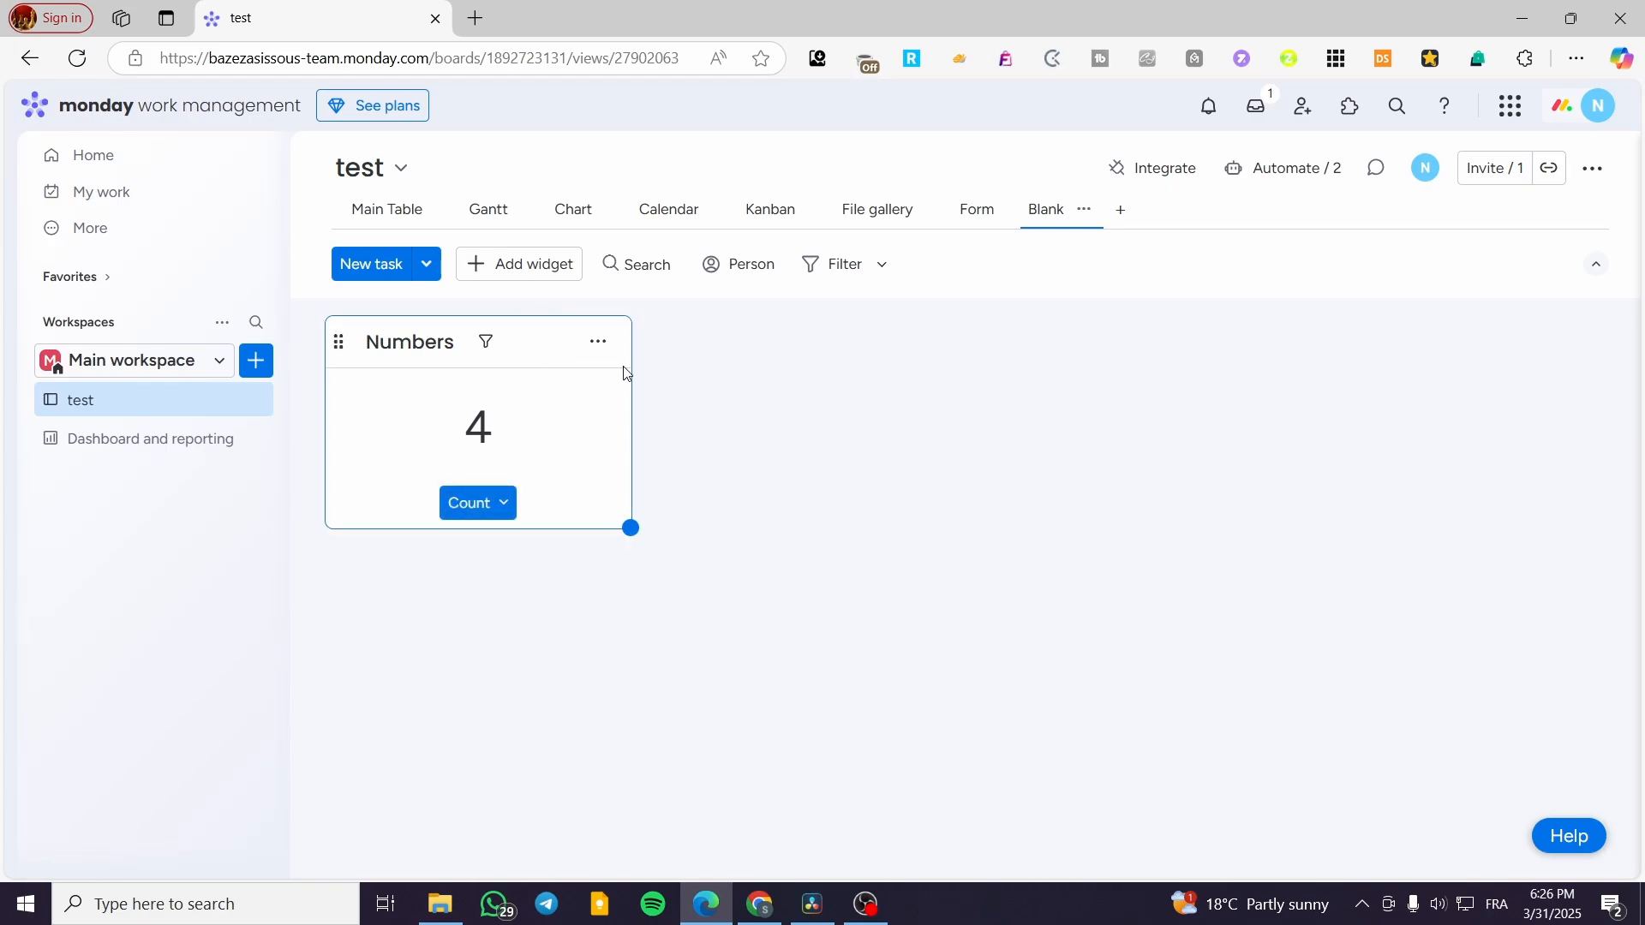
# - Delete the Numbers widget from the Blank view
pyautogui.click(598, 342)
pyautogui.click(683, 582)
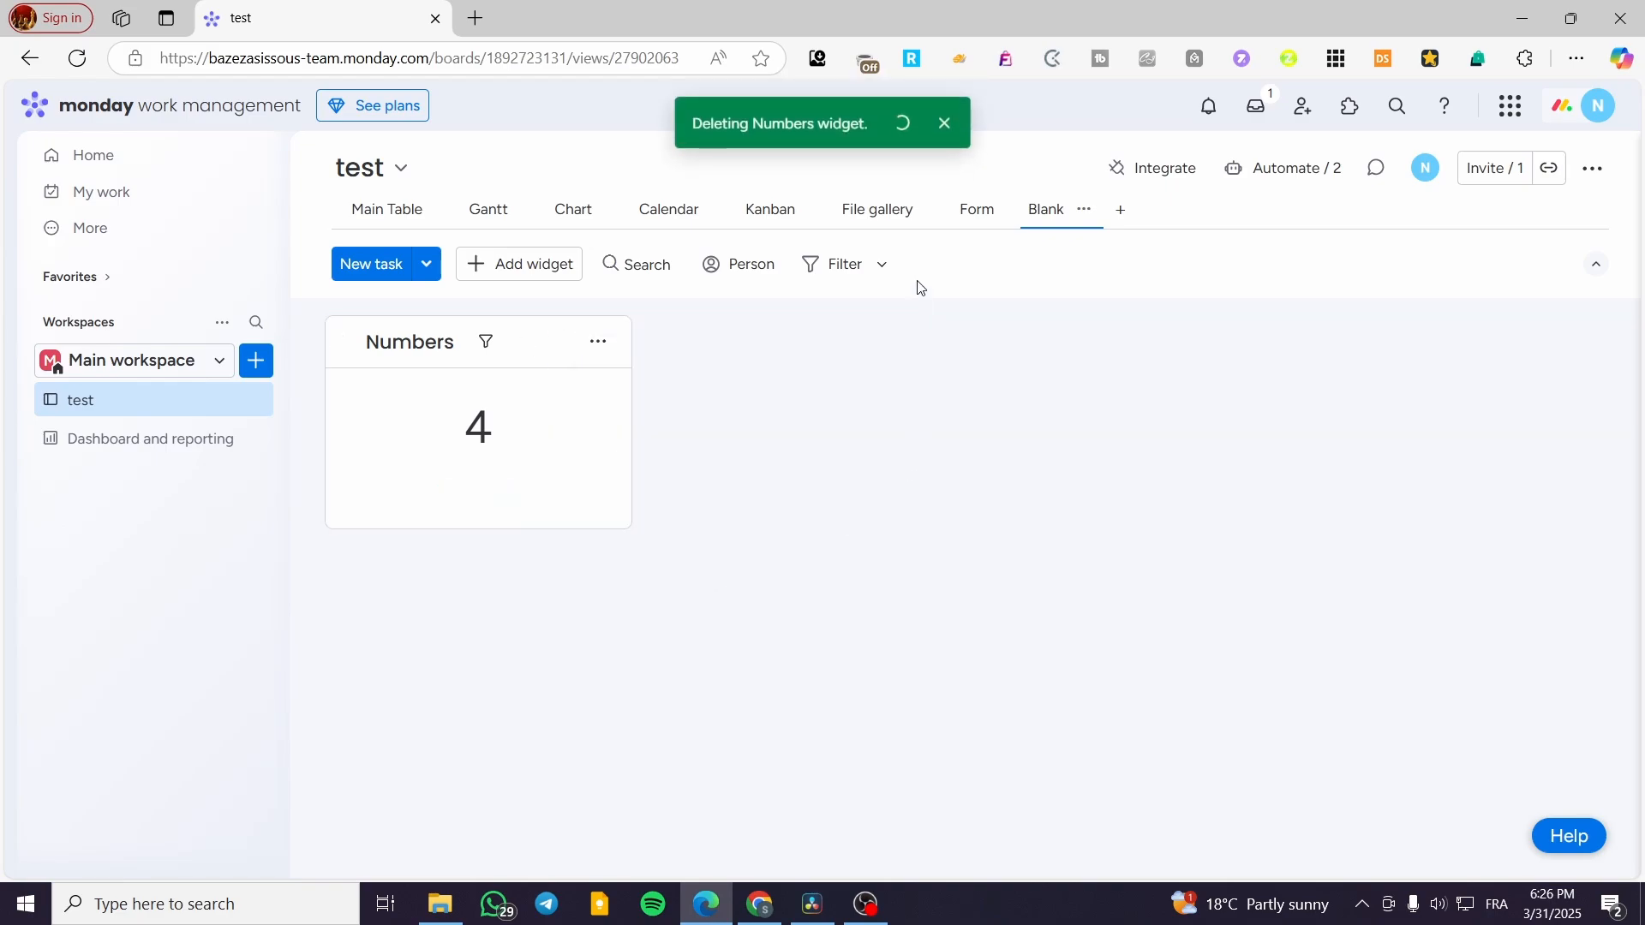
# - Browse the recommended view apps and the Marketplace apps in the Views Center, then close it and dismiss the widget deletion notice
pyautogui.click(1123, 210)
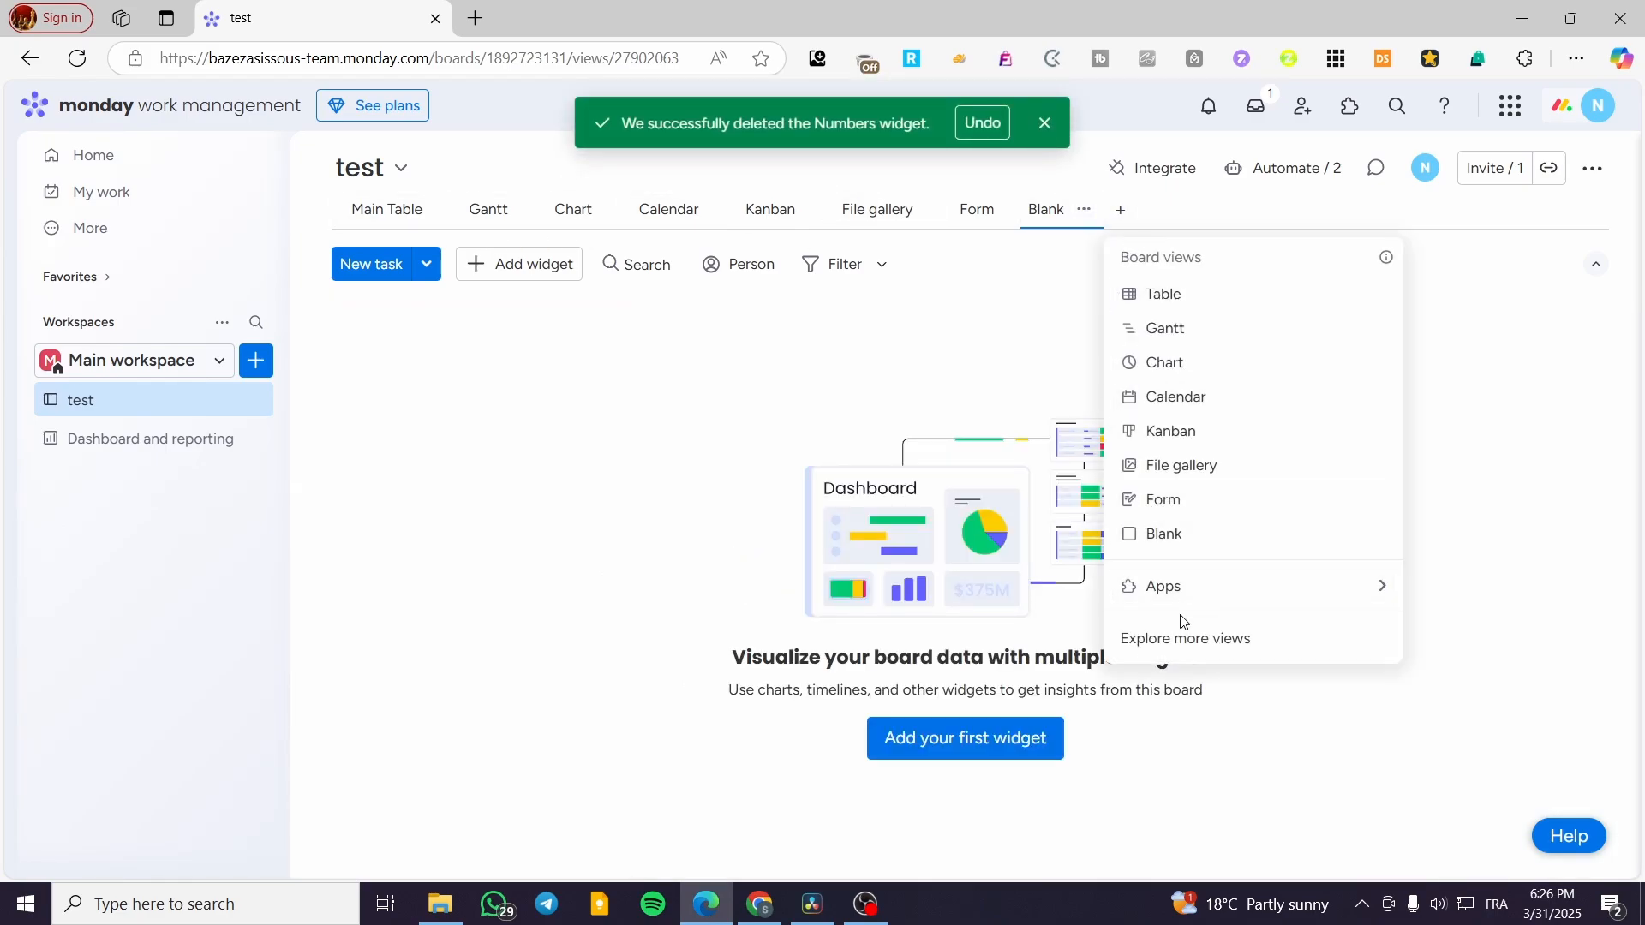
pyautogui.moveTo(1187, 607)
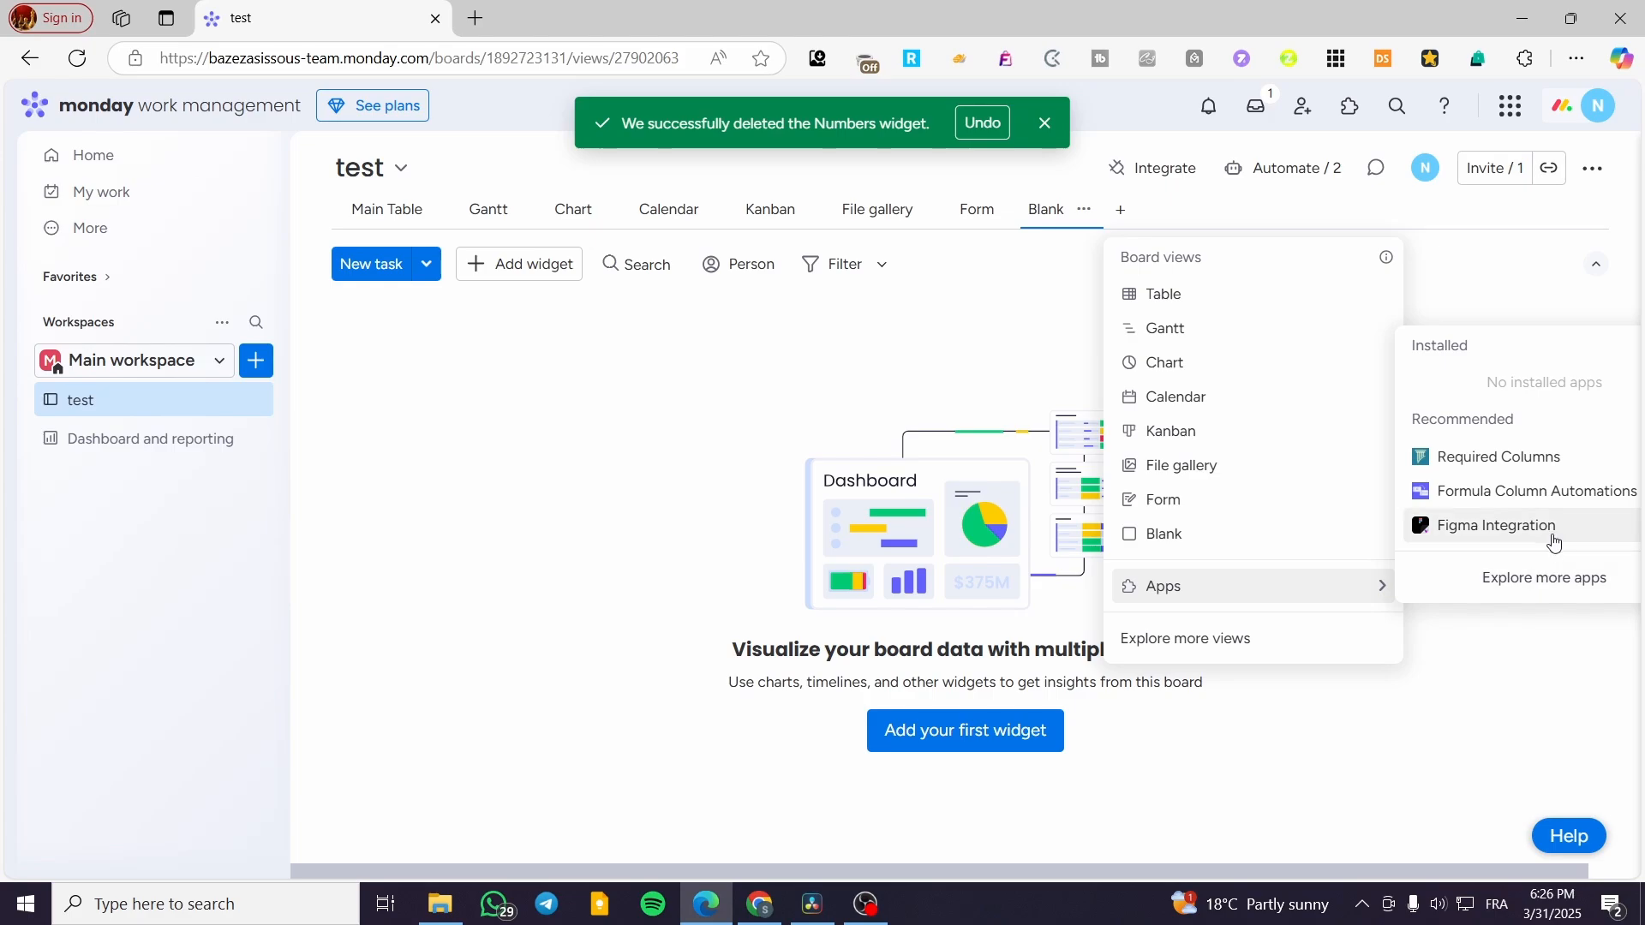
pyautogui.moveTo(1526, 540)
pyautogui.moveTo(1589, 497)
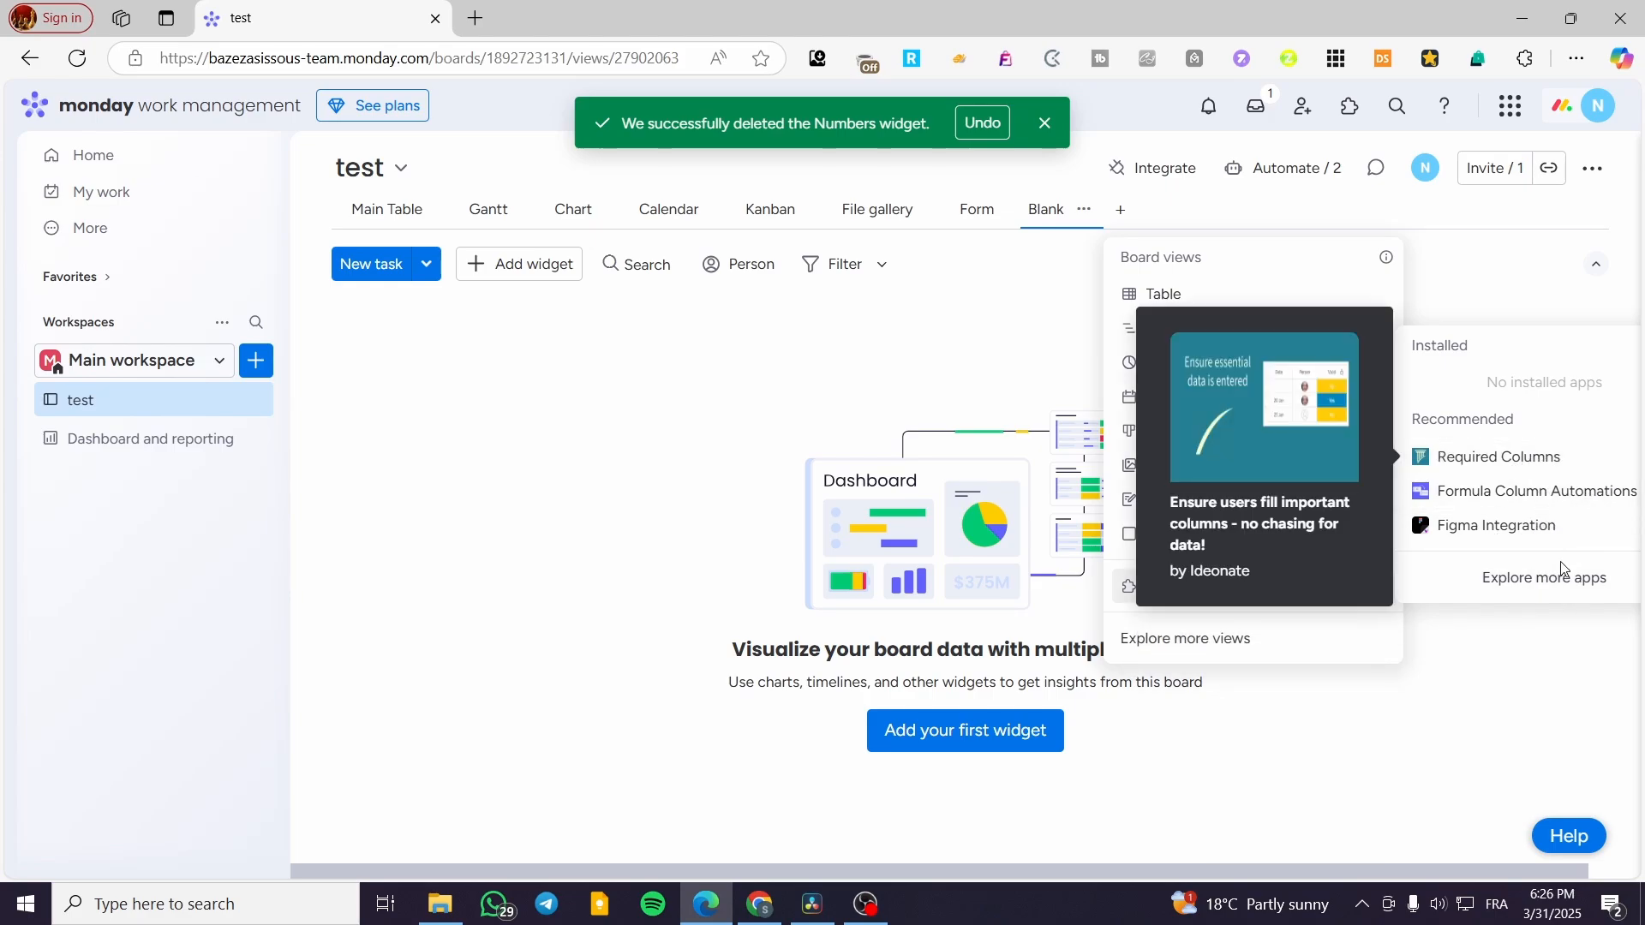
pyautogui.click(1555, 594)
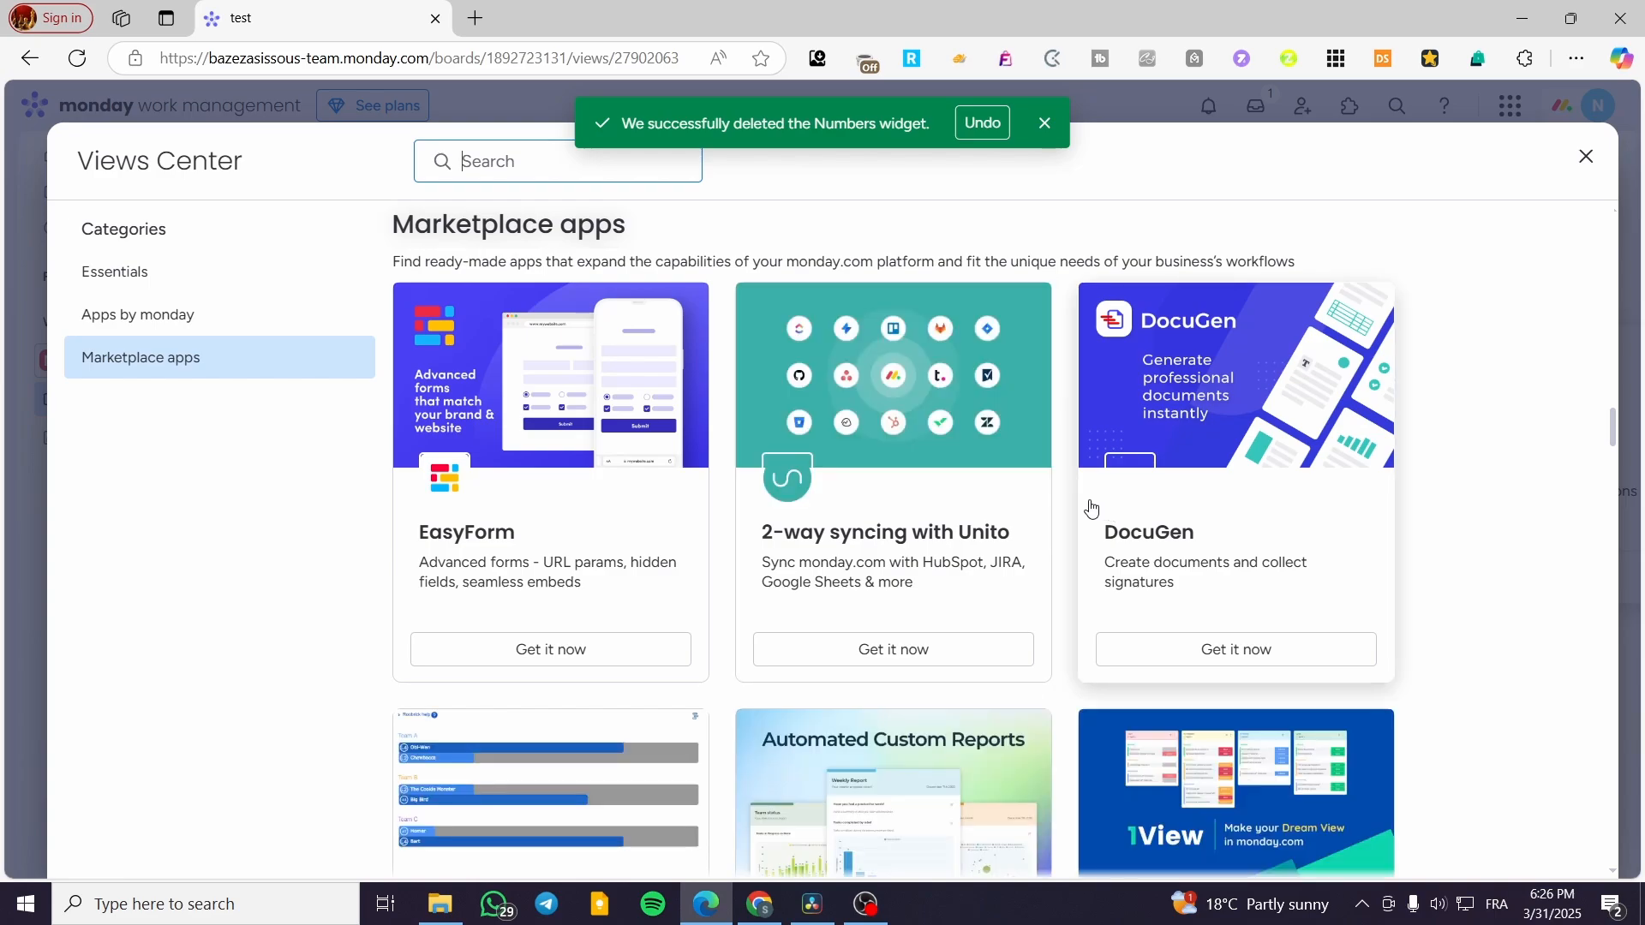
pyautogui.scroll(-6, 1252, 481)
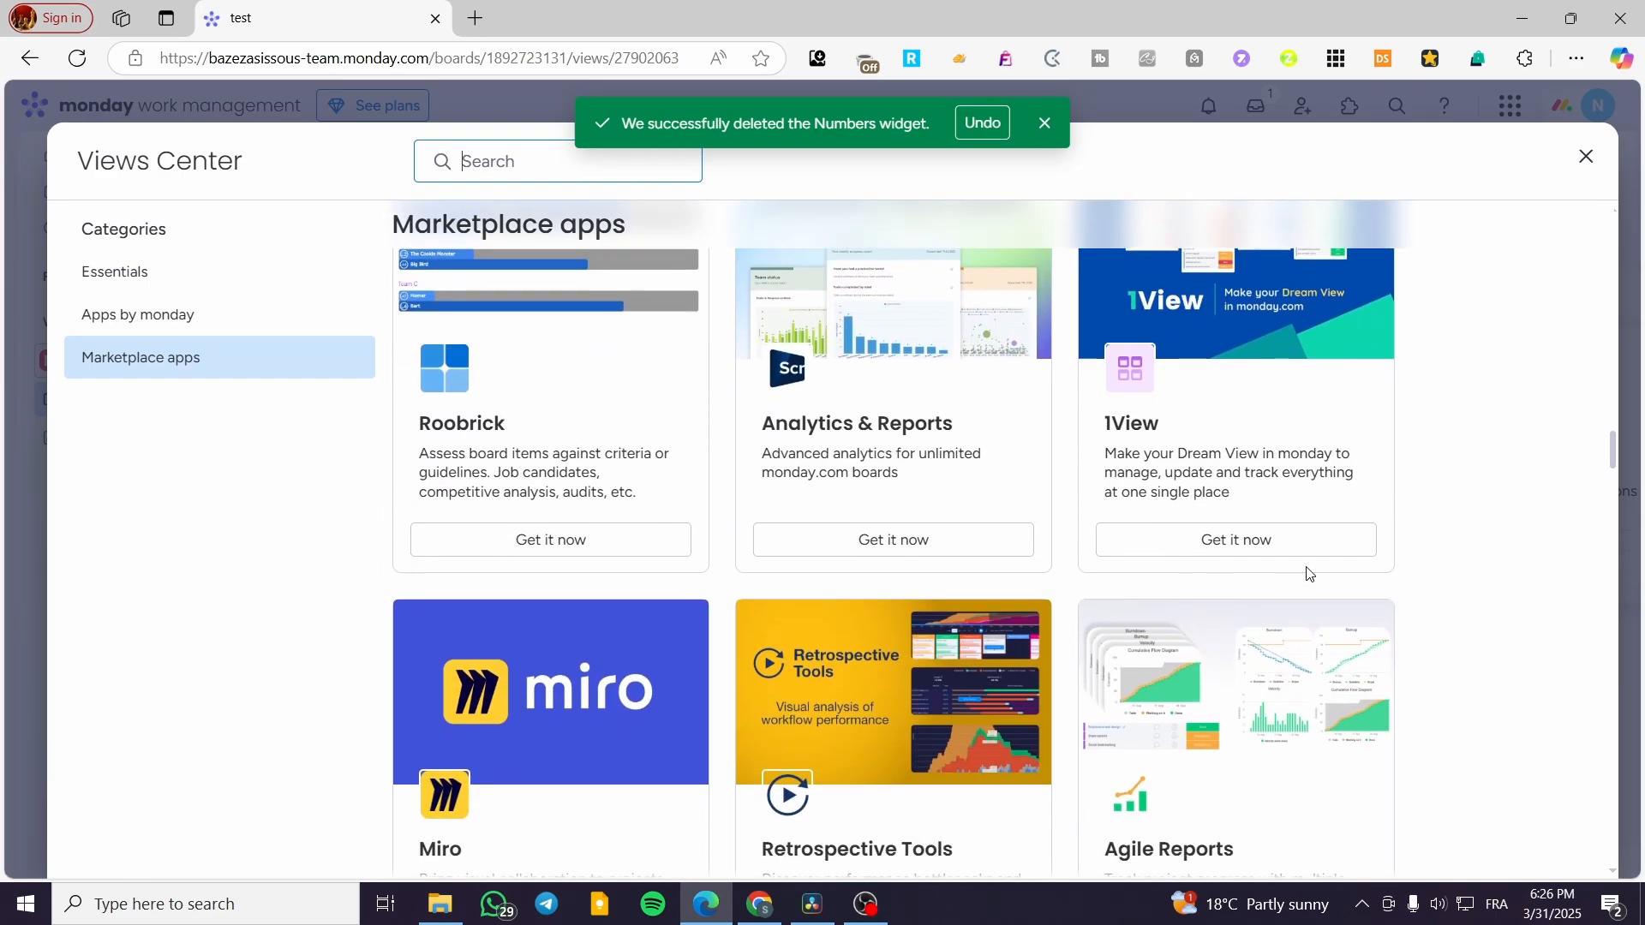
pyautogui.scroll(-5, 891, 543)
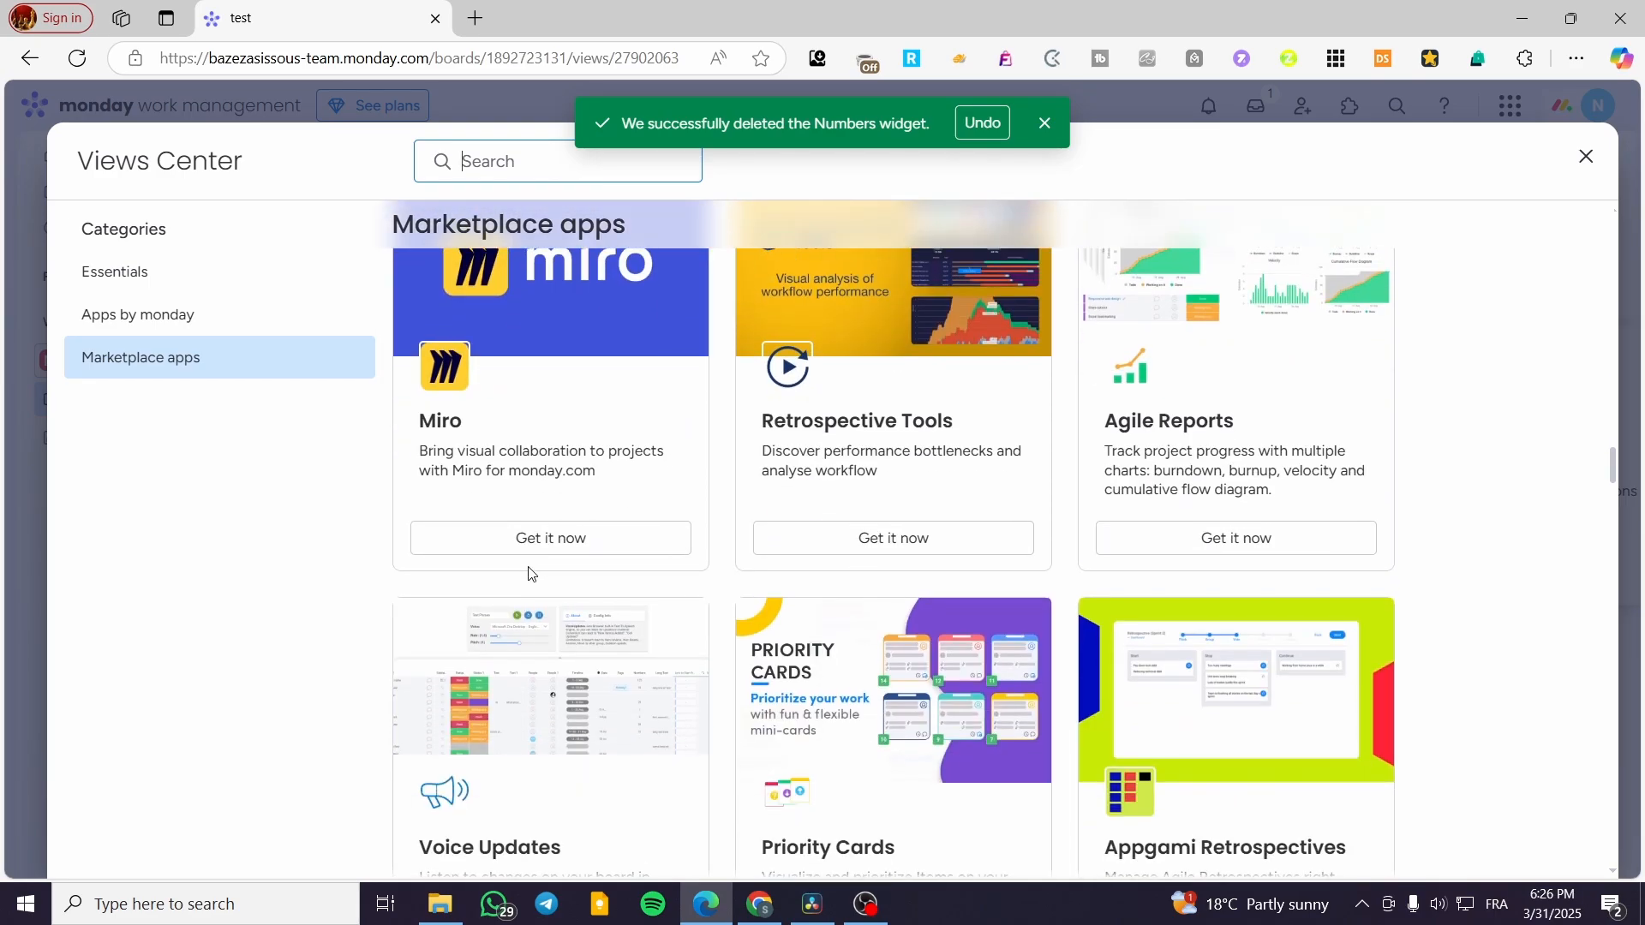
pyautogui.click(1586, 156)
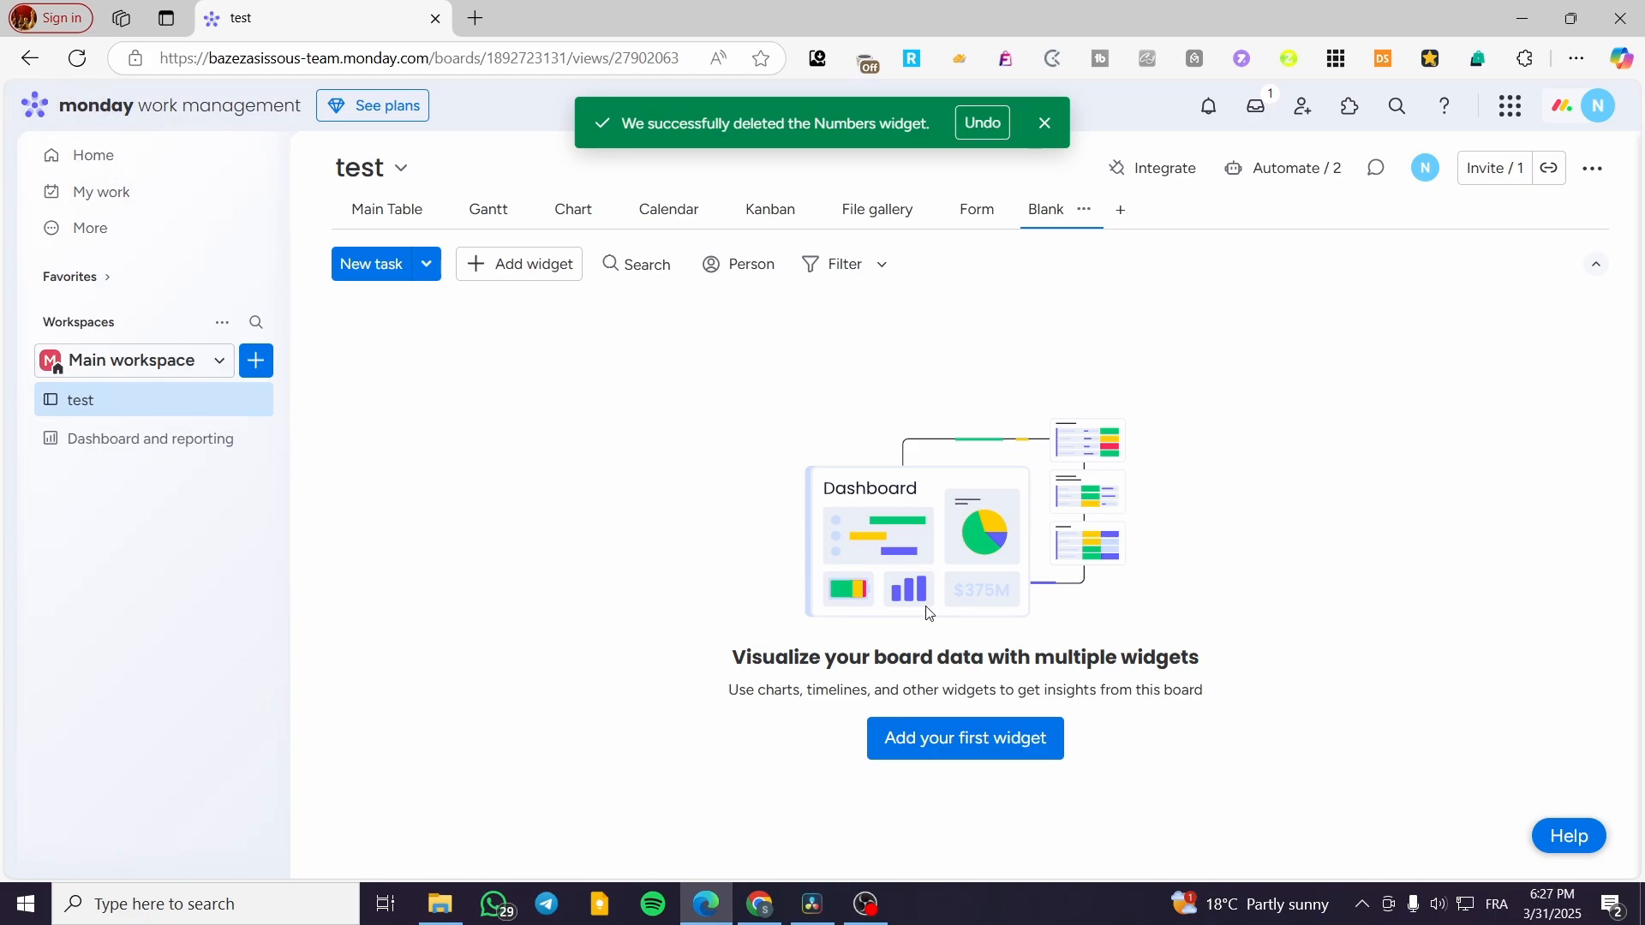
pyautogui.click(1039, 122)
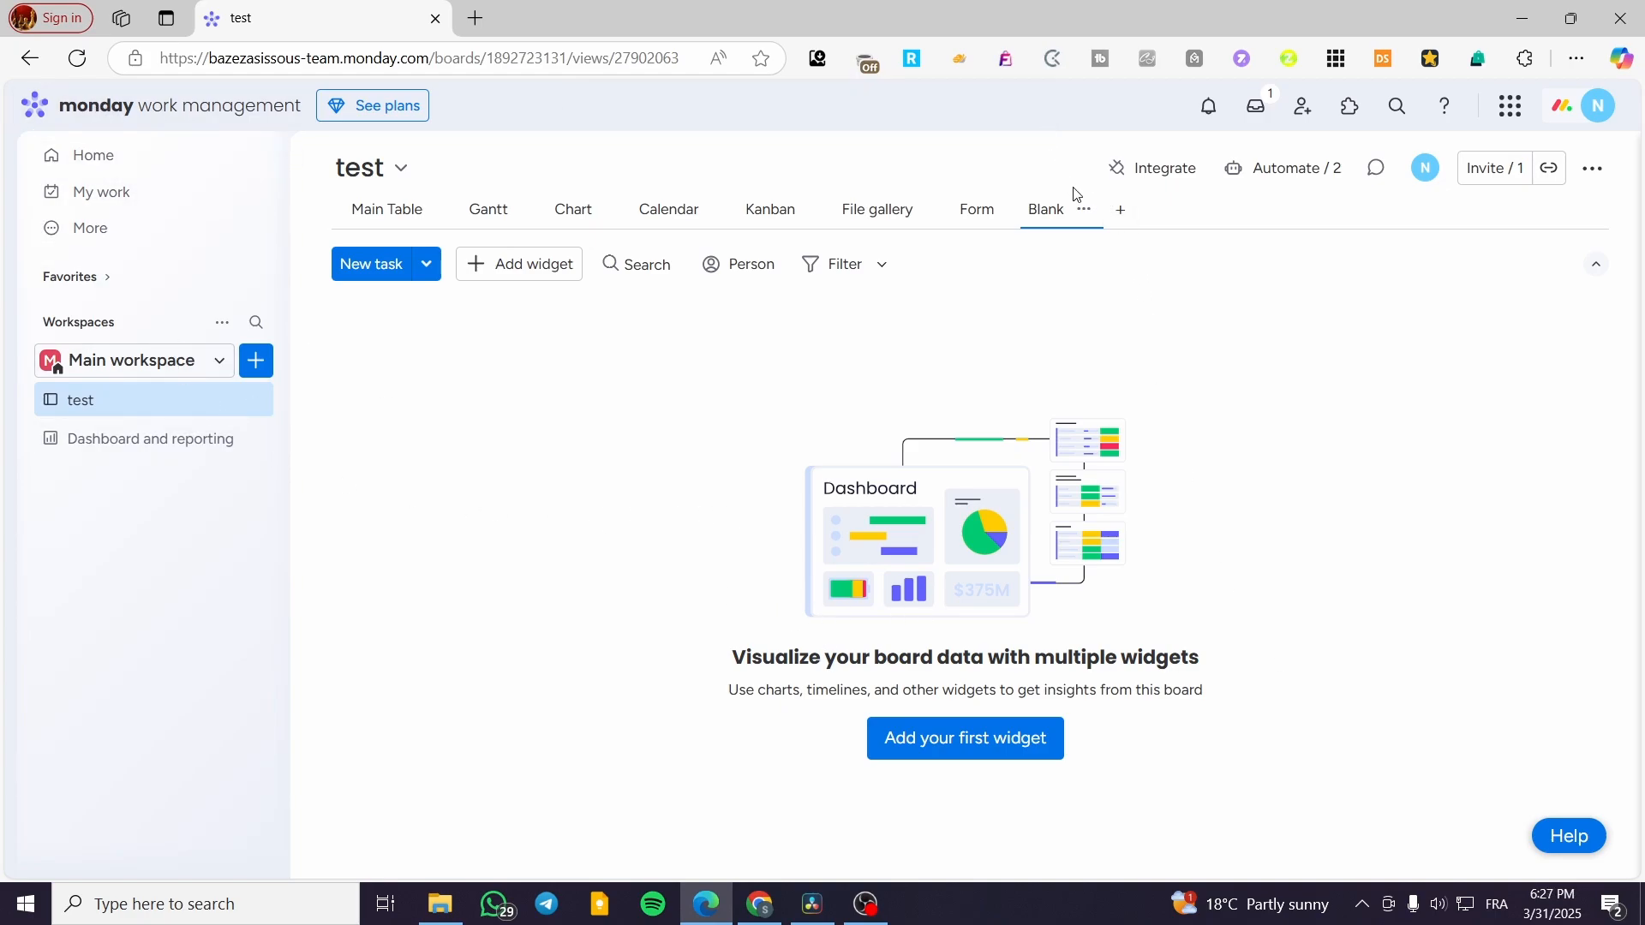